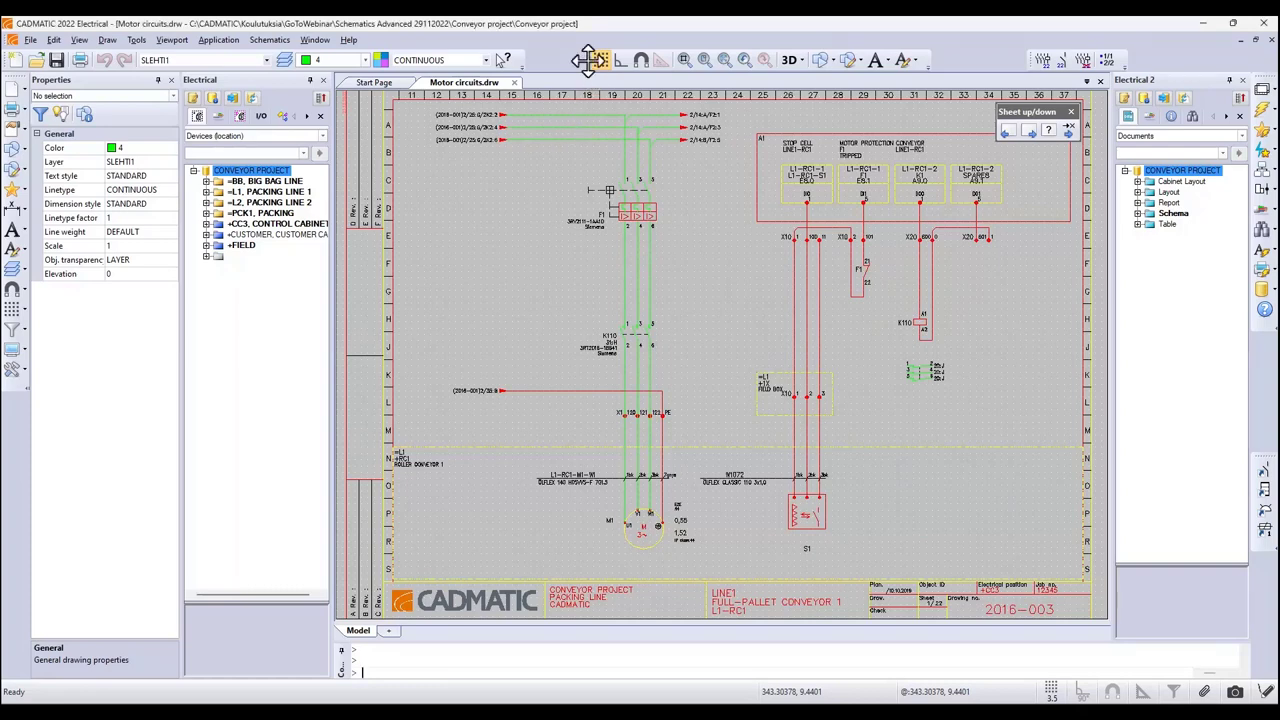
# Look through the project tree's Wirings, Devices (circuit) and I/Os (location) views, ending in Devices (location).
pyautogui.moveTo(589, 60)
pyautogui.mouseDown()
pyautogui.moveTo(587, 110)
pyautogui.moveTo(580, 63)
pyautogui.mouseUp()
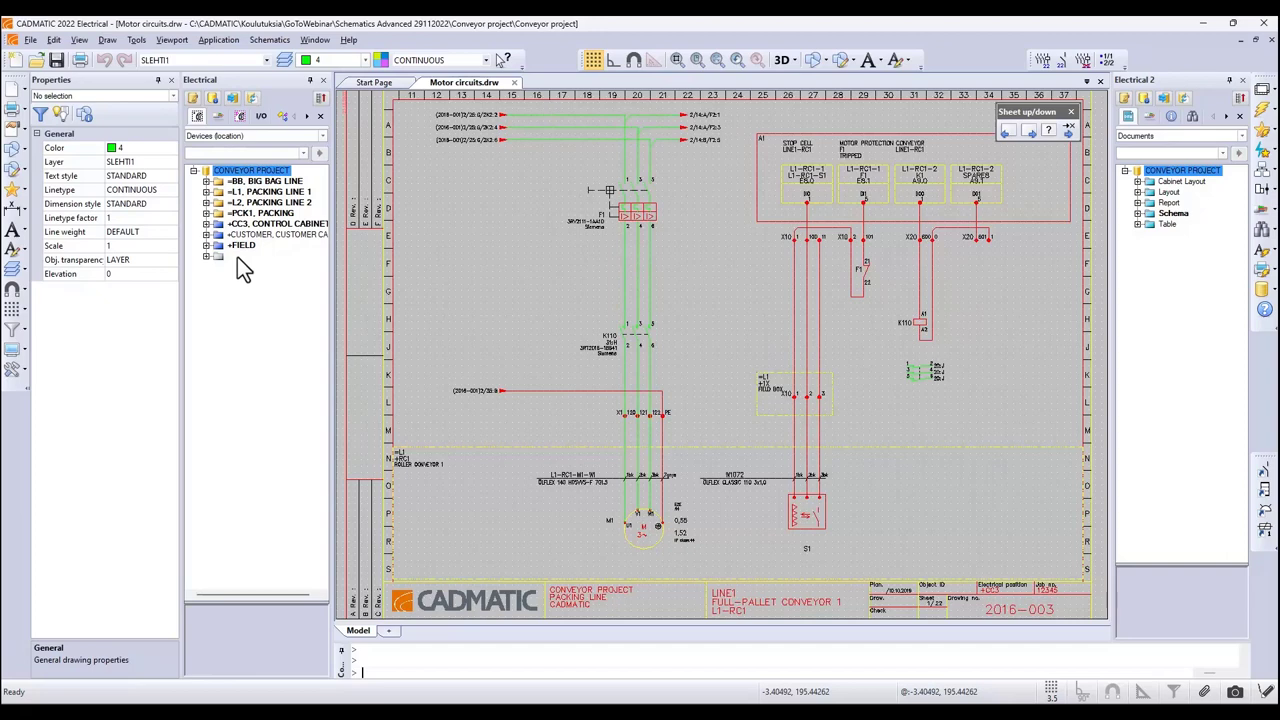
pyautogui.click(219, 117)
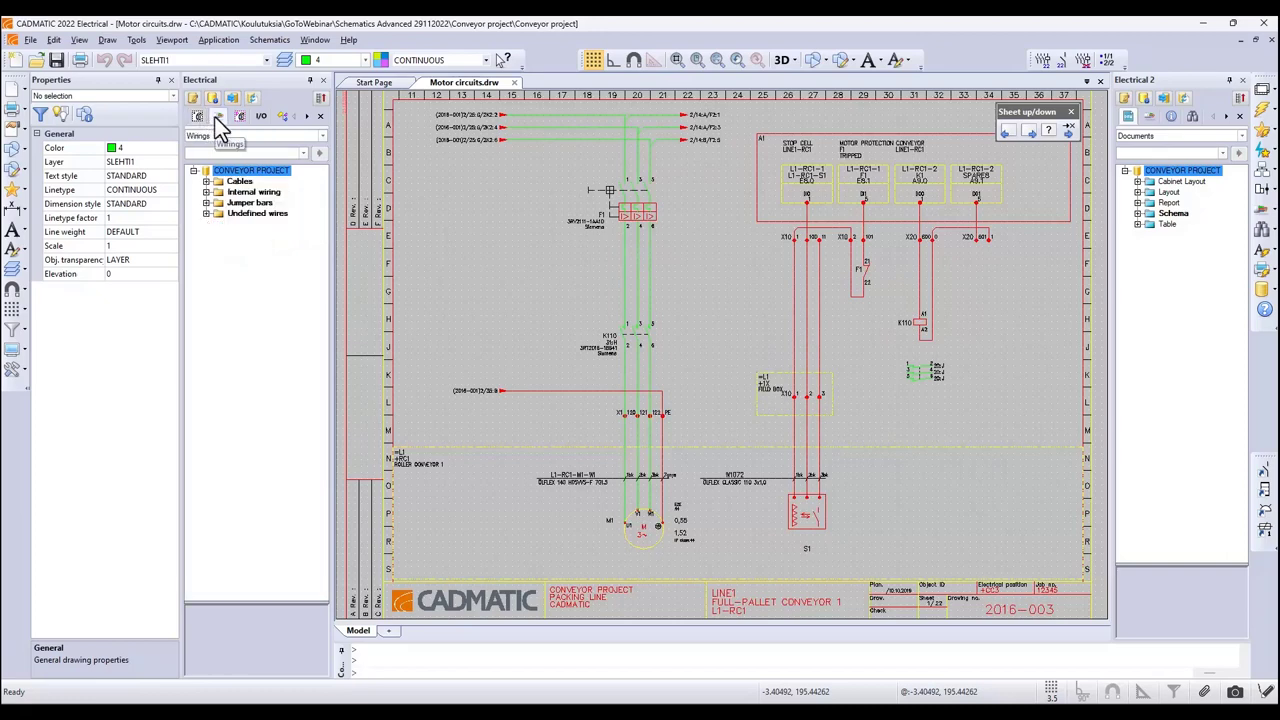
pyautogui.click(240, 117)
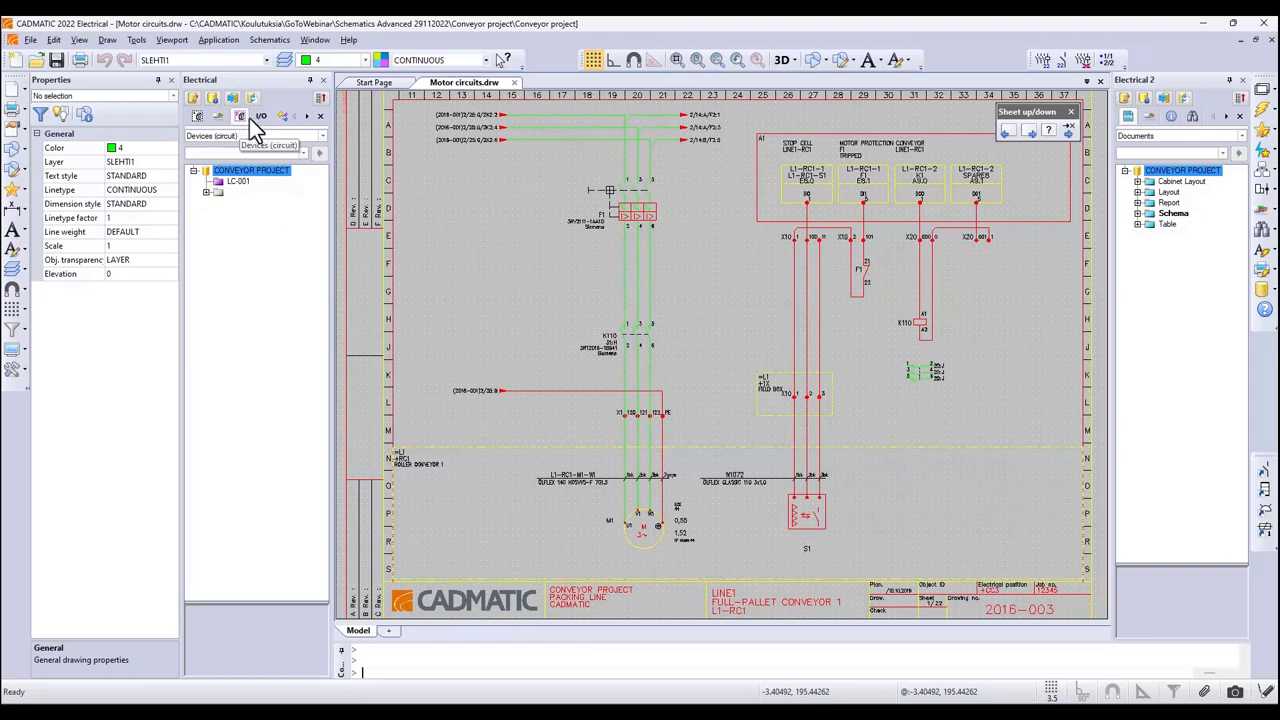
pyautogui.click(261, 119)
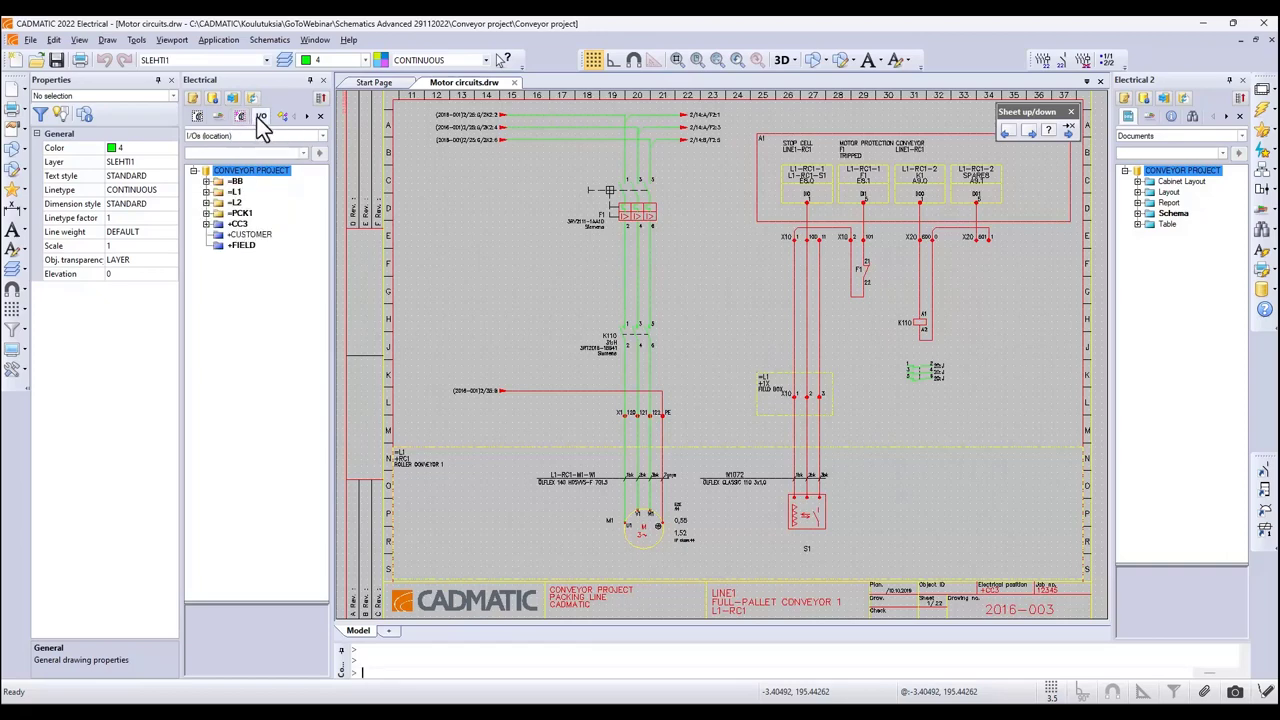
pyautogui.click(198, 116)
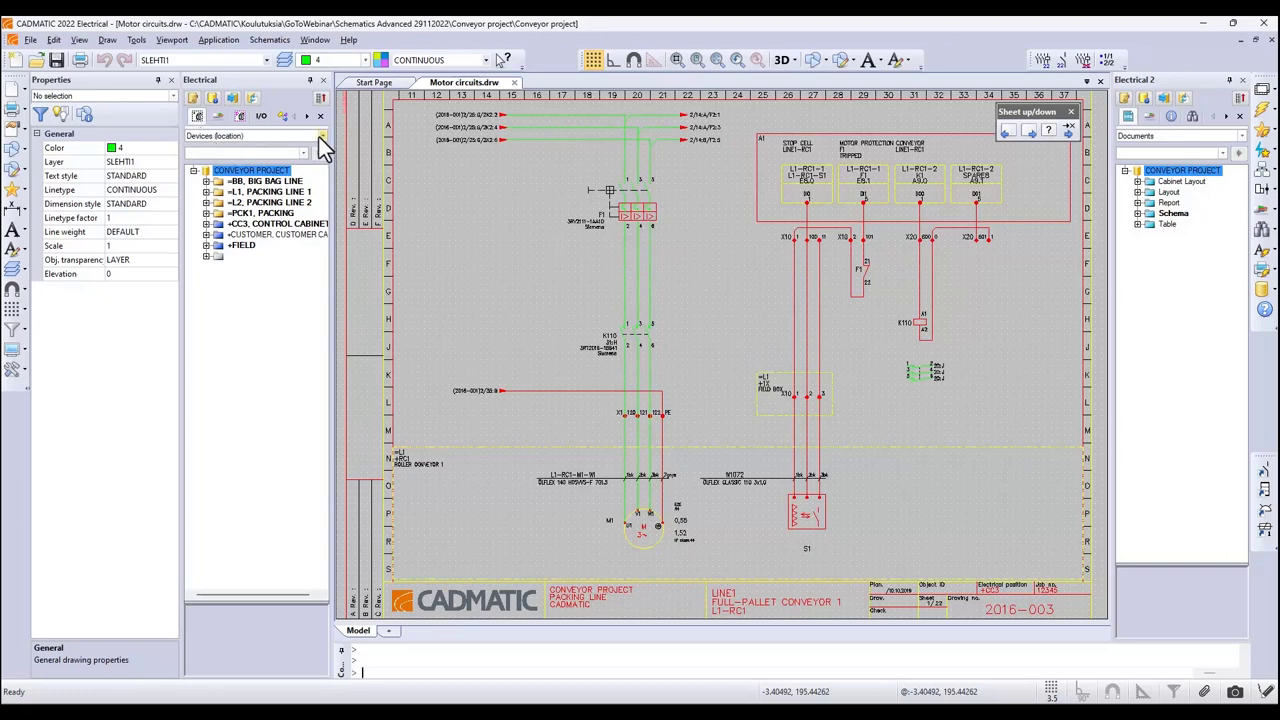
# Expand the +CC3 control cabinet location in the project tree and look through its devices as far as the K contactors.
pyautogui.click(263, 172)
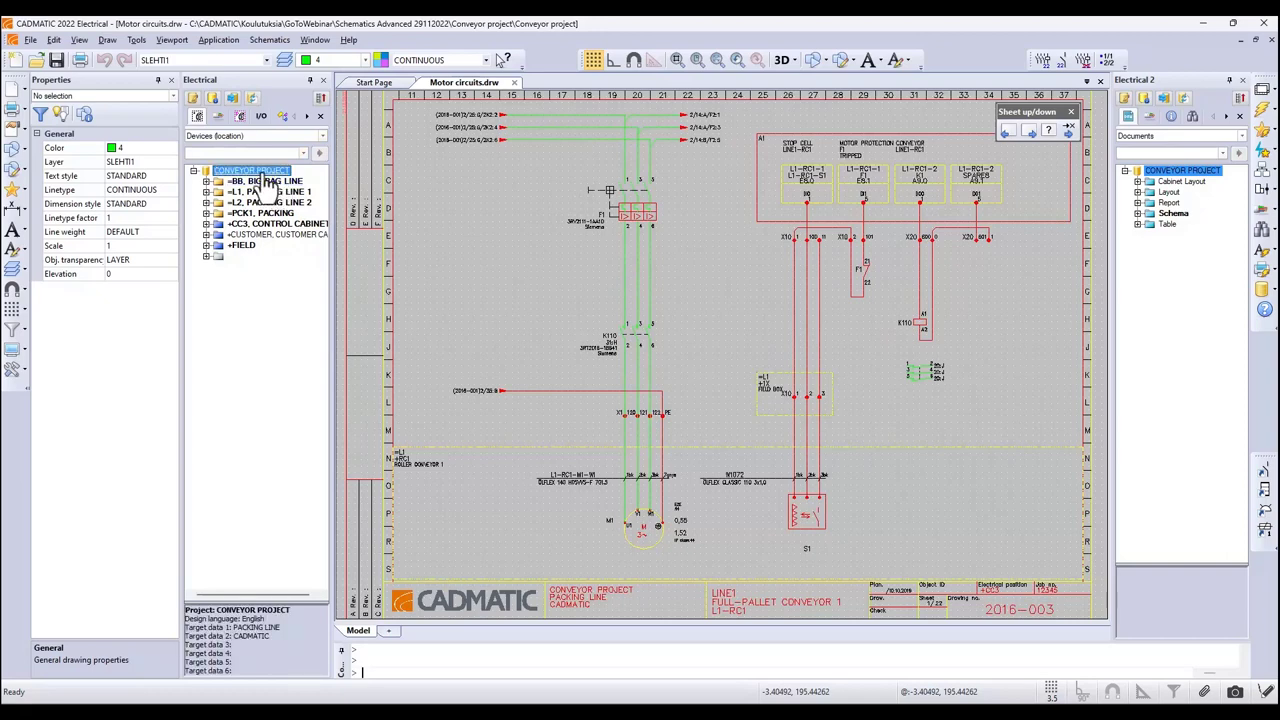
pyautogui.click(268, 186)
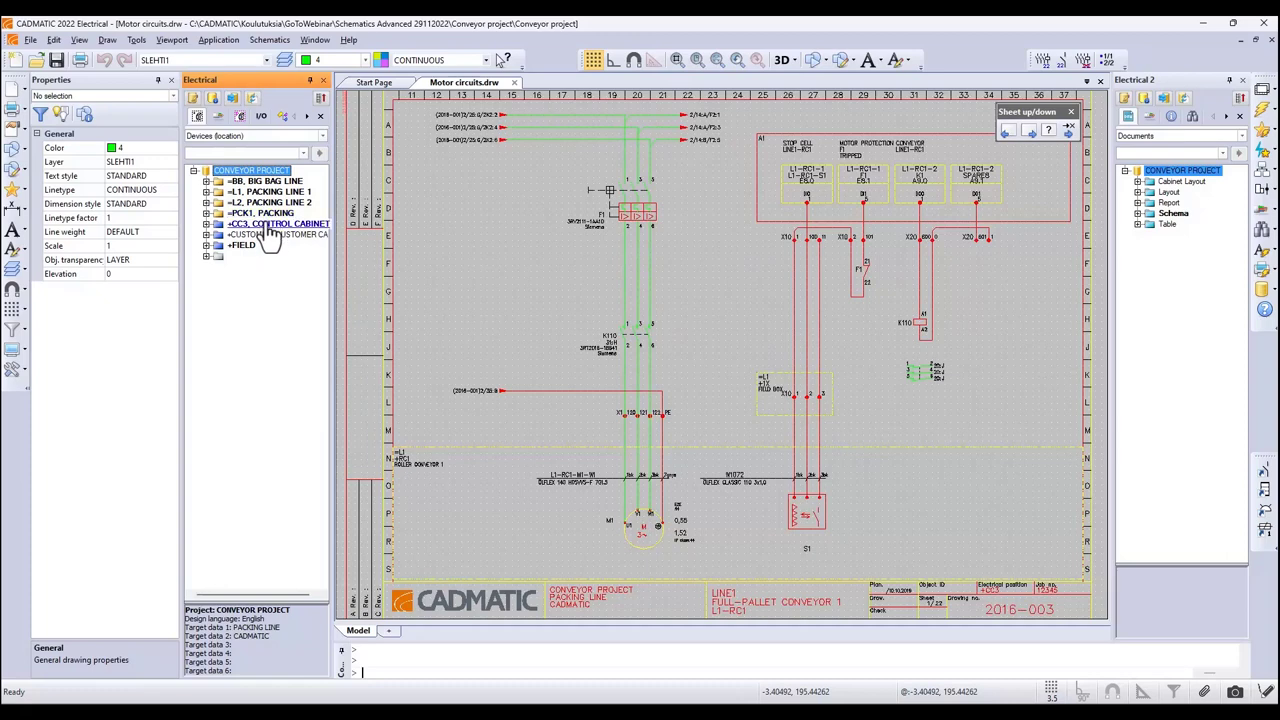
pyautogui.click(207, 225)
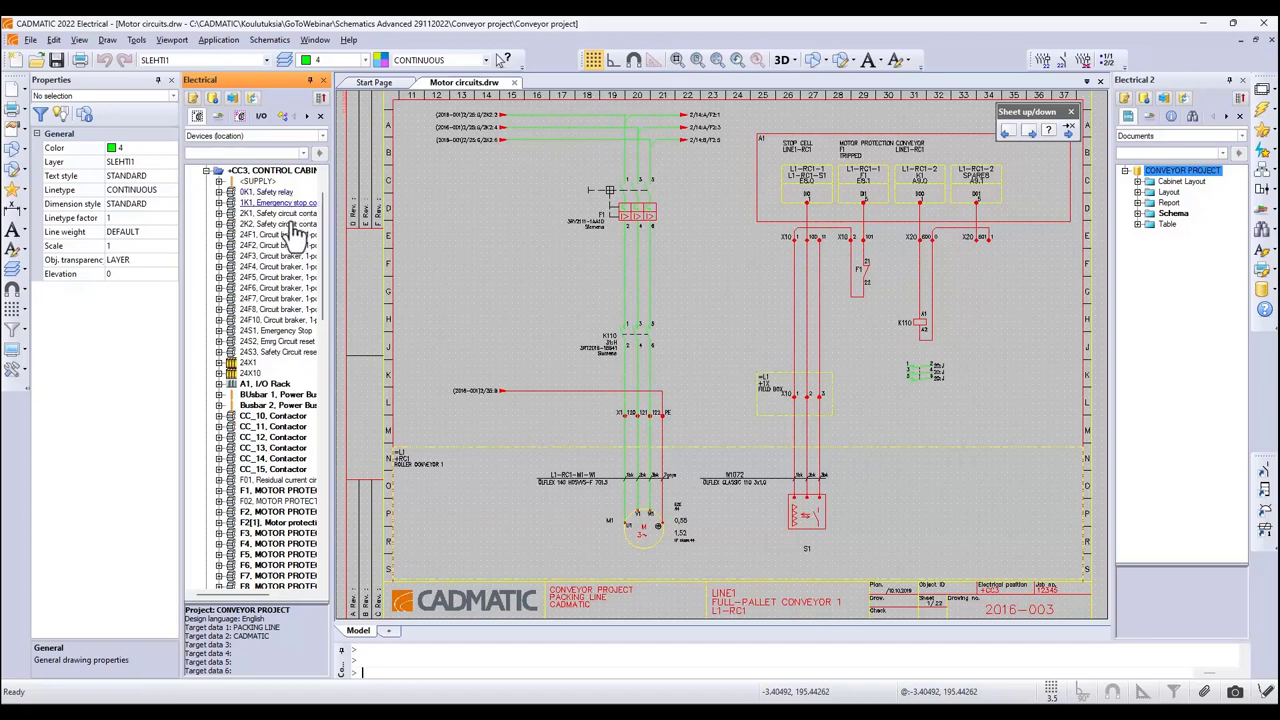
pyautogui.scroll(-1, 297, 257)
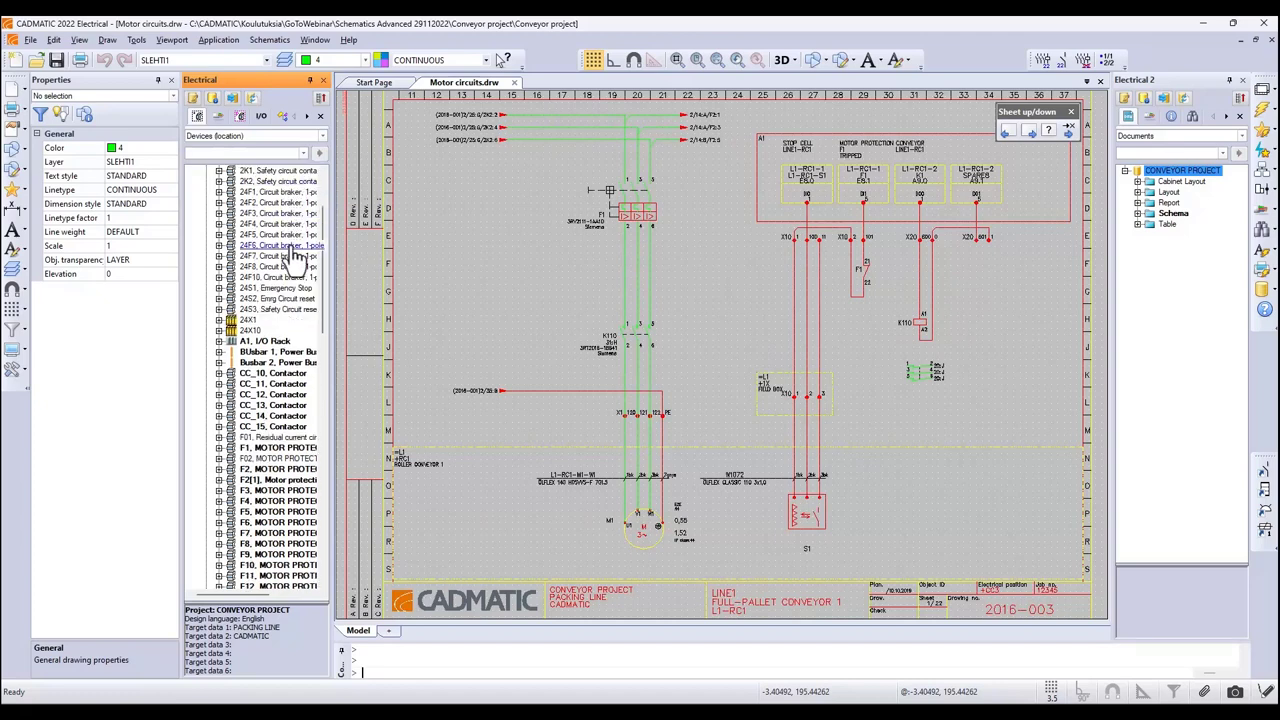
pyautogui.scroll(-3, 297, 257)
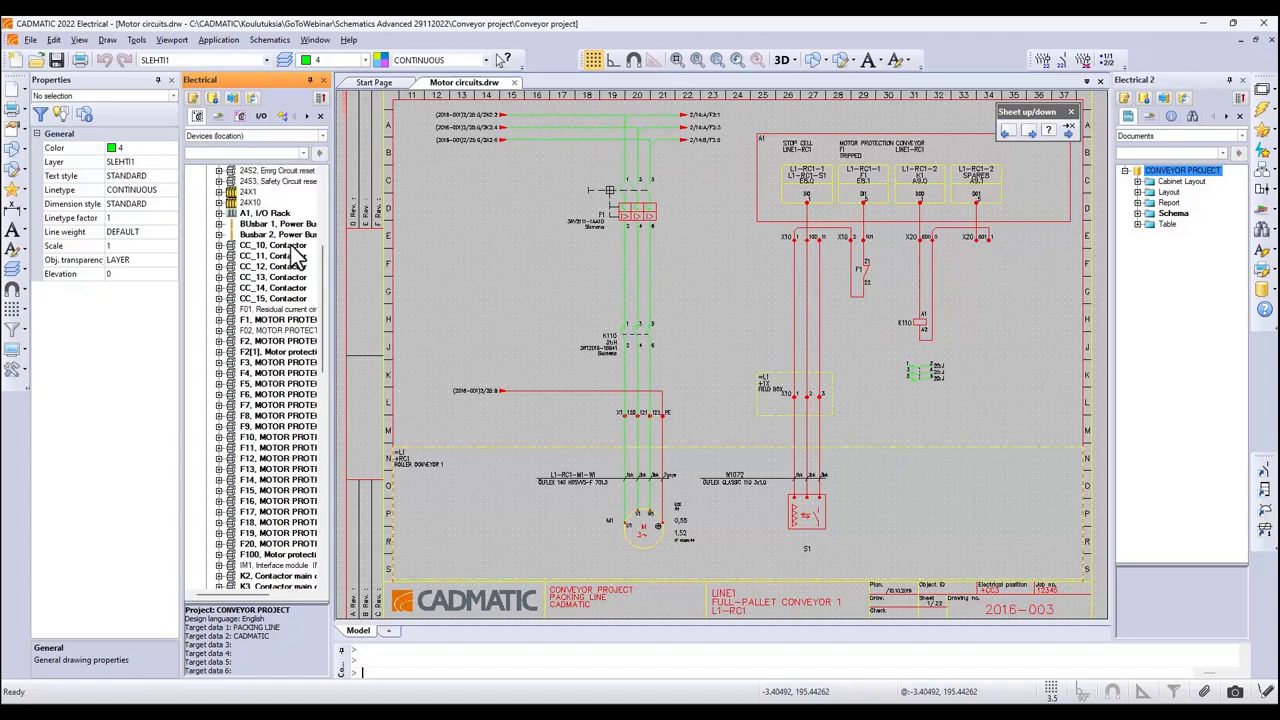
pyautogui.scroll(-3, 297, 257)
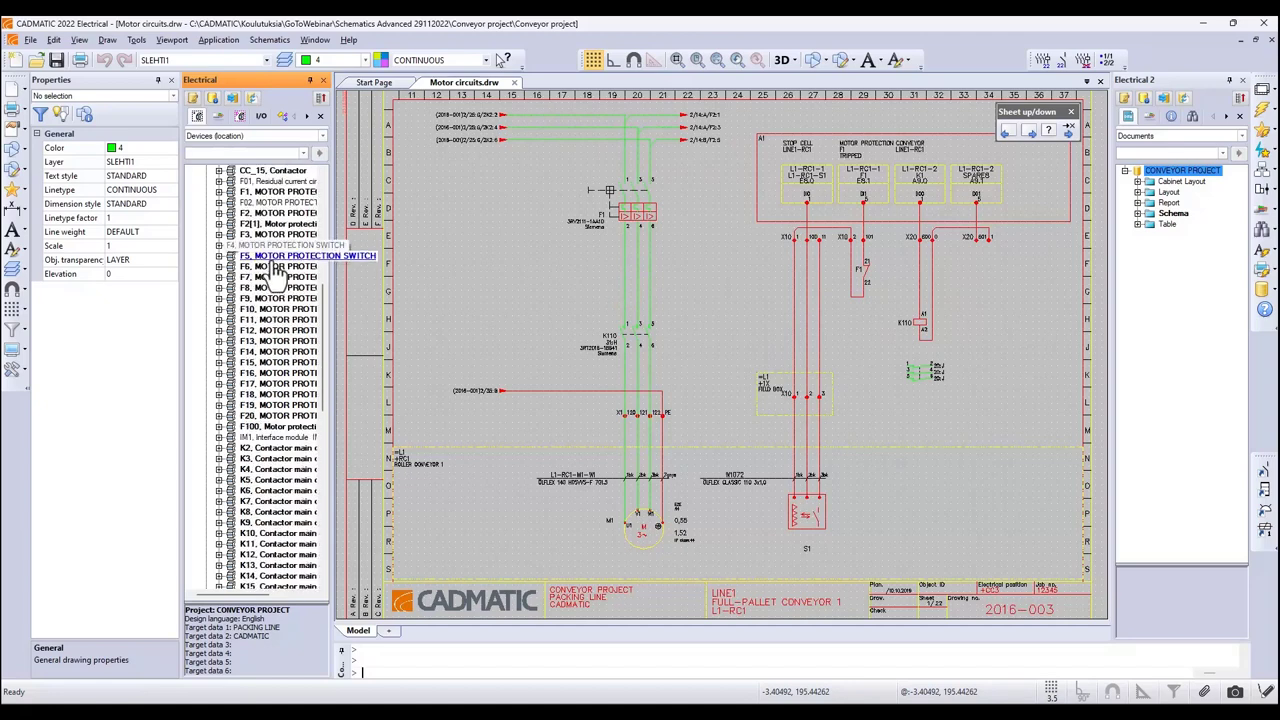
# Show the occurrences of contactor K2 from the drawing.
pyautogui.click(284, 450)
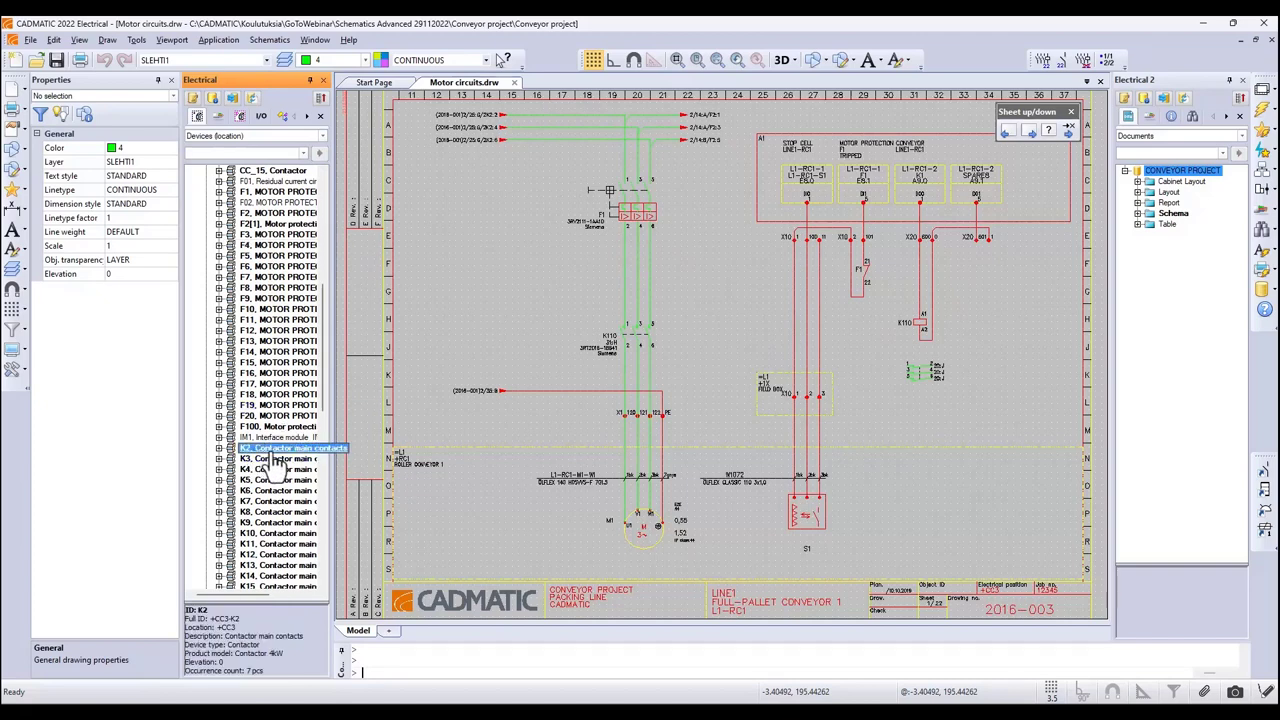
pyautogui.rightClick(276, 462)
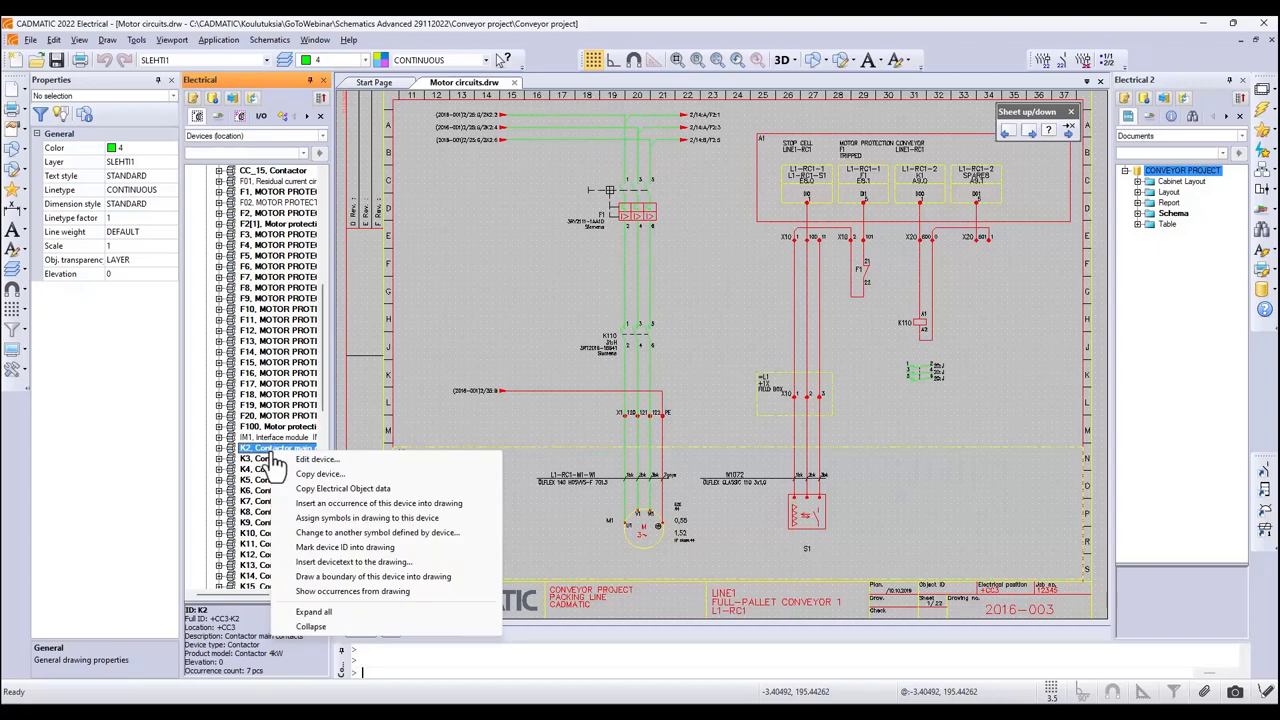
pyautogui.click(394, 591)
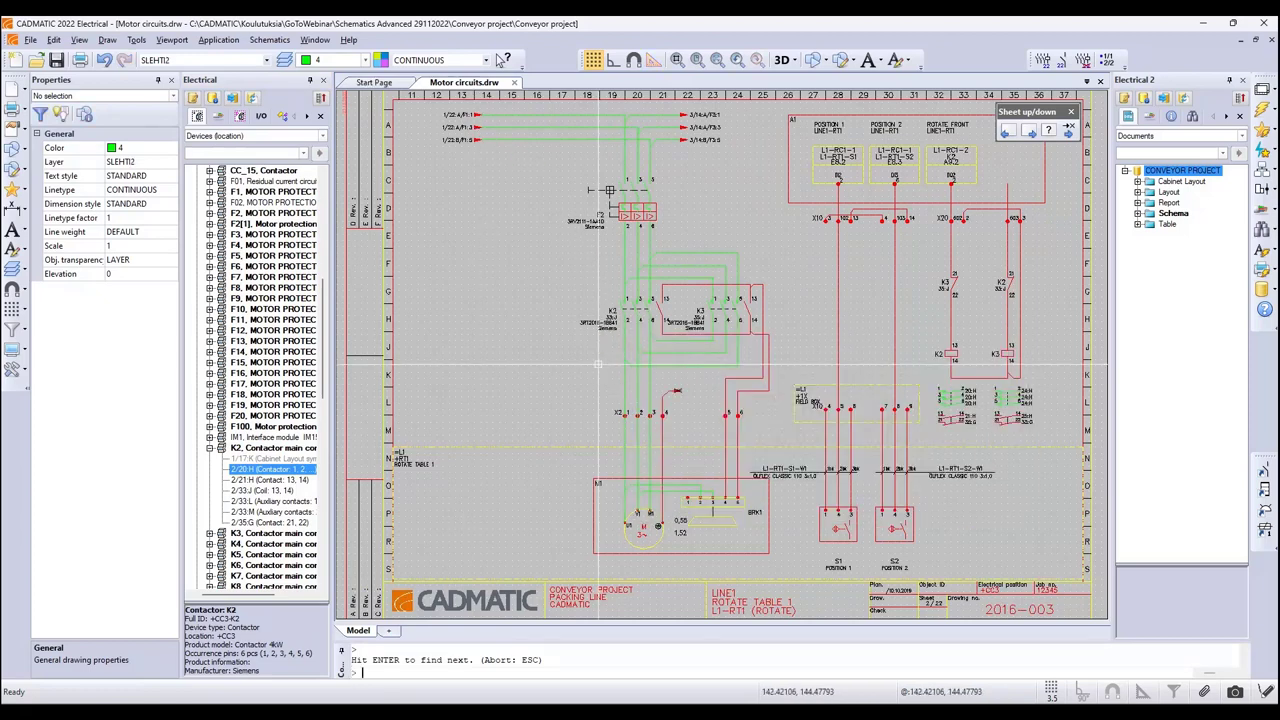
# Locate the K3 contactor symbol from the motor circuit drawing in the project tree.
pyautogui.click(712, 308)
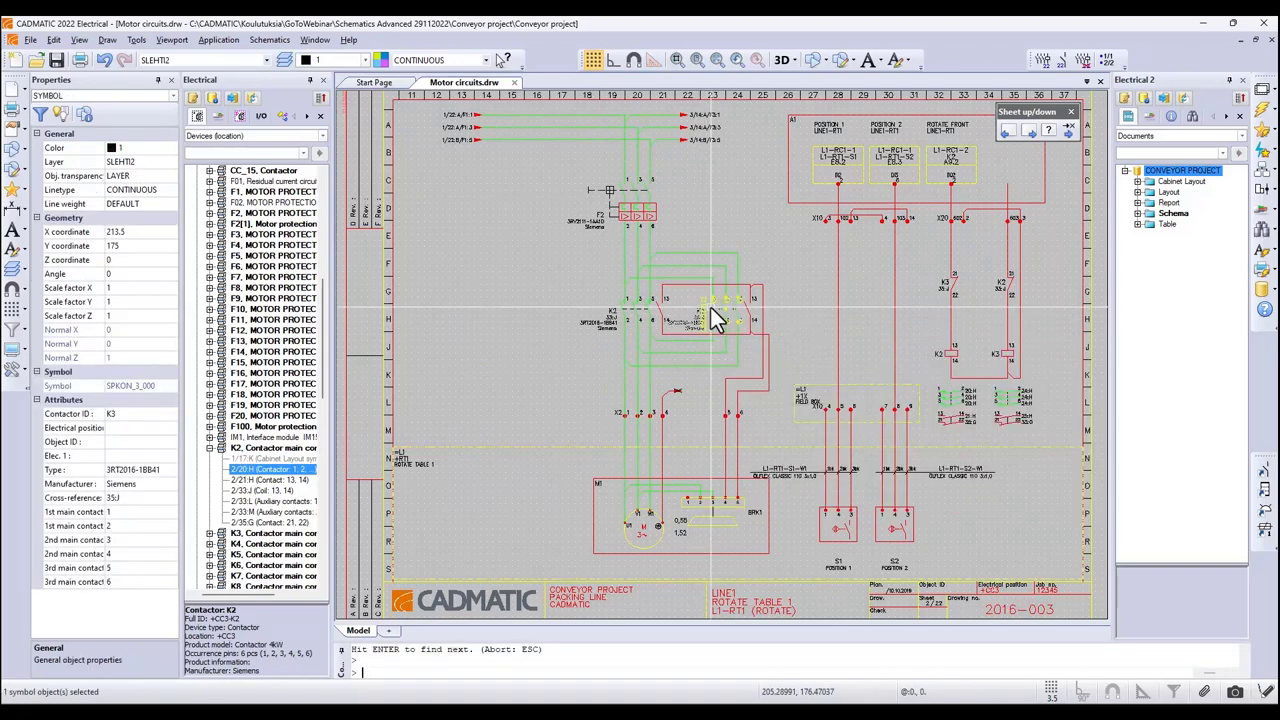
pyautogui.rightClick(712, 308)
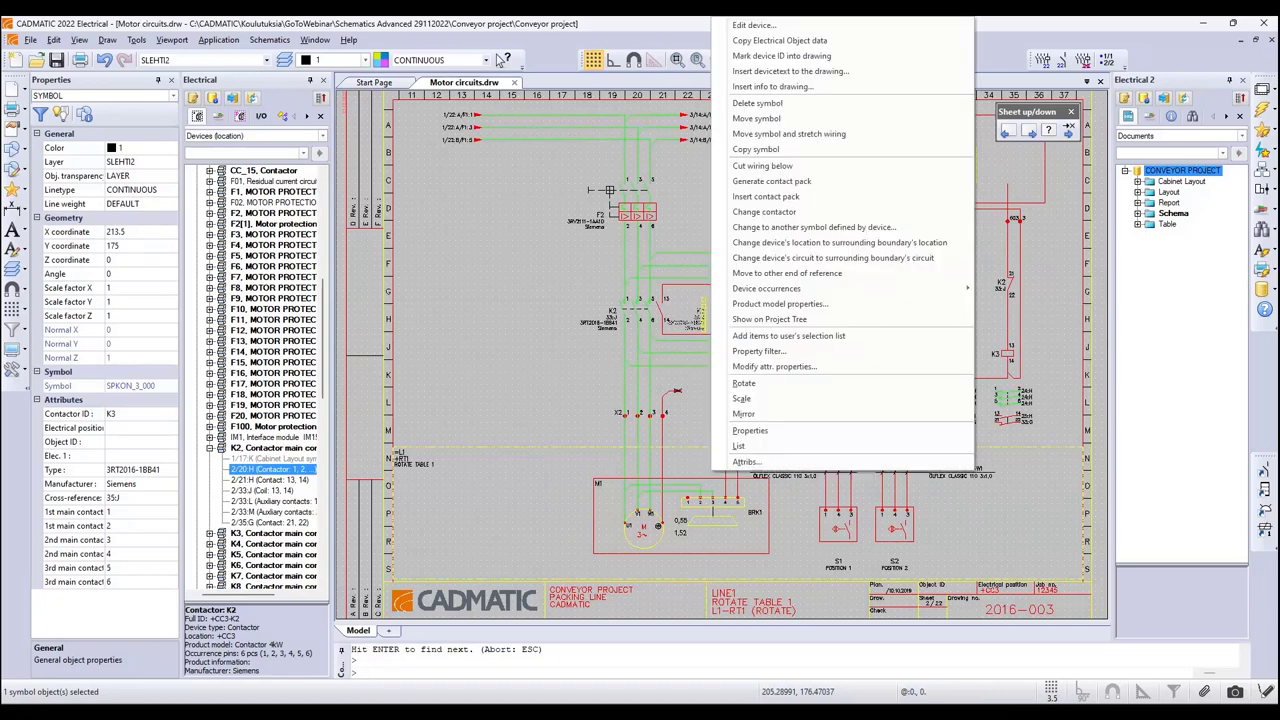
pyautogui.click(741, 321)
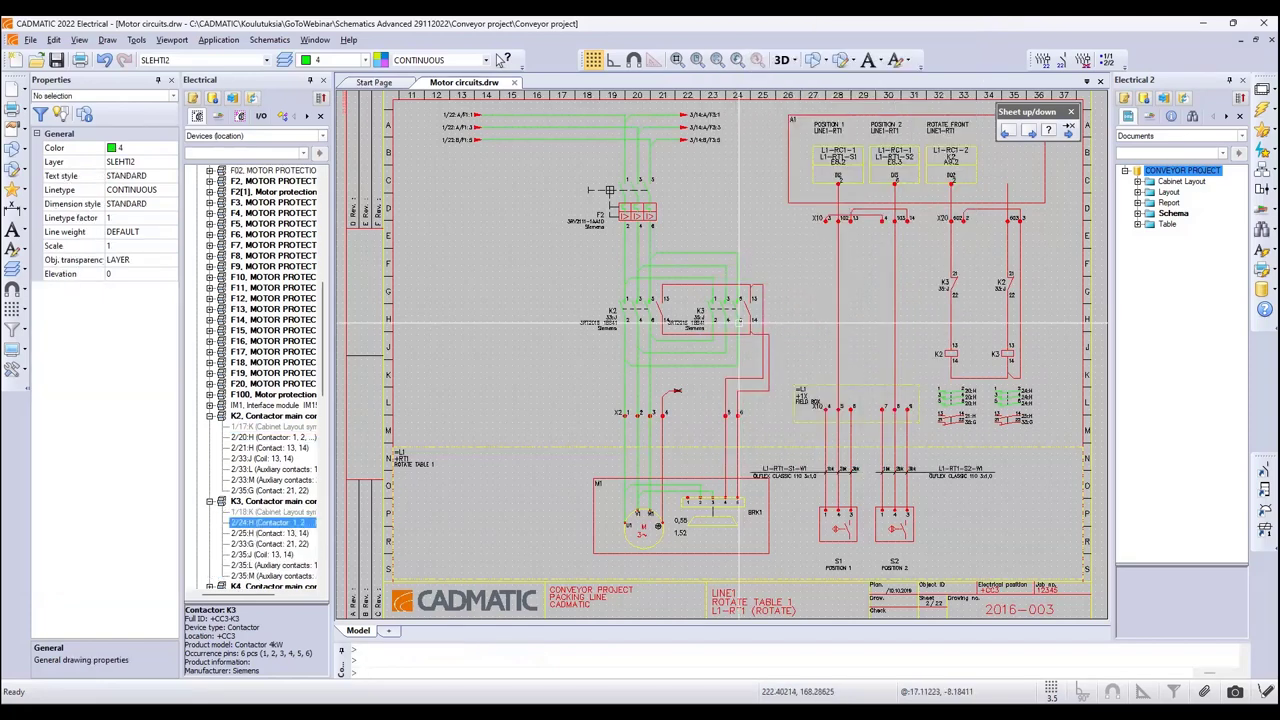
pyautogui.doubleClick(287, 516)
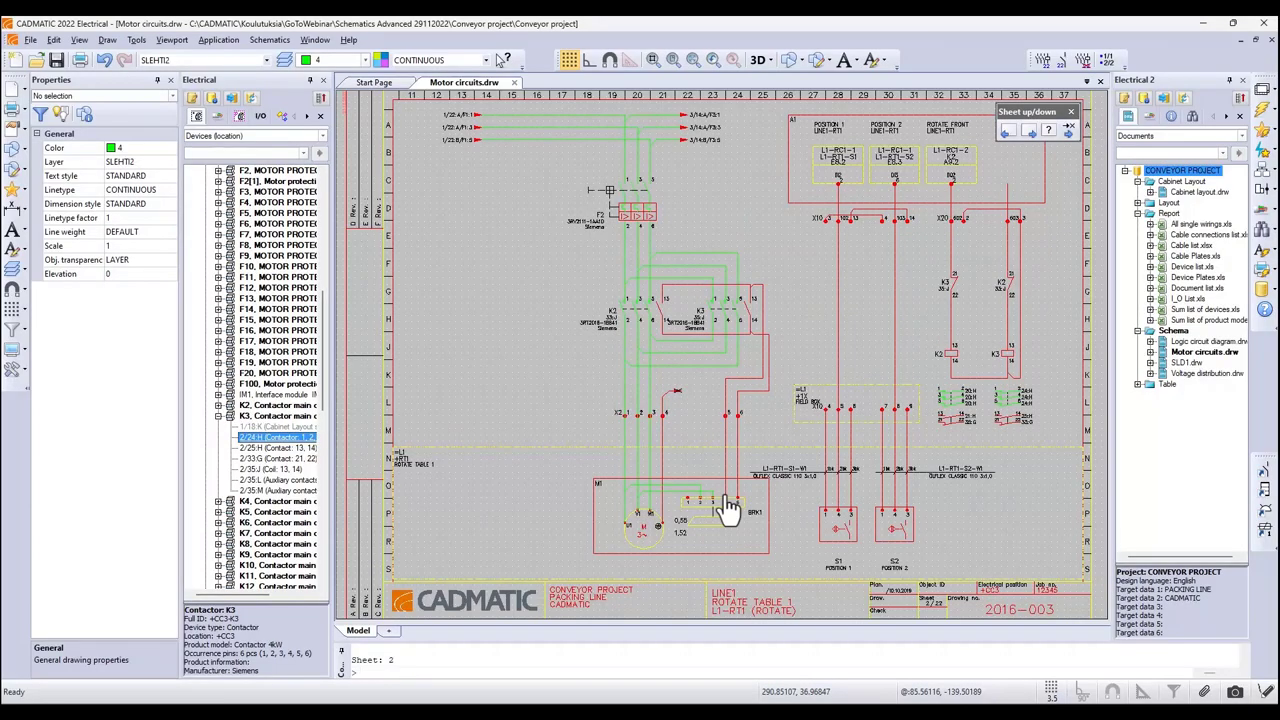
# Show contactor K3's cabinet layout symbol, occurrence 1/18:K, from its drawing.
pyautogui.click(281, 442)
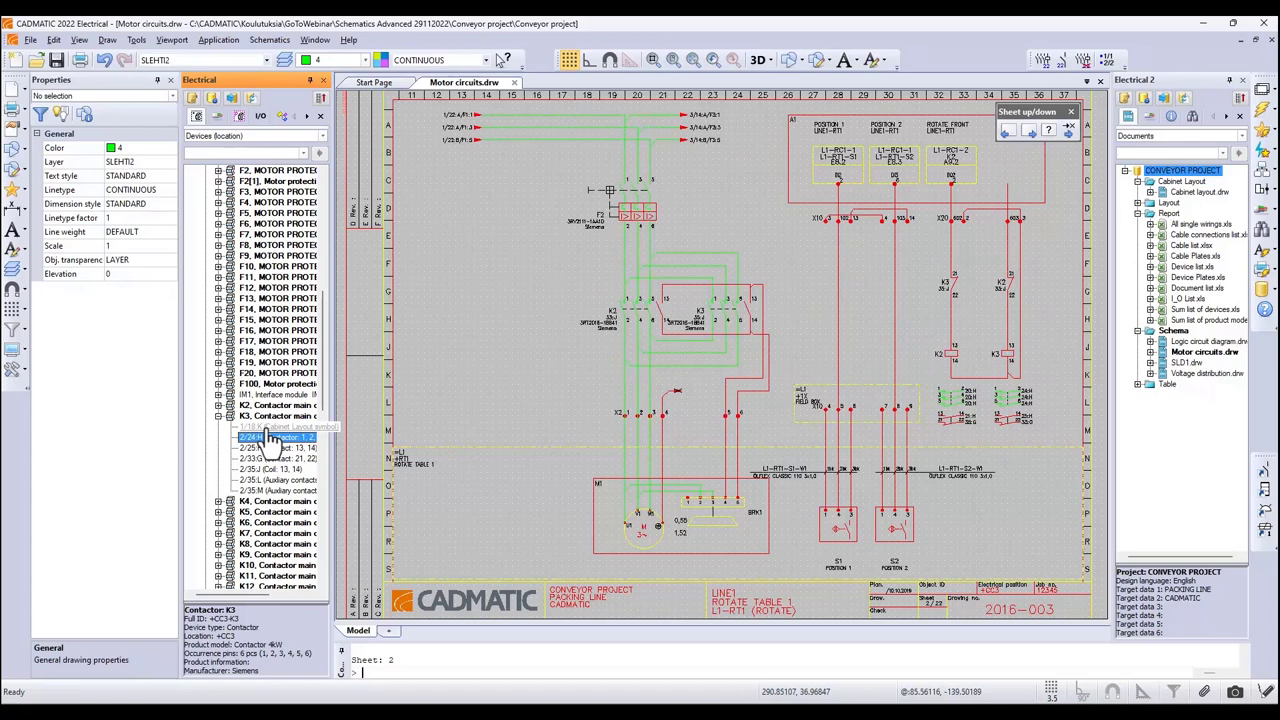
pyautogui.click(268, 428)
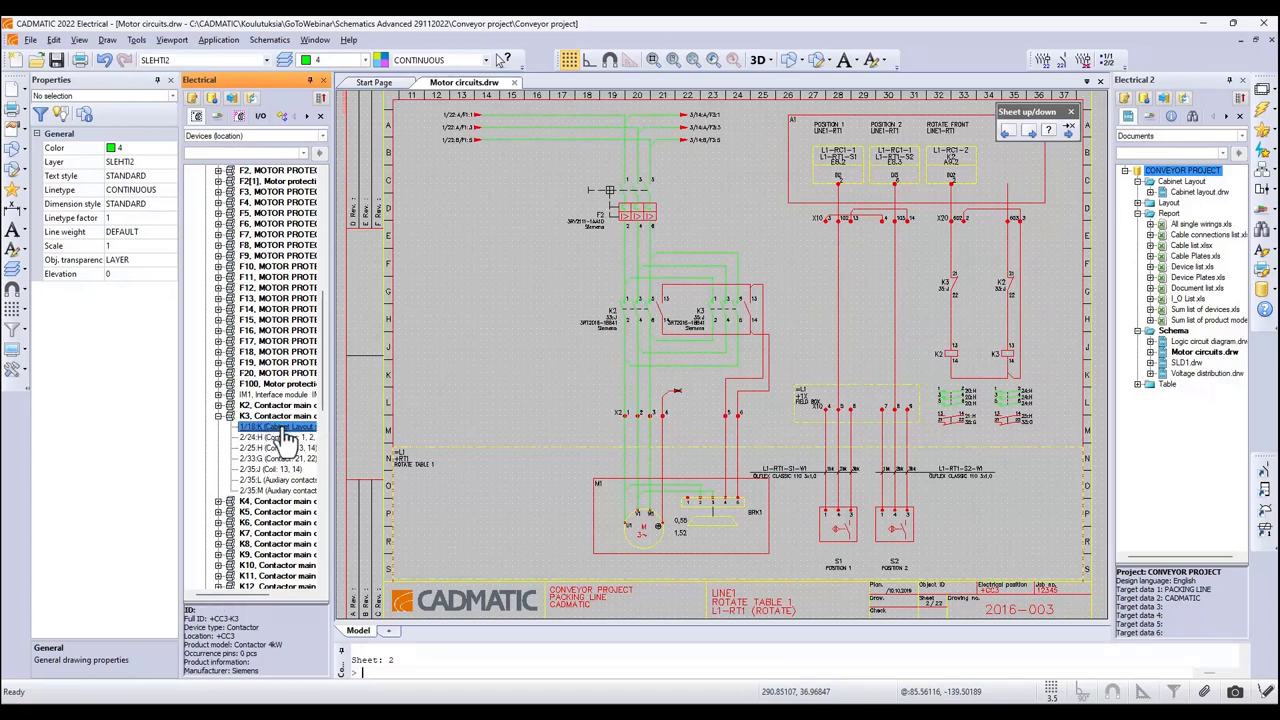
pyautogui.rightClick(287, 435)
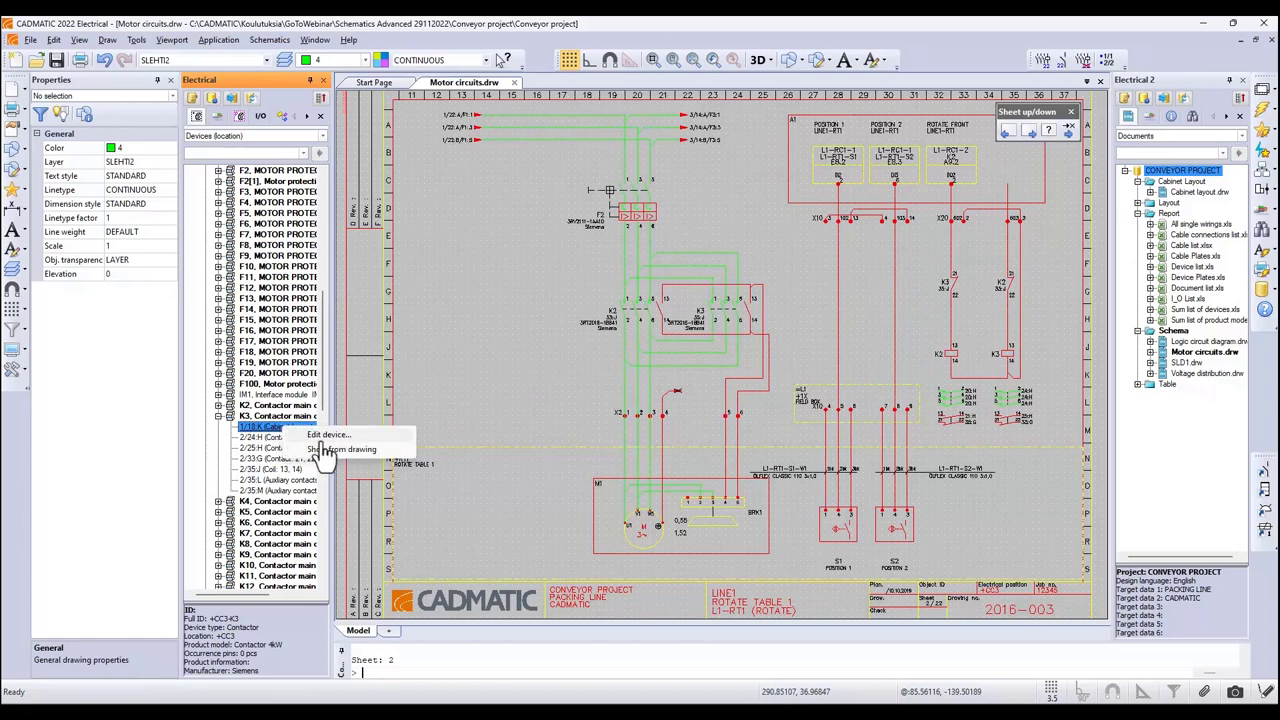
pyautogui.click(326, 450)
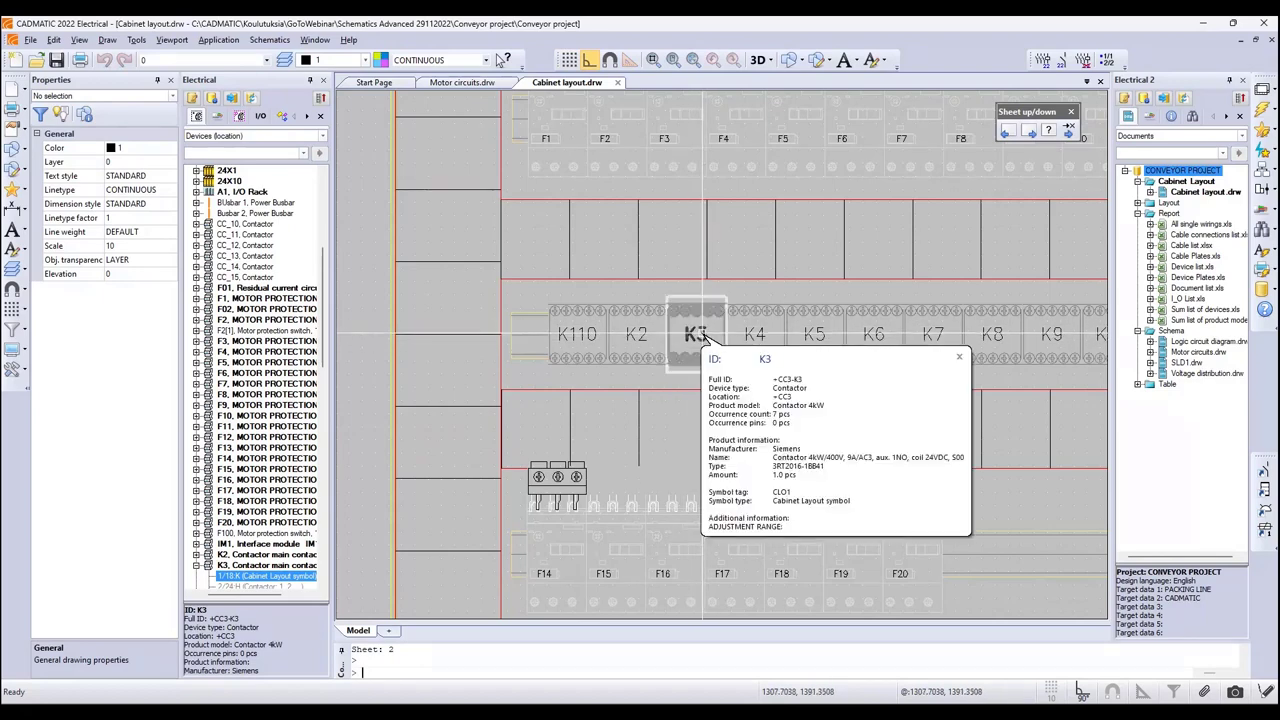
pyautogui.click(574, 84)
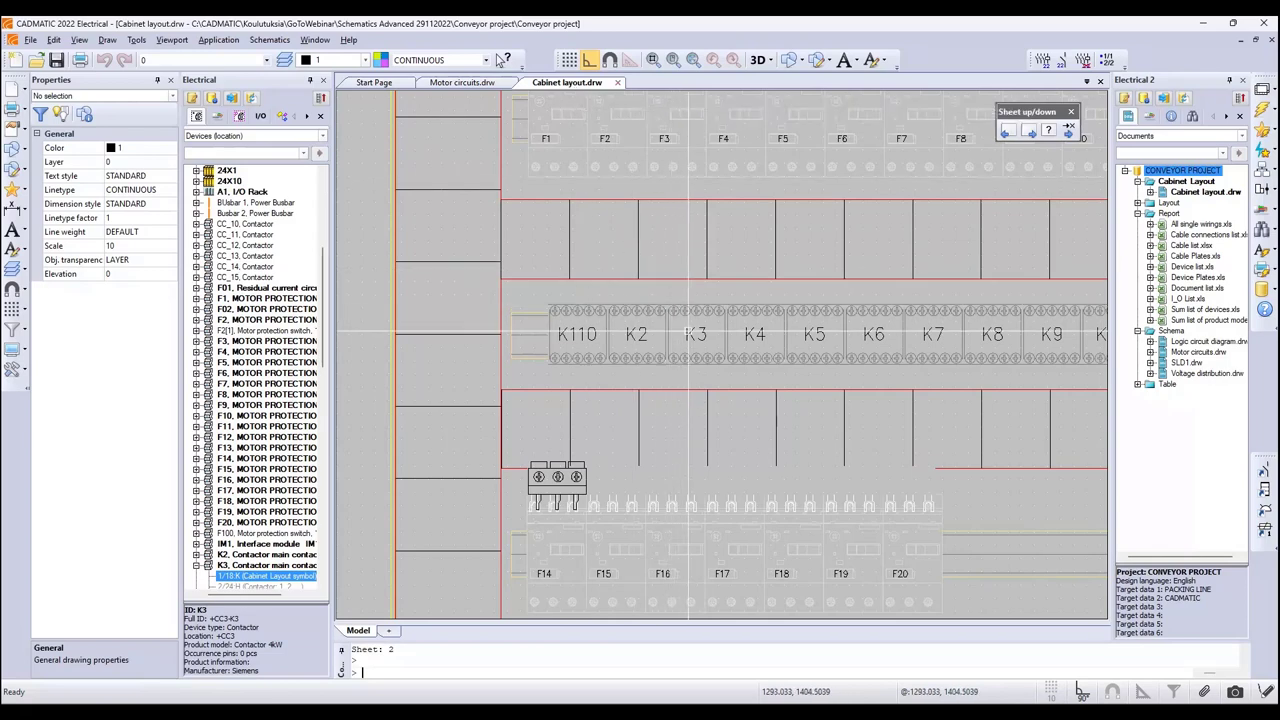
# Show contactor K3's contact 13, 14 occurrence at 2/25:H from its drawing.
pyautogui.scroll(-3, 283, 505)
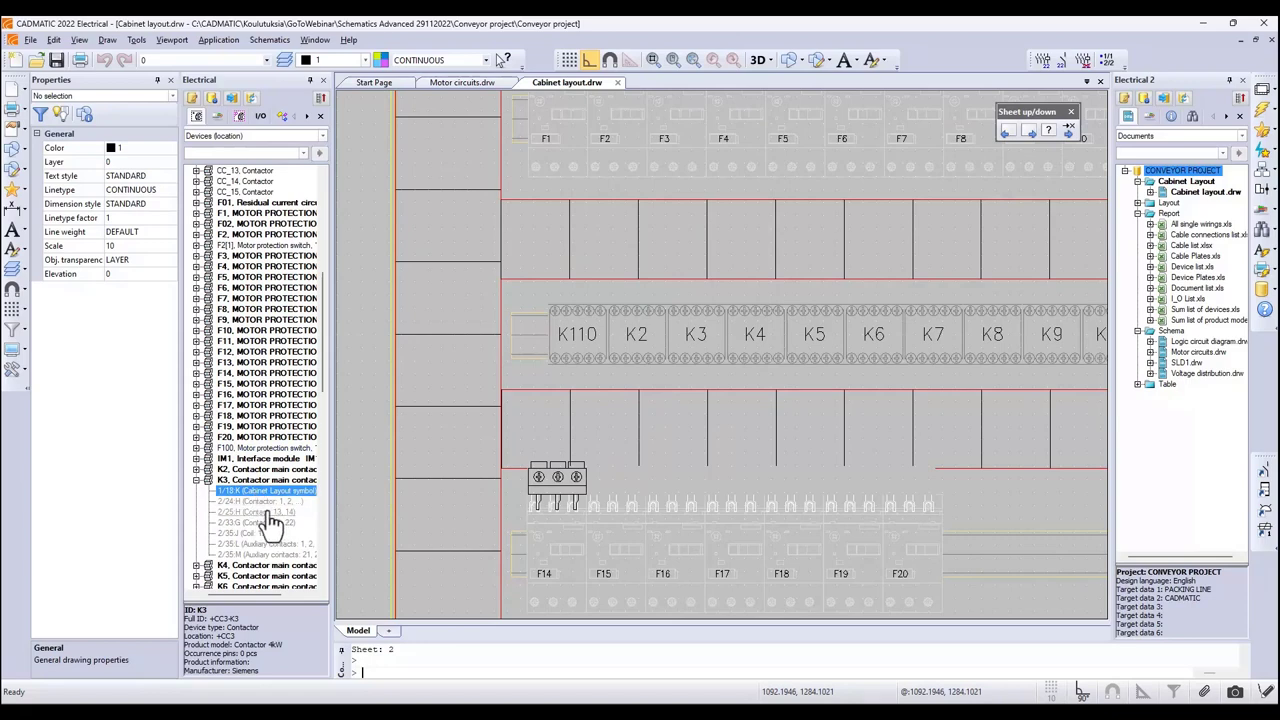
pyautogui.click(270, 515)
pyautogui.rightClick(271, 516)
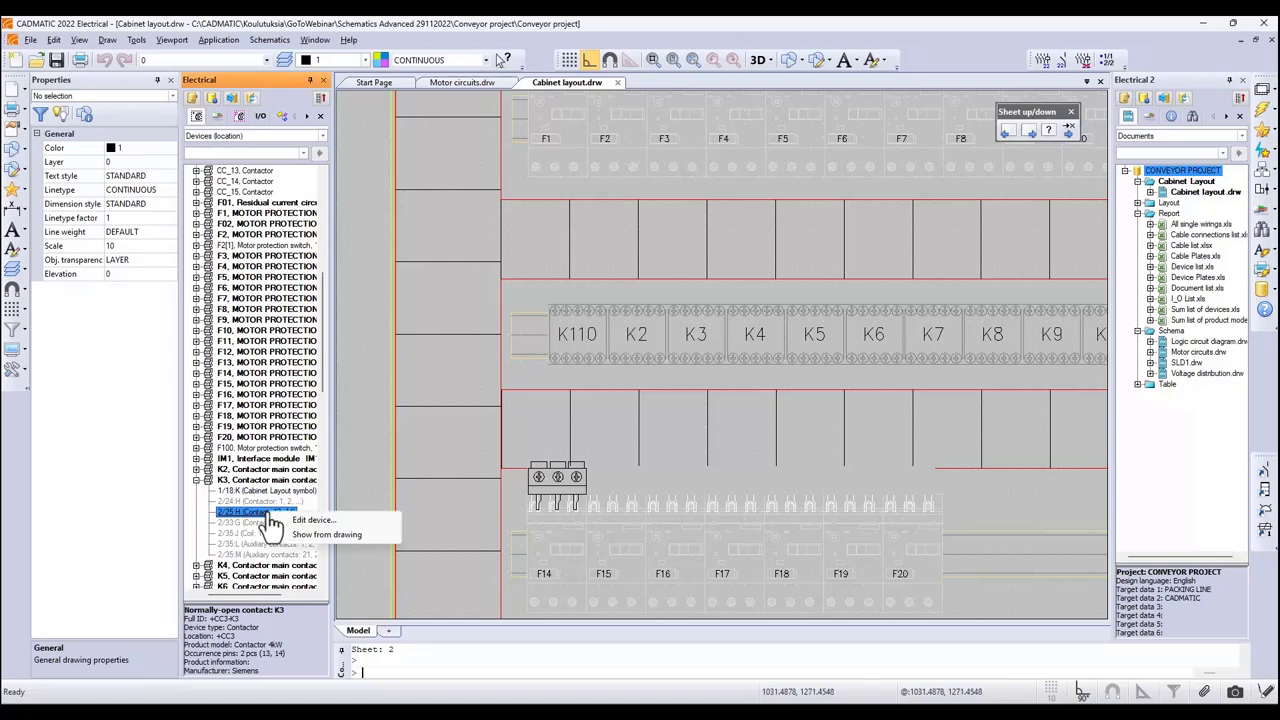
pyautogui.click(318, 535)
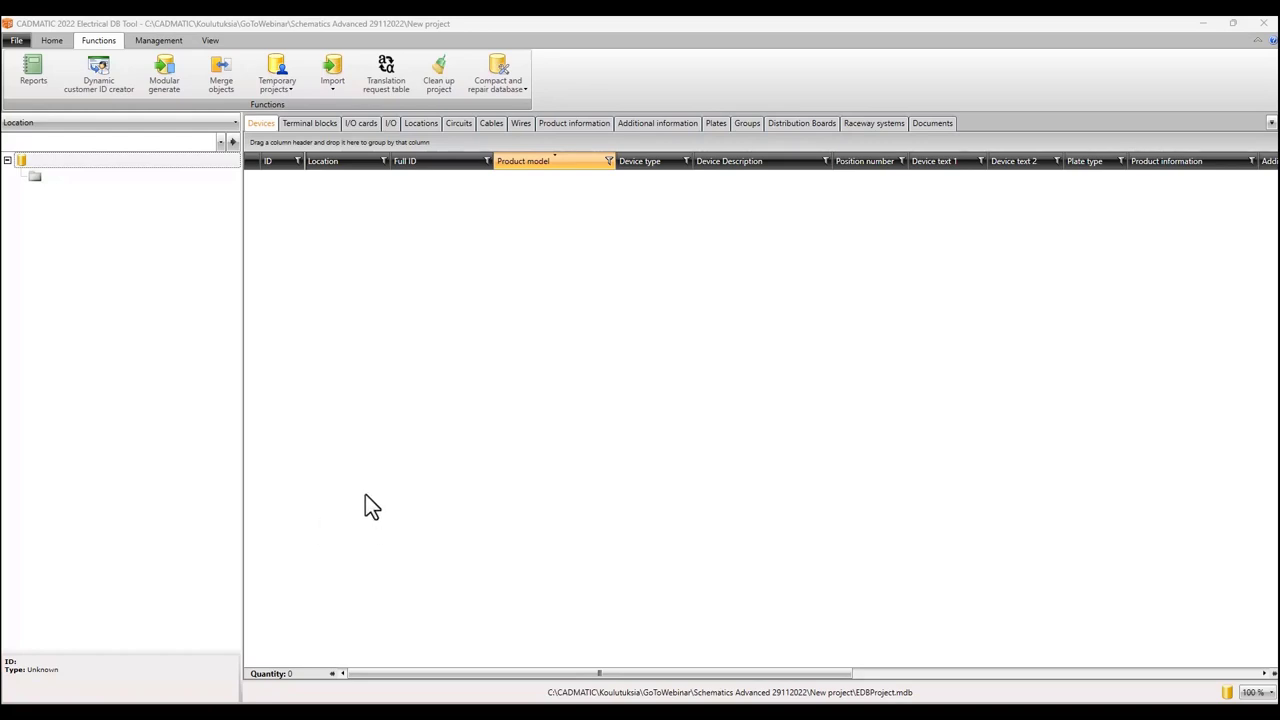
# In the Electrical DB Tool, open the shared import definition "Demo Excel Import table 2(1)" for editing.
pyautogui.click(111, 163)
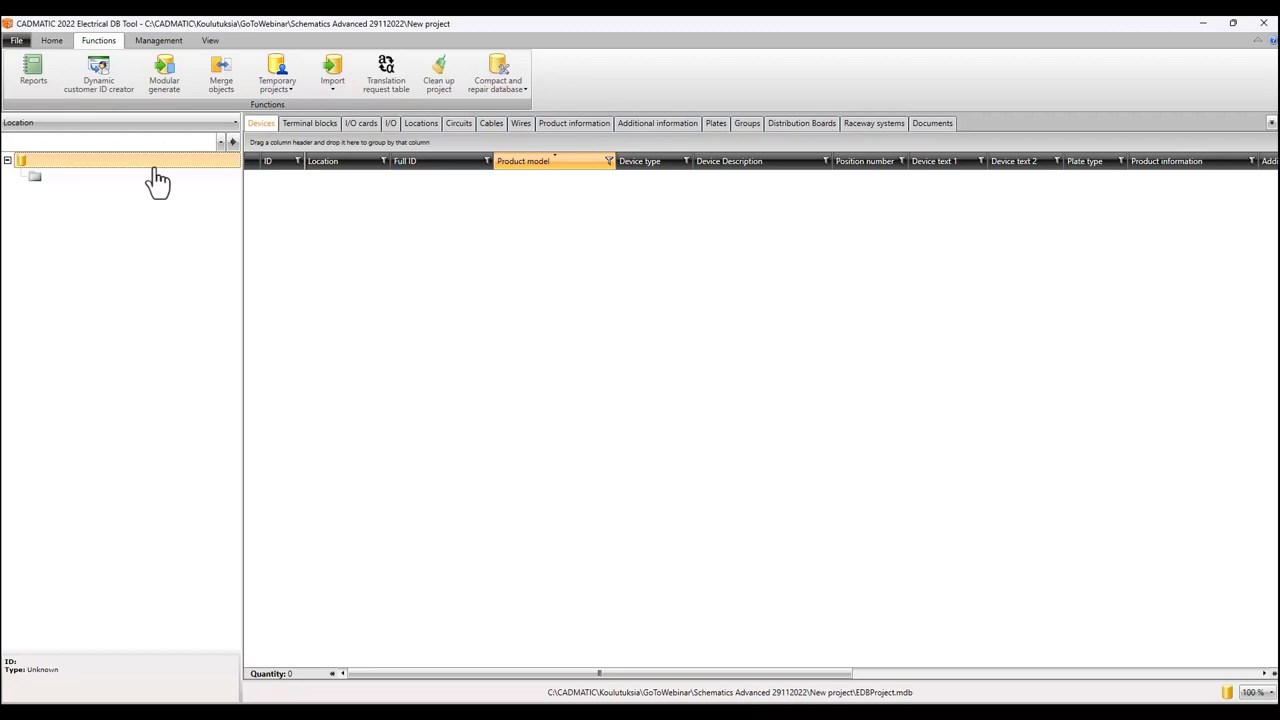
pyautogui.click(330, 88)
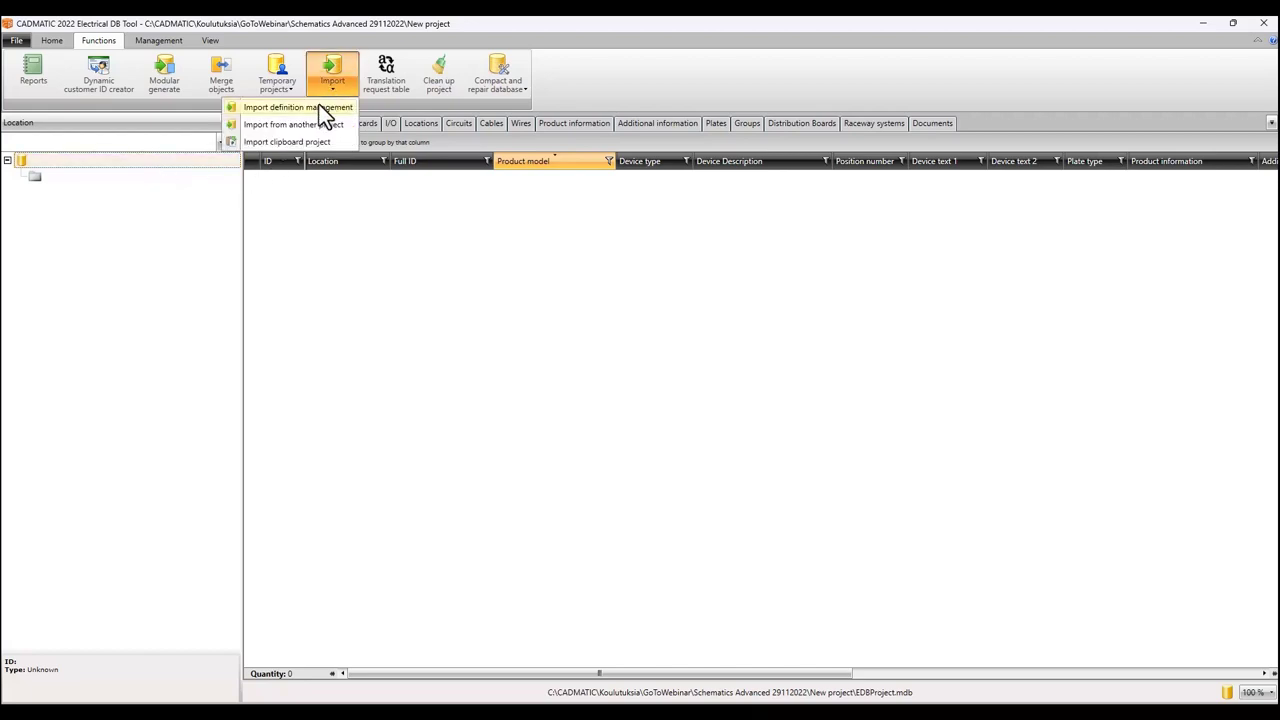
pyautogui.click(320, 108)
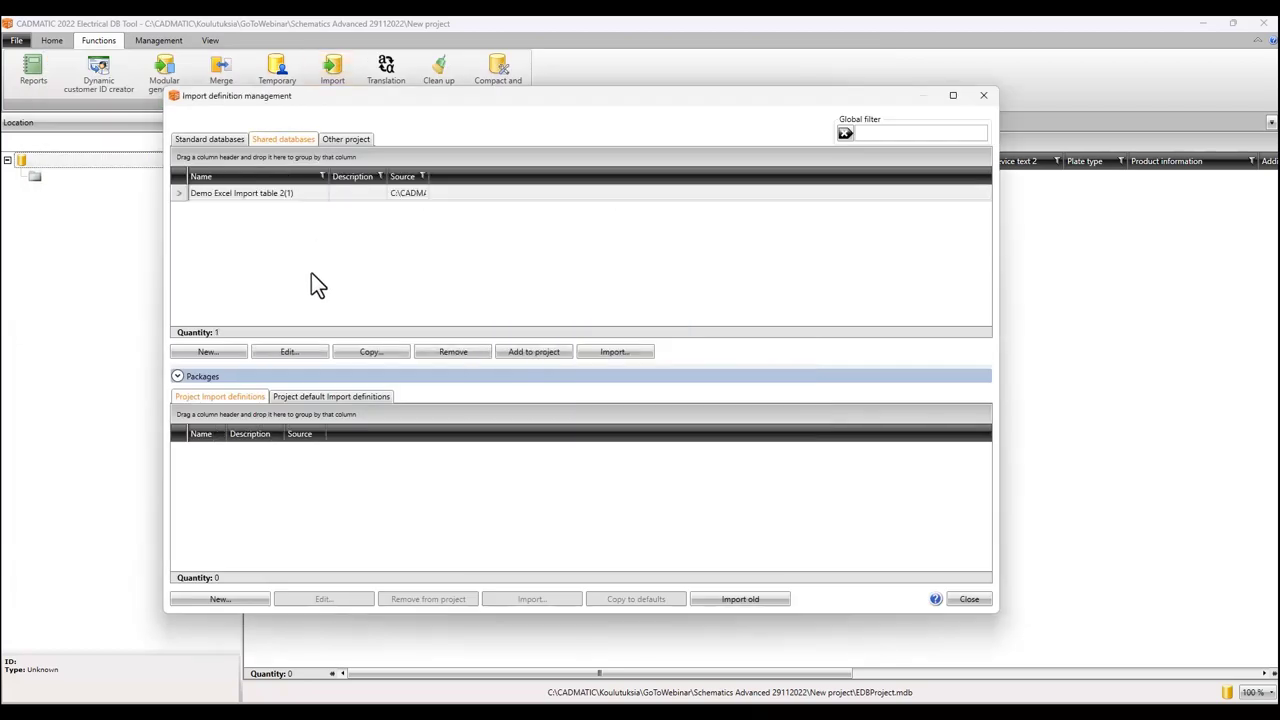
pyautogui.click(177, 193)
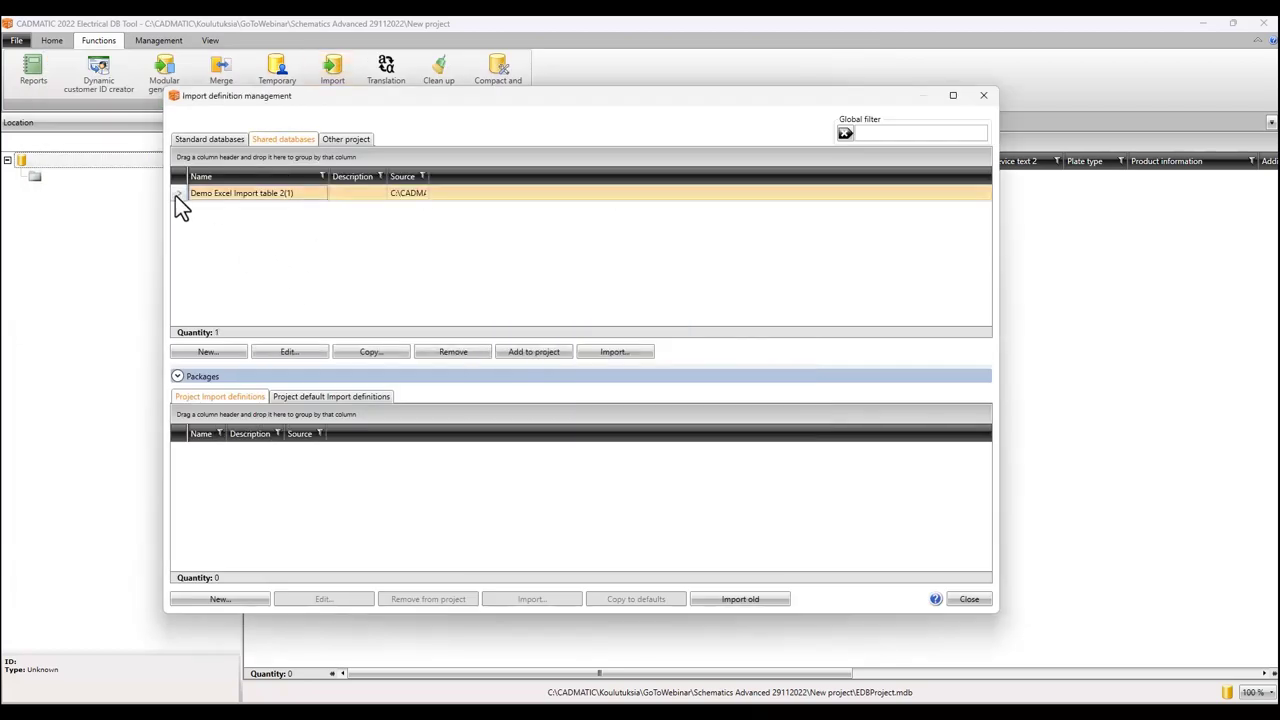
pyautogui.click(295, 352)
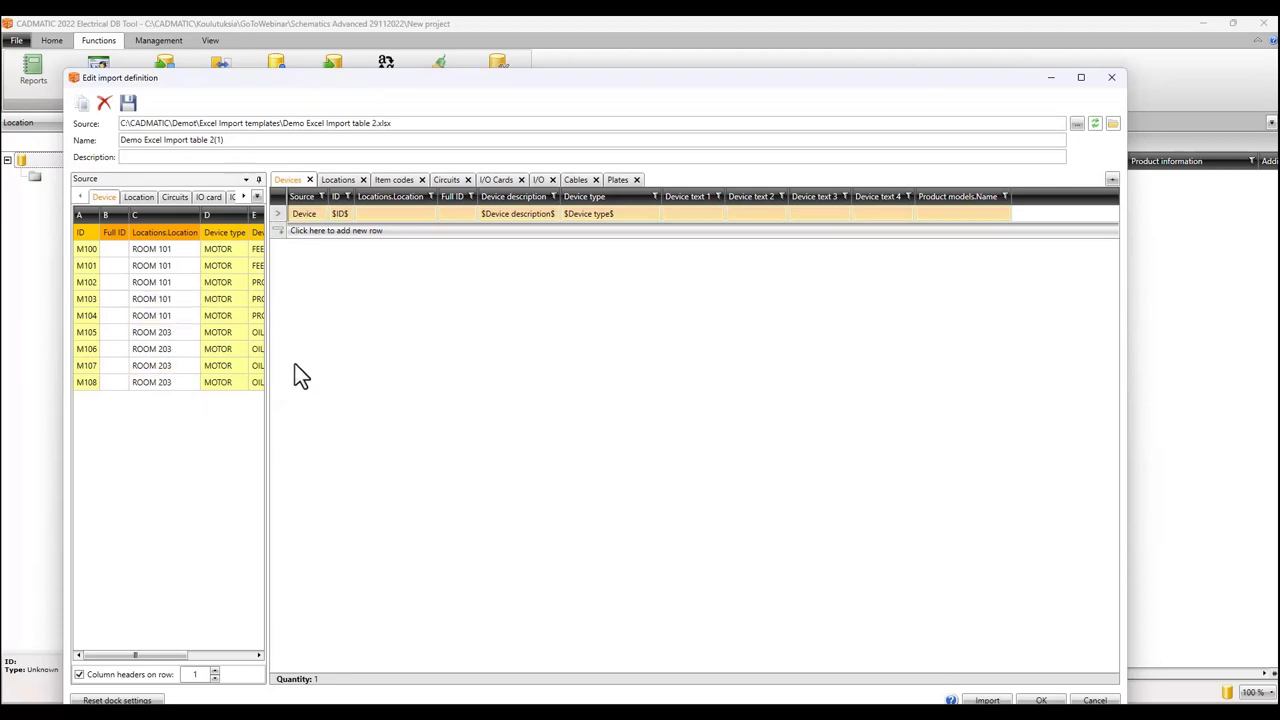
# Examine the Location and Circuits source sheets and the import definition's Circuits and I/O Cards field mappings.
pyautogui.click(138, 197)
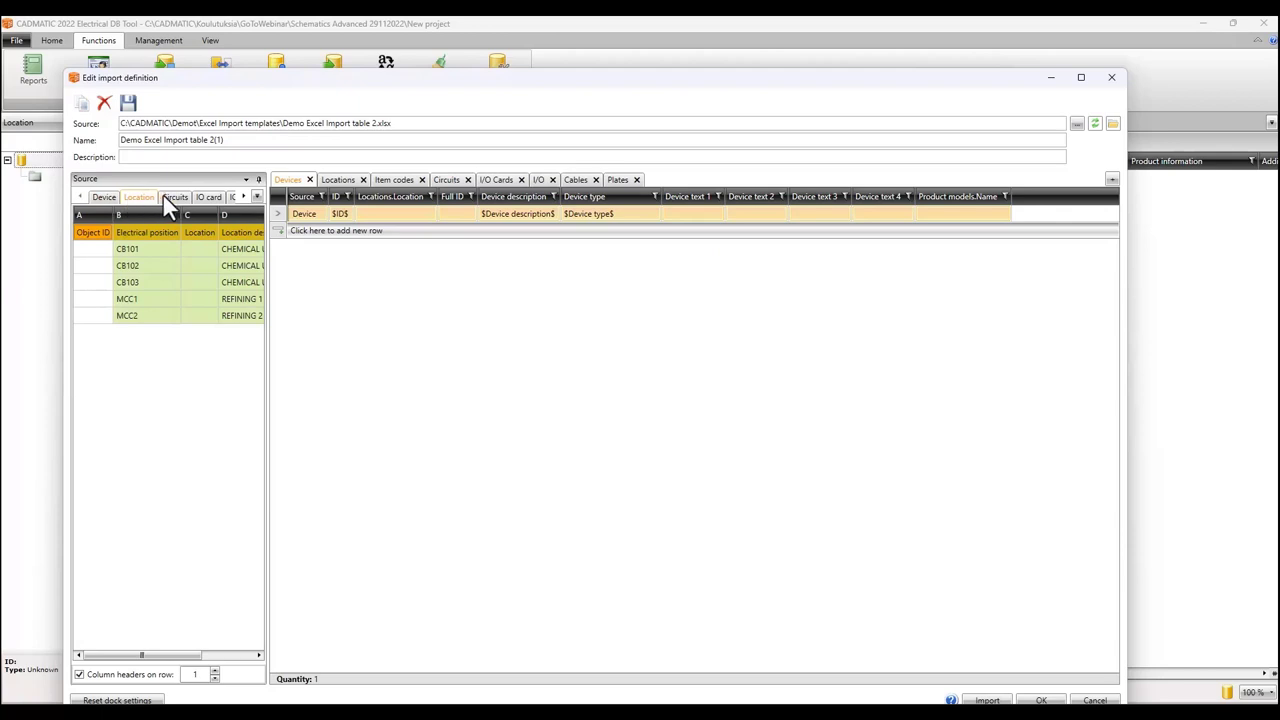
pyautogui.click(174, 197)
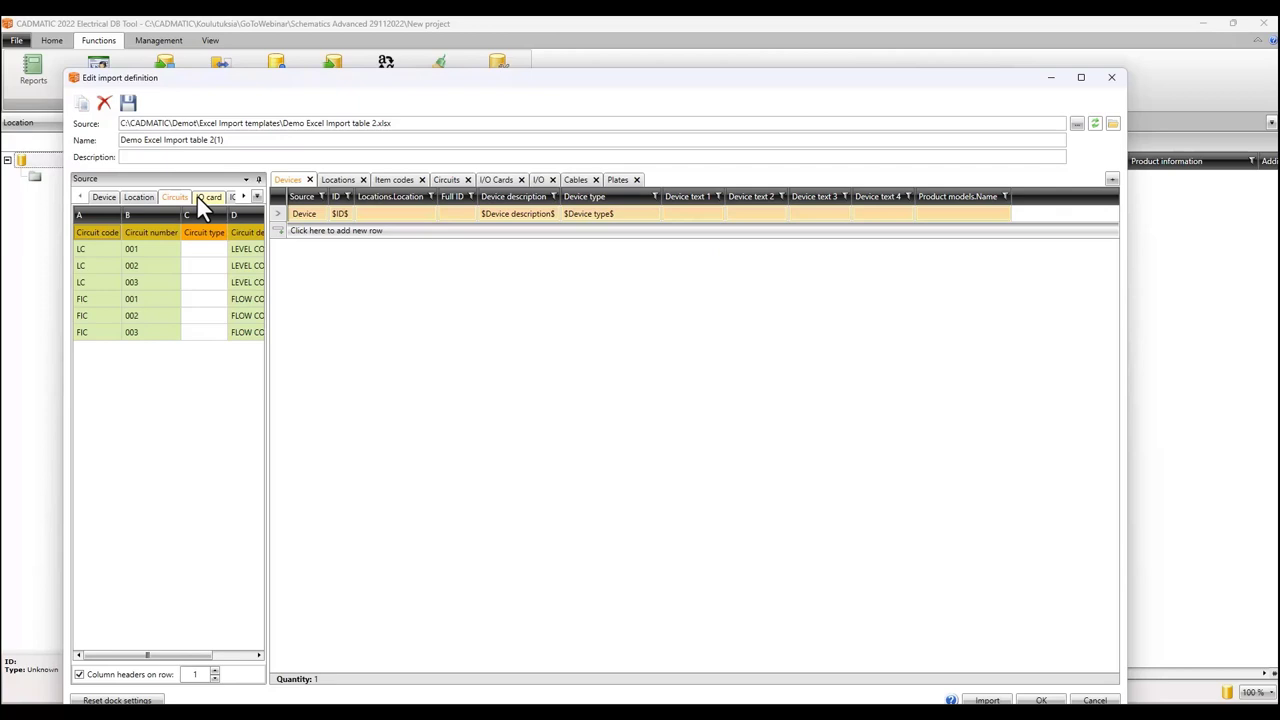
pyautogui.click(447, 180)
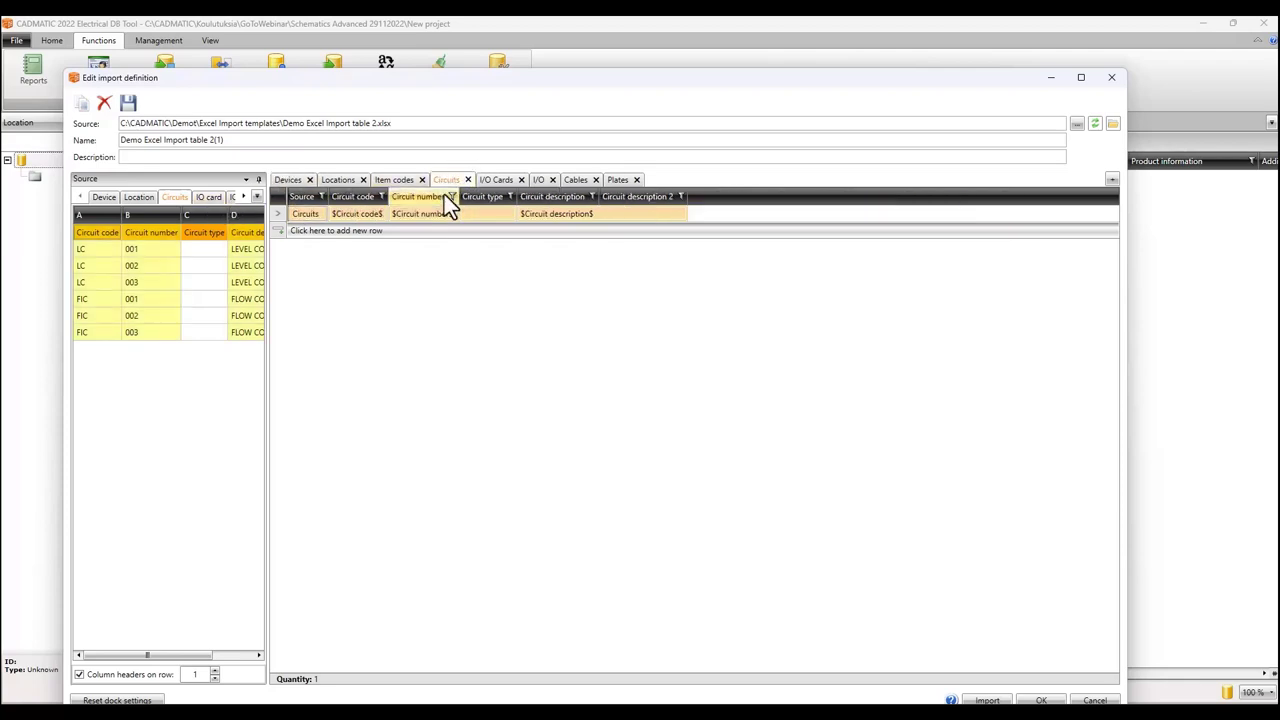
pyautogui.click(485, 190)
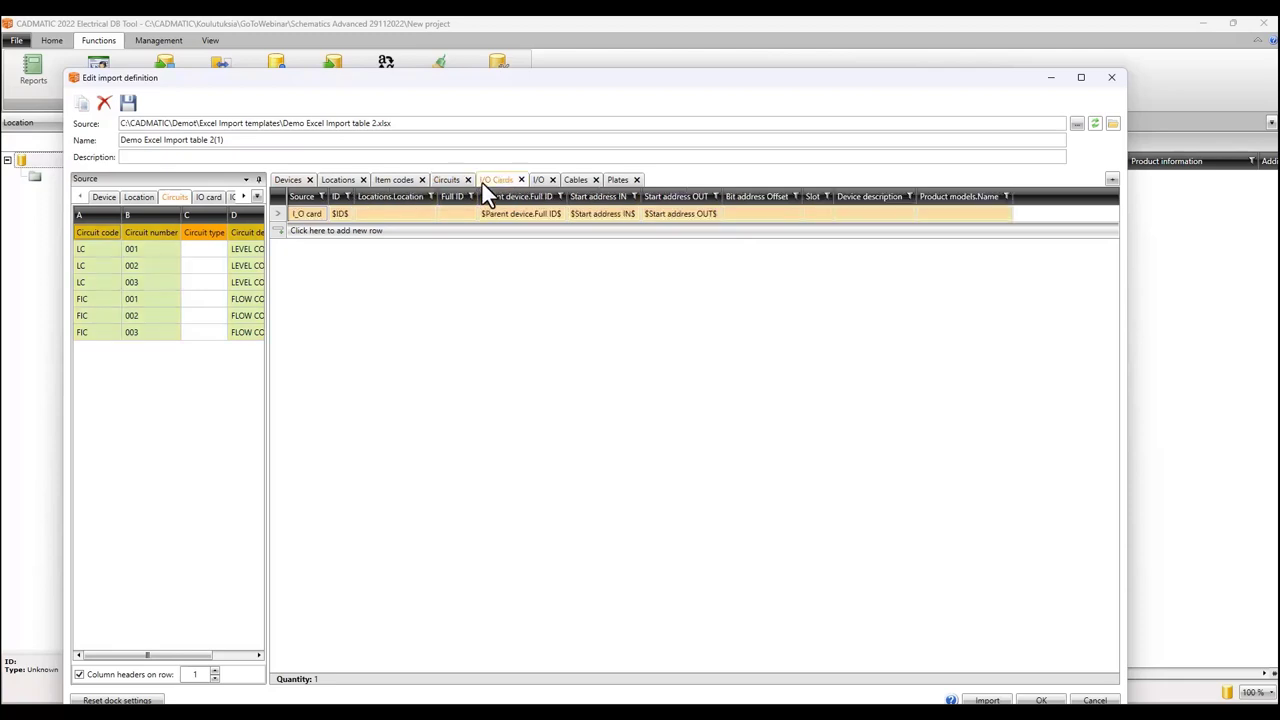
# Examine the import definition's I/O field mapping and the locations and circuits listed in the temporary import project.
pyautogui.click(537, 182)
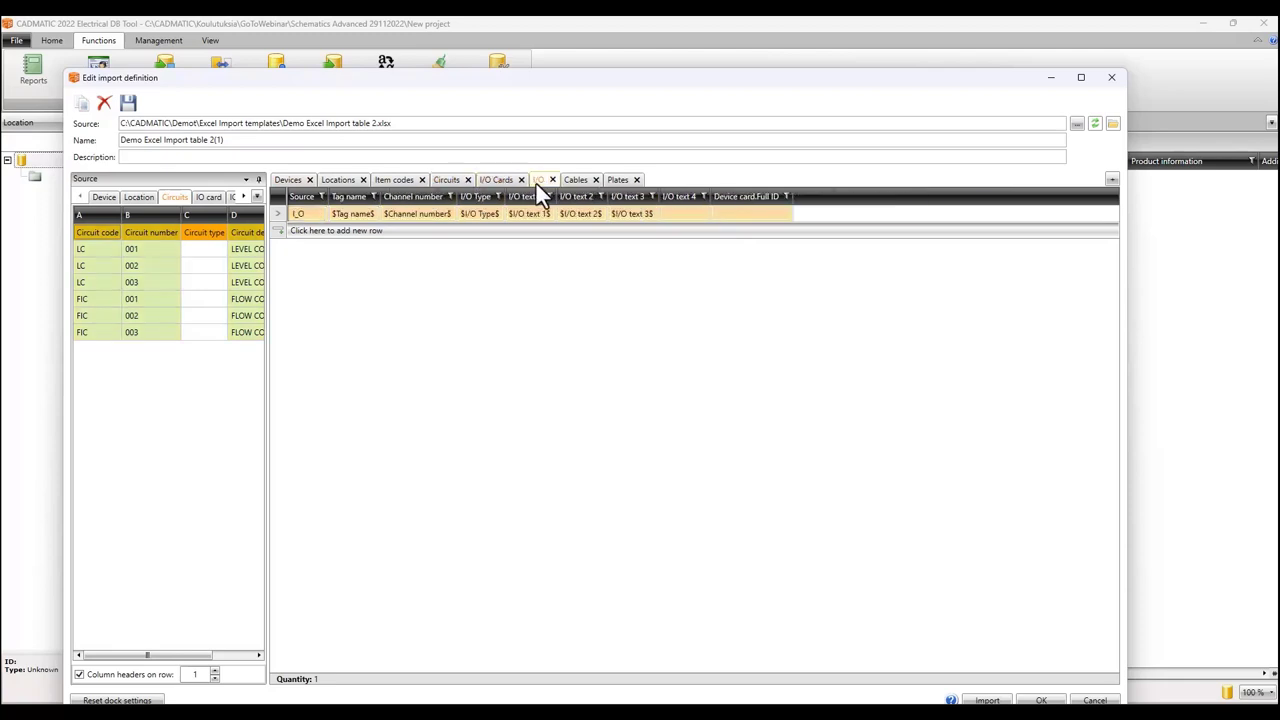
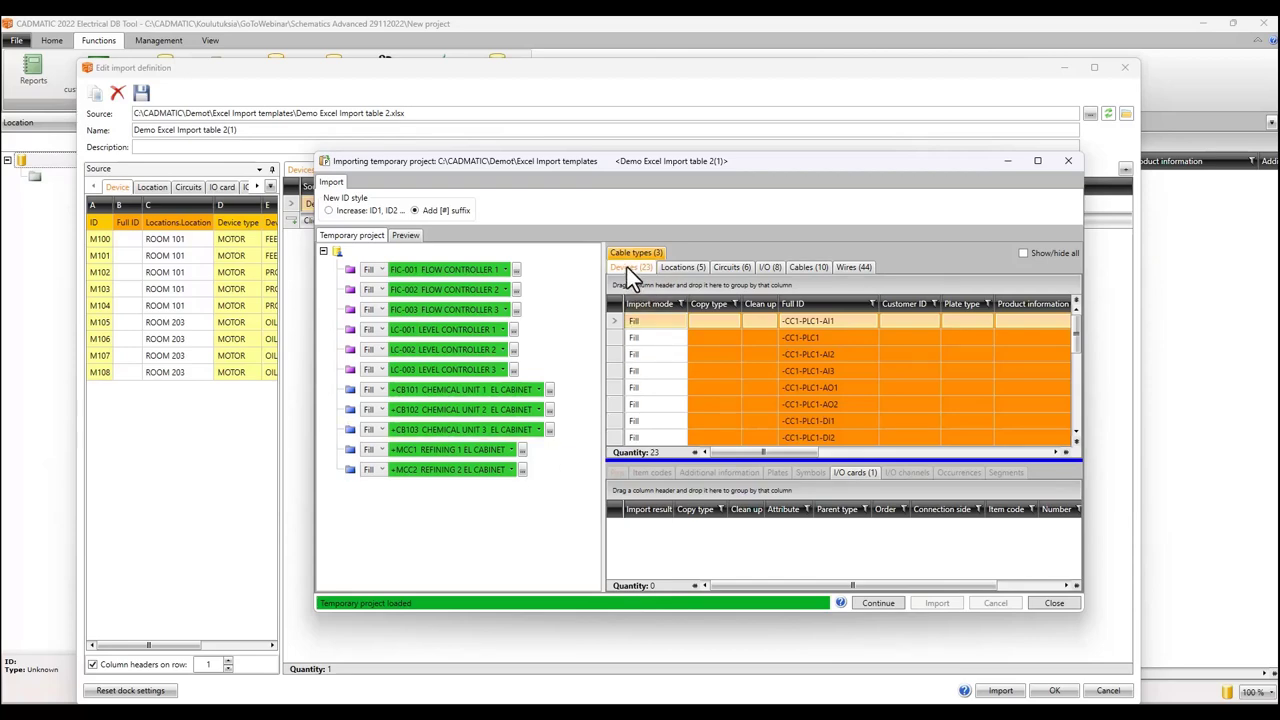
pyautogui.click(686, 266)
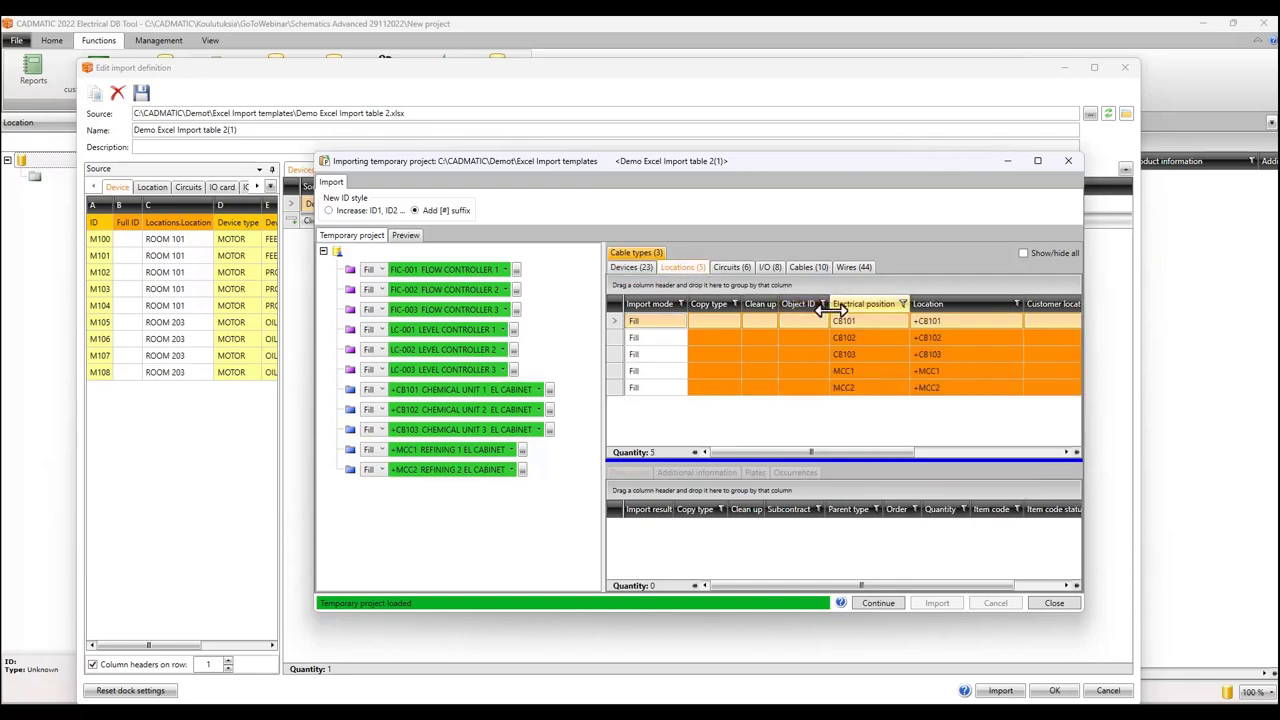
pyautogui.click(731, 268)
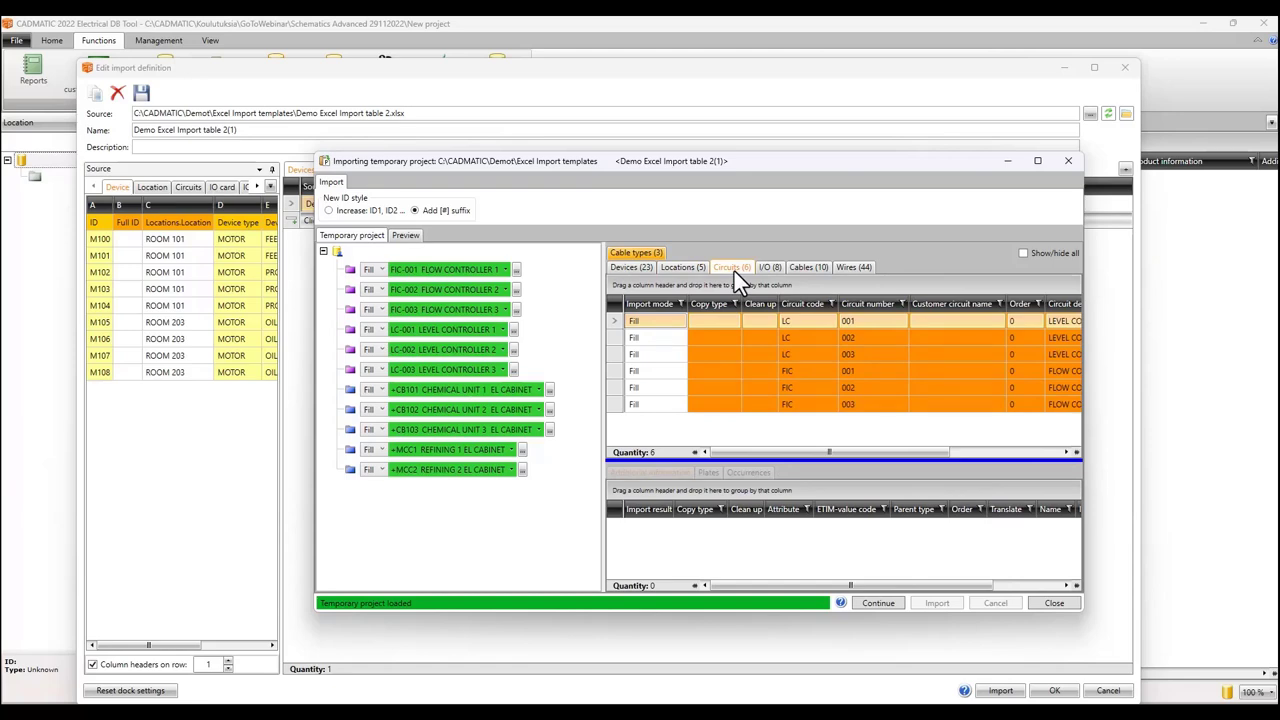
# Import the temporary project's data into the new project and close the import definition management.
pyautogui.click(877, 604)
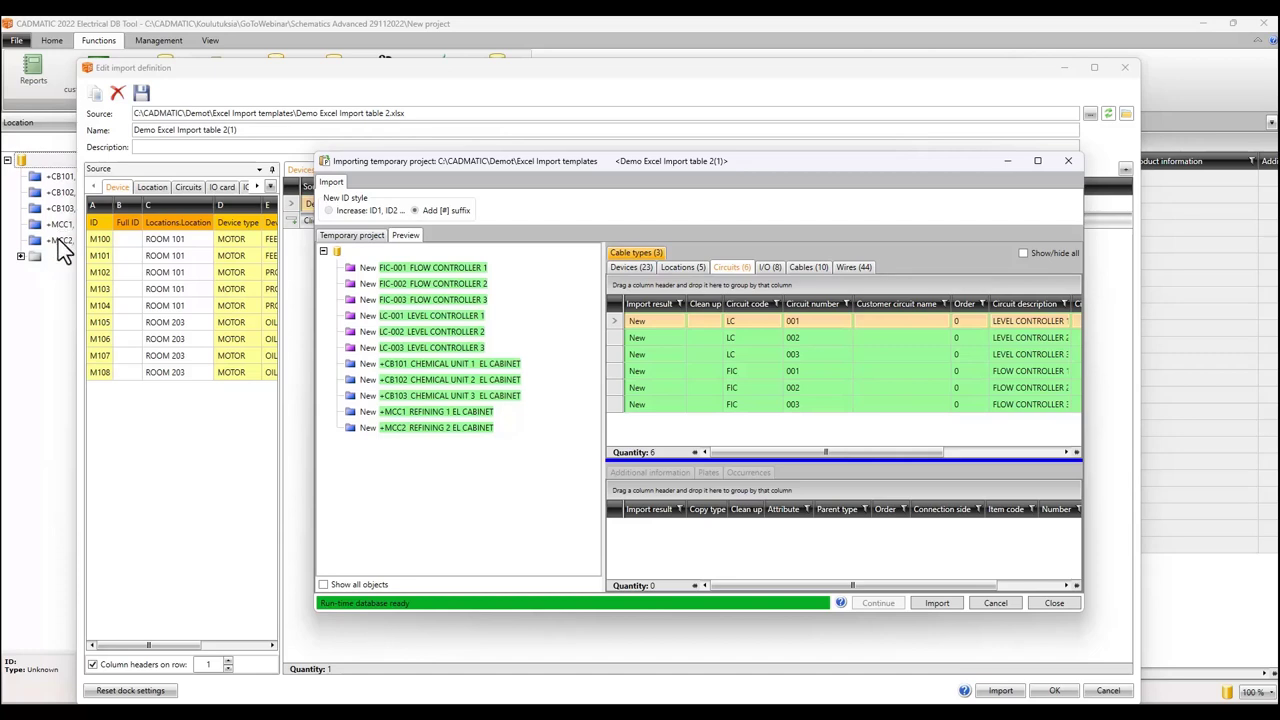
pyautogui.click(931, 605)
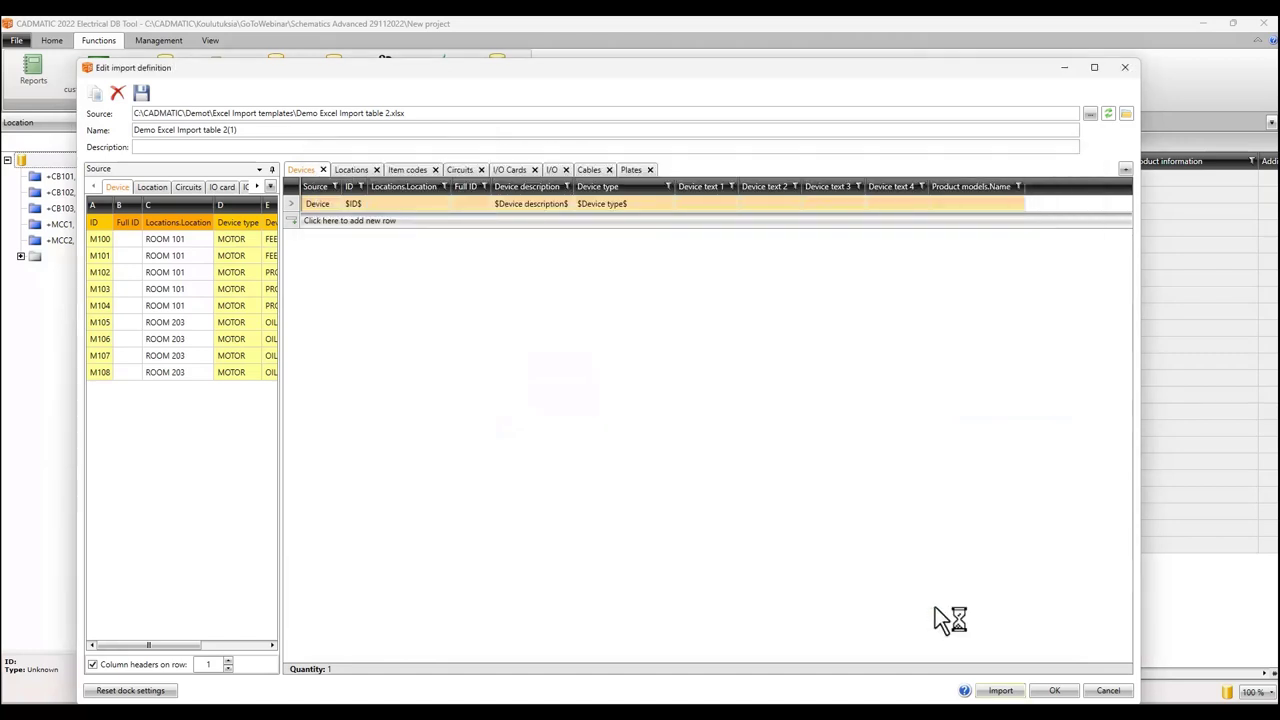
pyautogui.click(1054, 690)
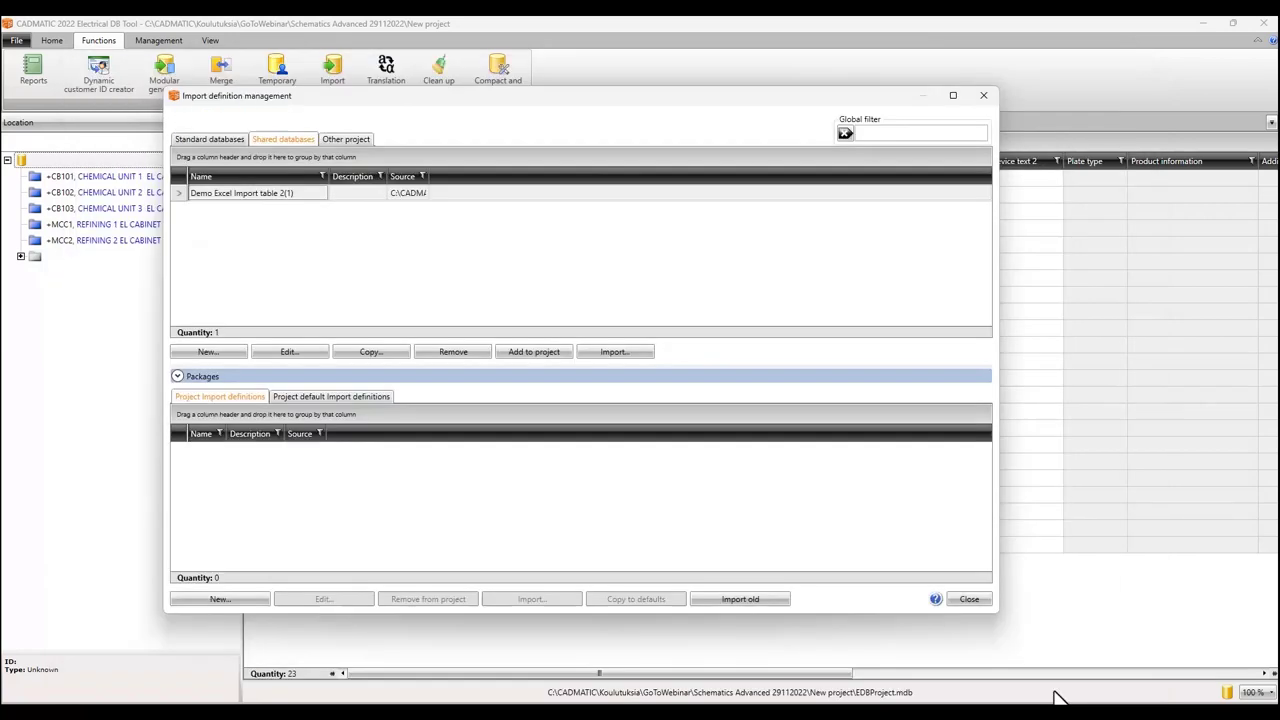
pyautogui.click(985, 605)
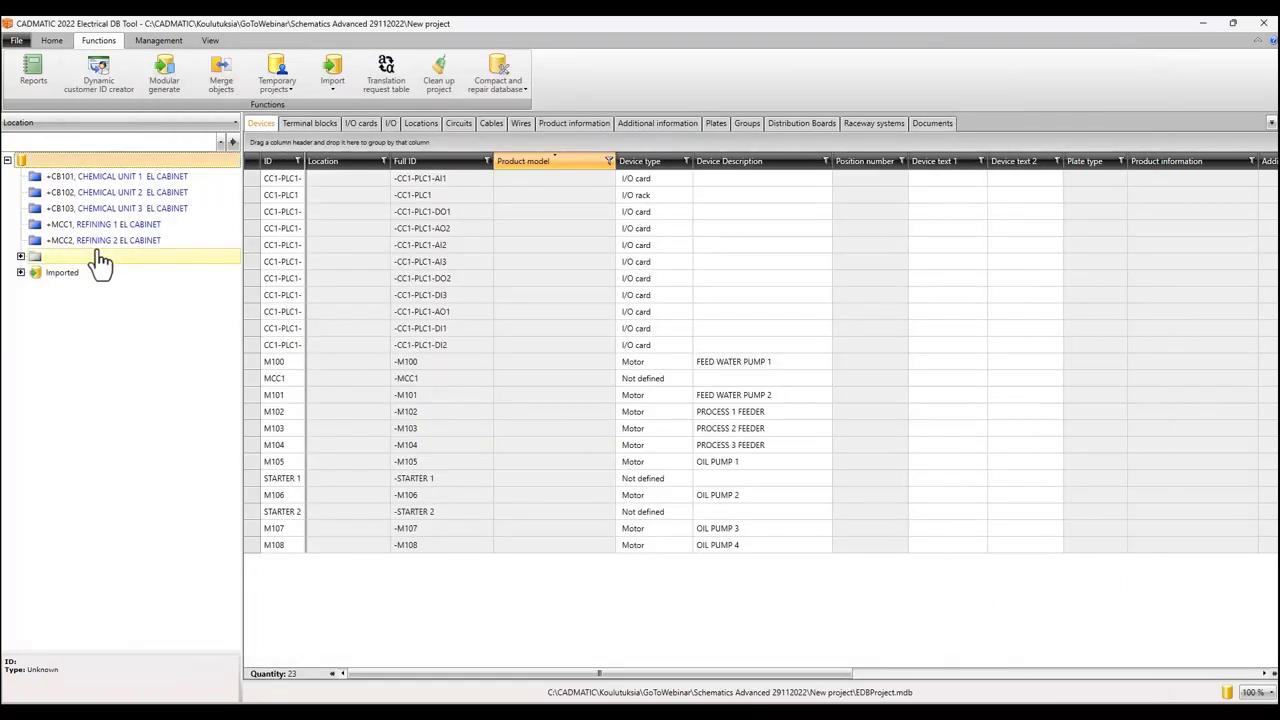
# Examine the imported I/O cards, I/O tags and circuits in the new project's tables.
pyautogui.click(64, 123)
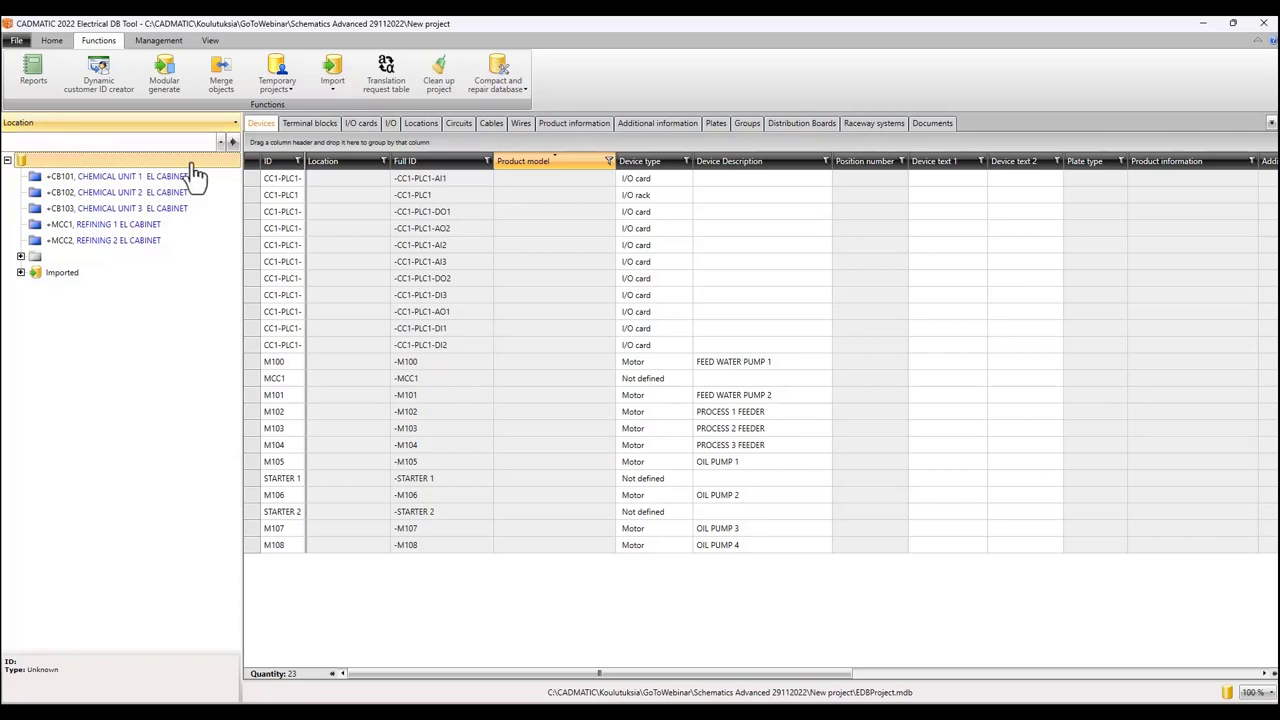
pyautogui.click(372, 123)
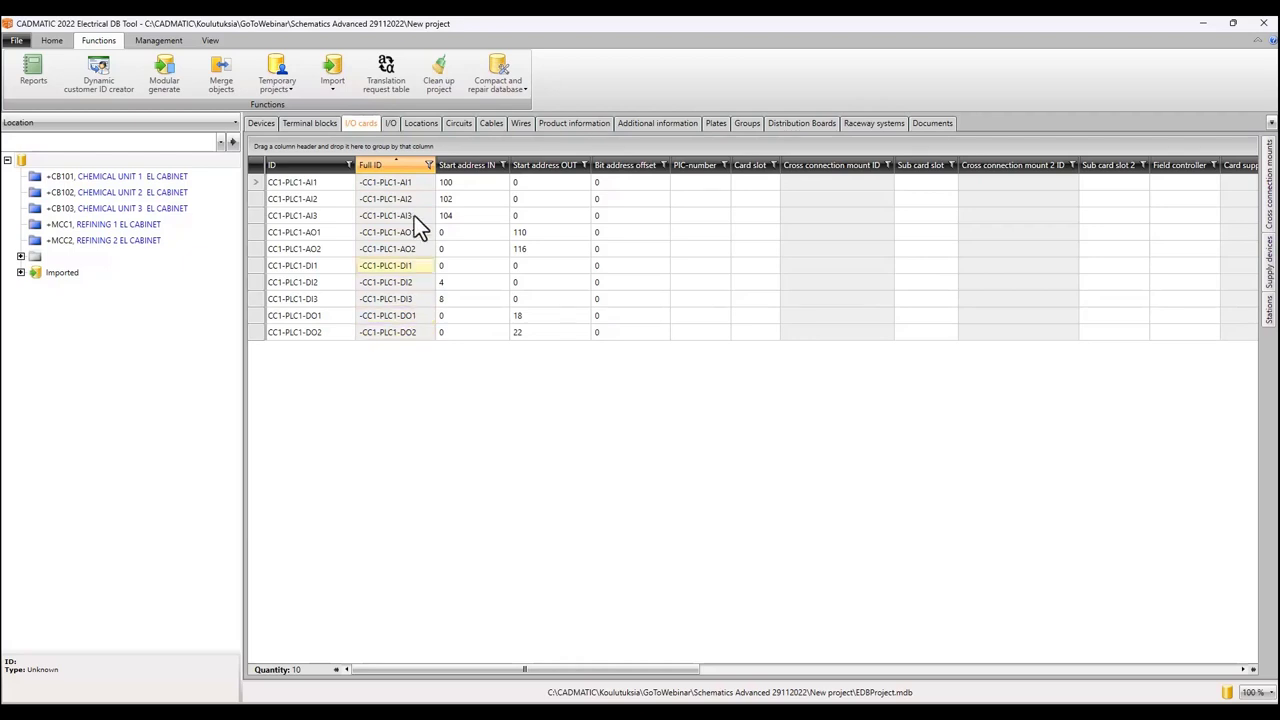
pyautogui.click(391, 126)
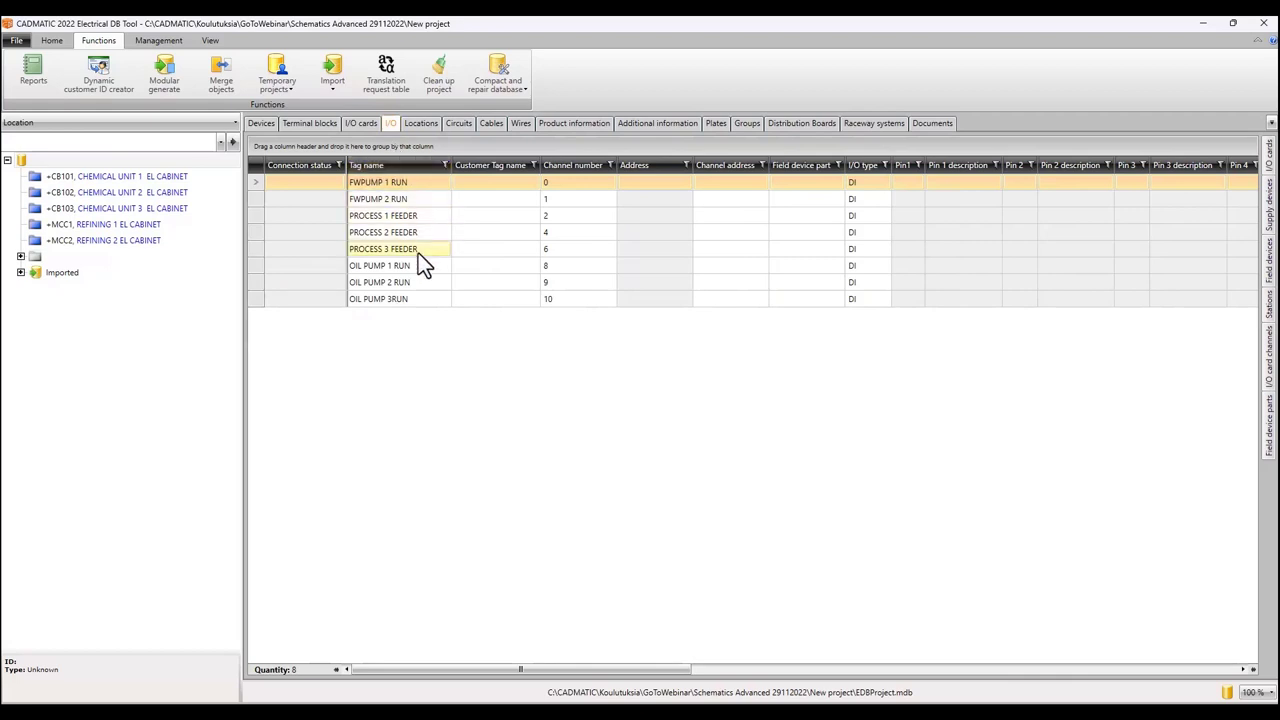
pyautogui.click(452, 126)
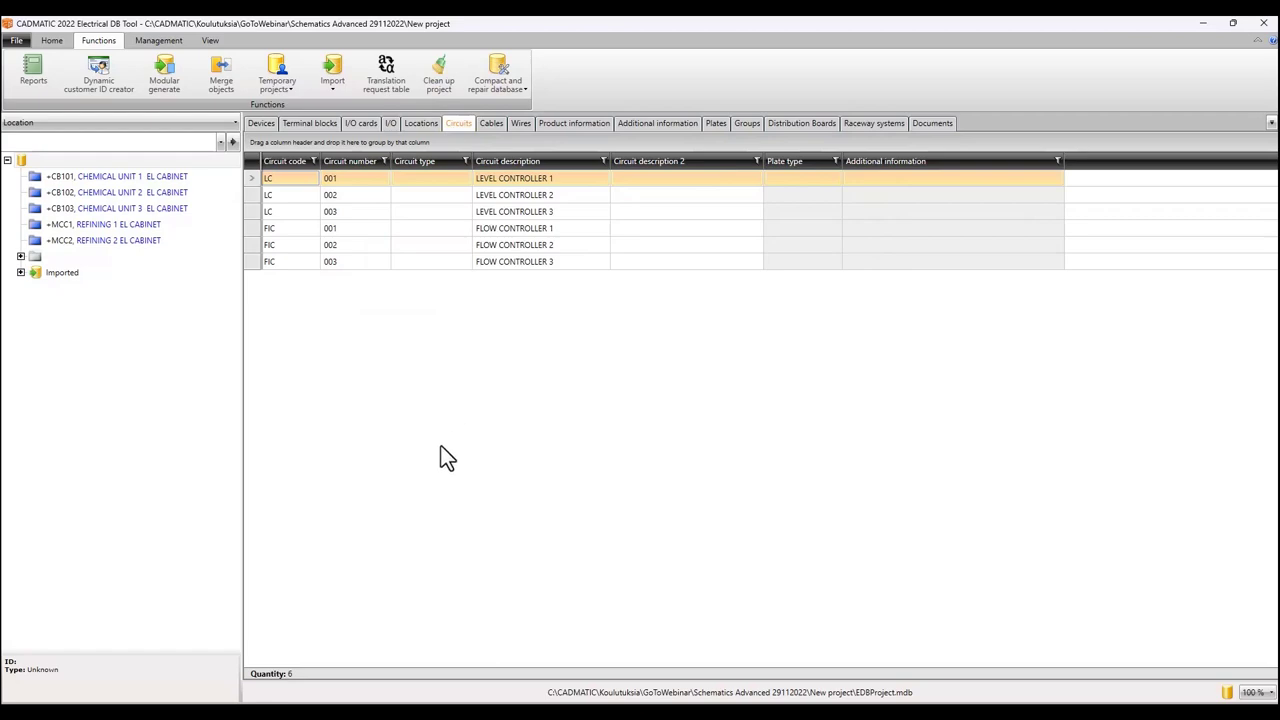
# In CADMATIC Electrical, stretch contactor K200's main contact symbol upward along its wires by 24.5 drawing units.
pyautogui.hotkey('alt', 'Tab')
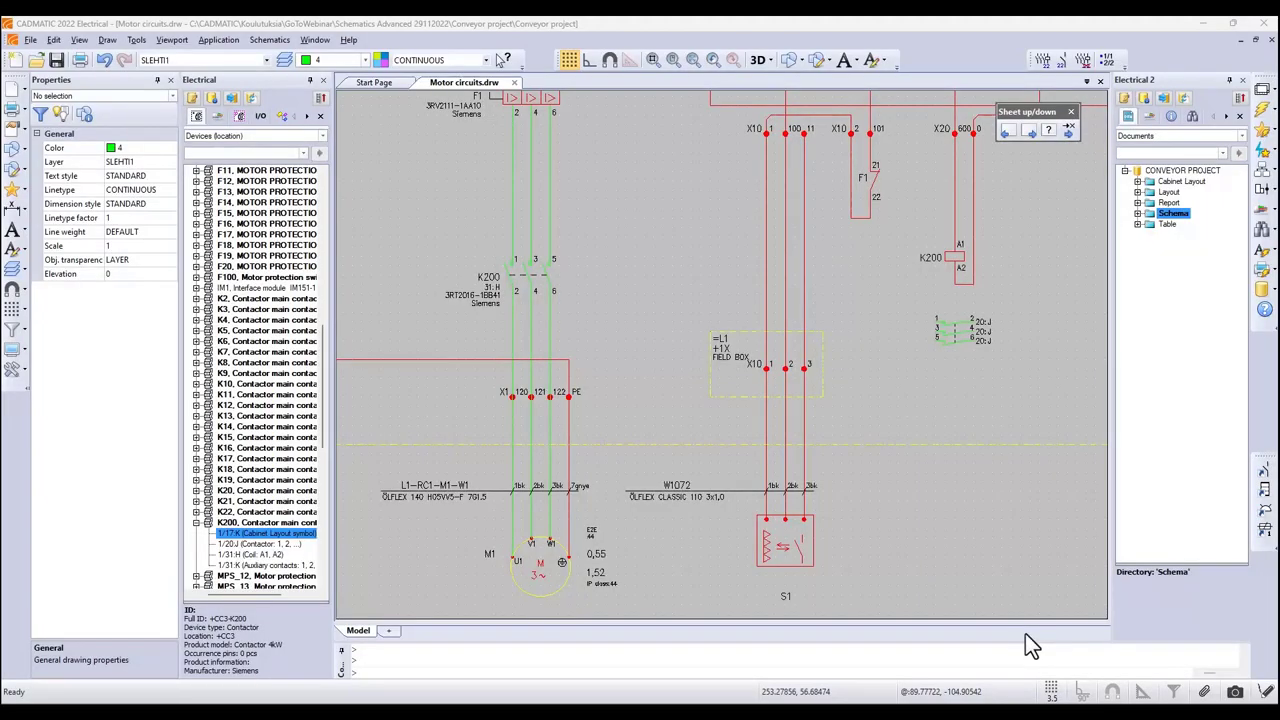
pyautogui.click(597, 432)
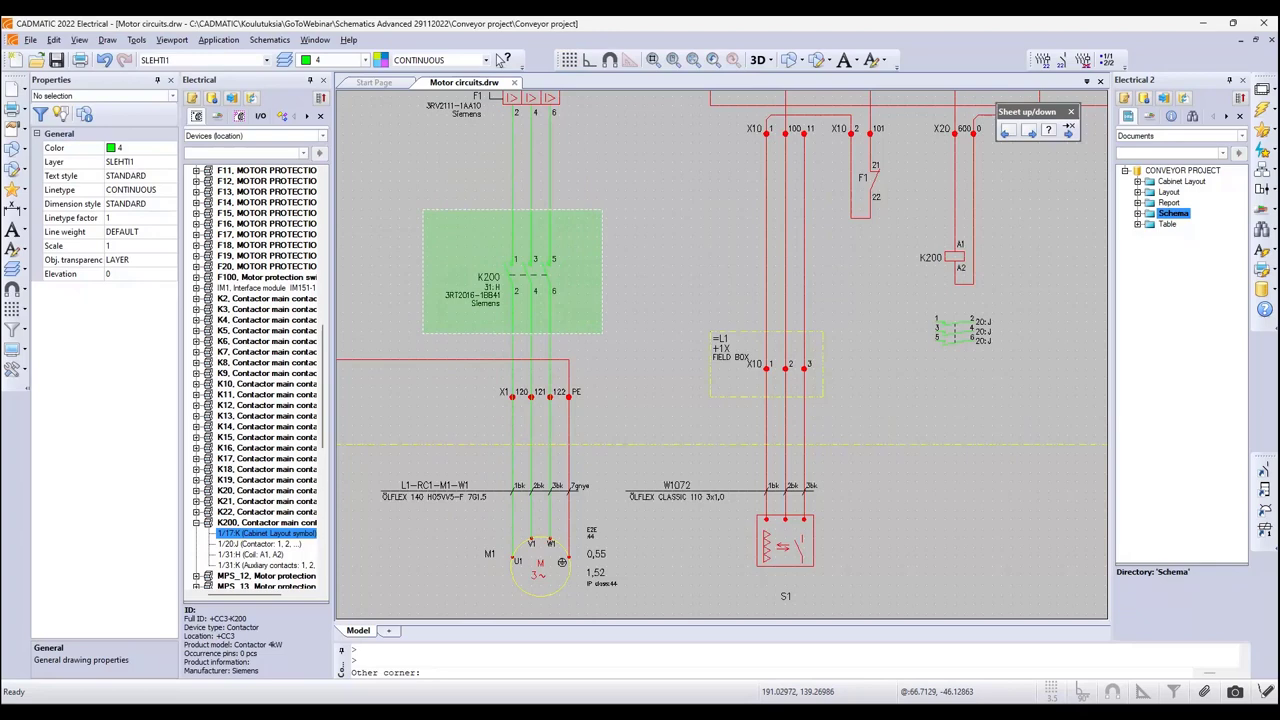
pyautogui.click(602, 332)
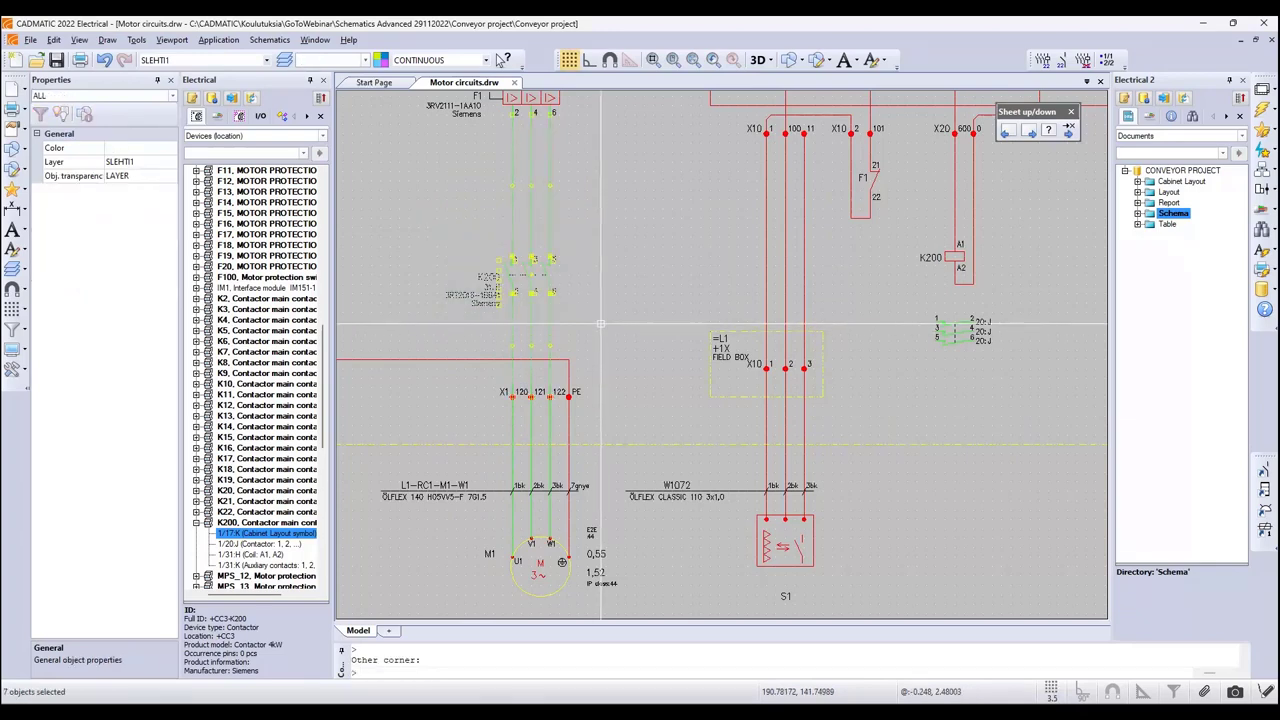
pyautogui.rightClick(601, 324)
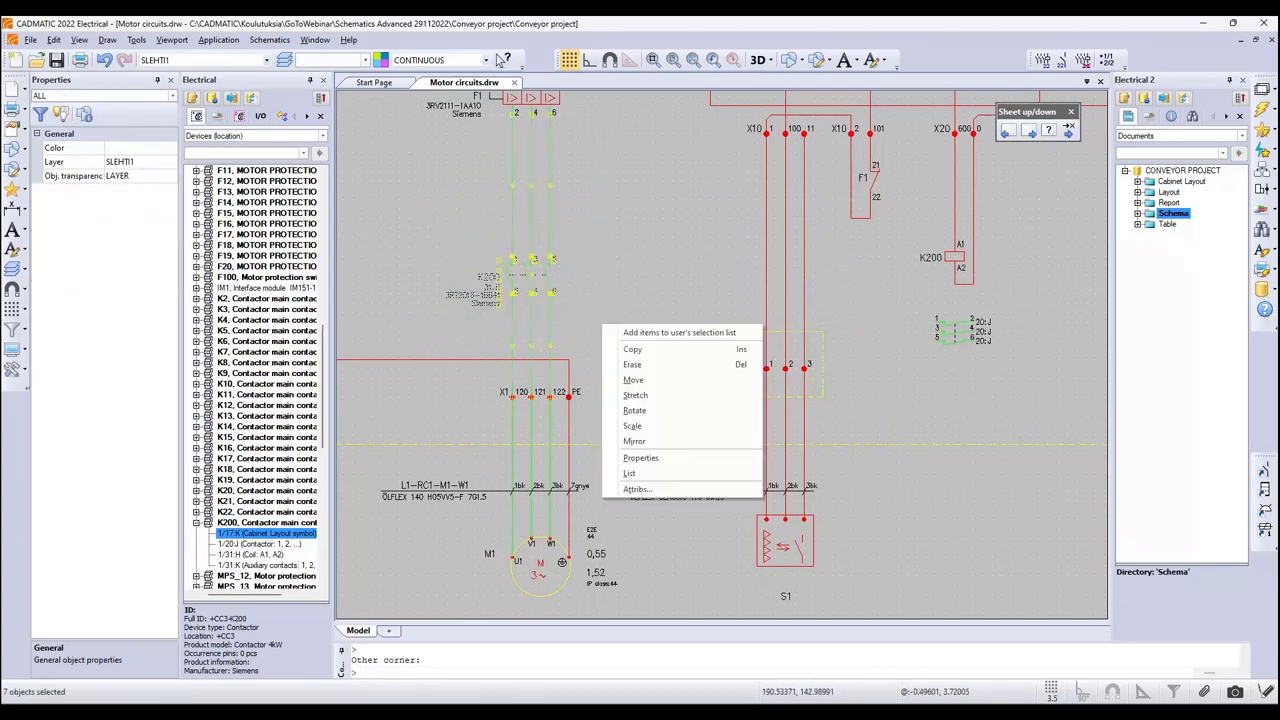
pyautogui.click(635, 397)
pyautogui.click(531, 267)
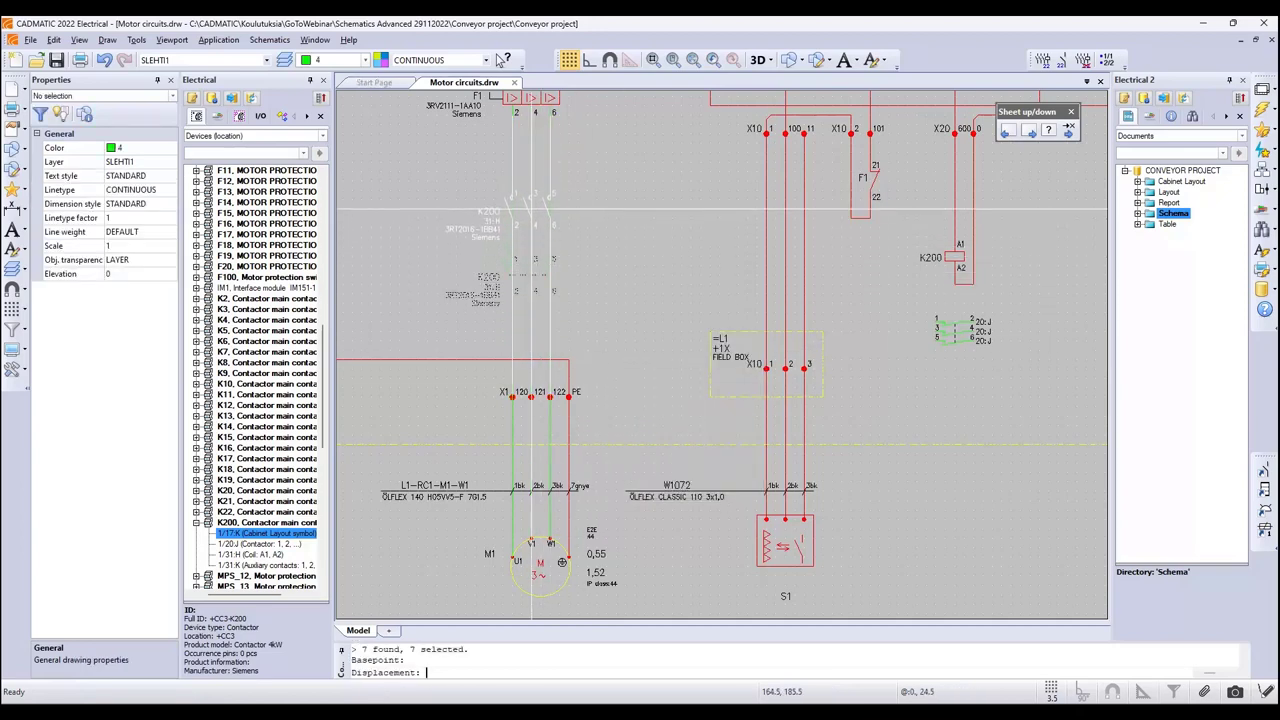
pyautogui.click(531, 208)
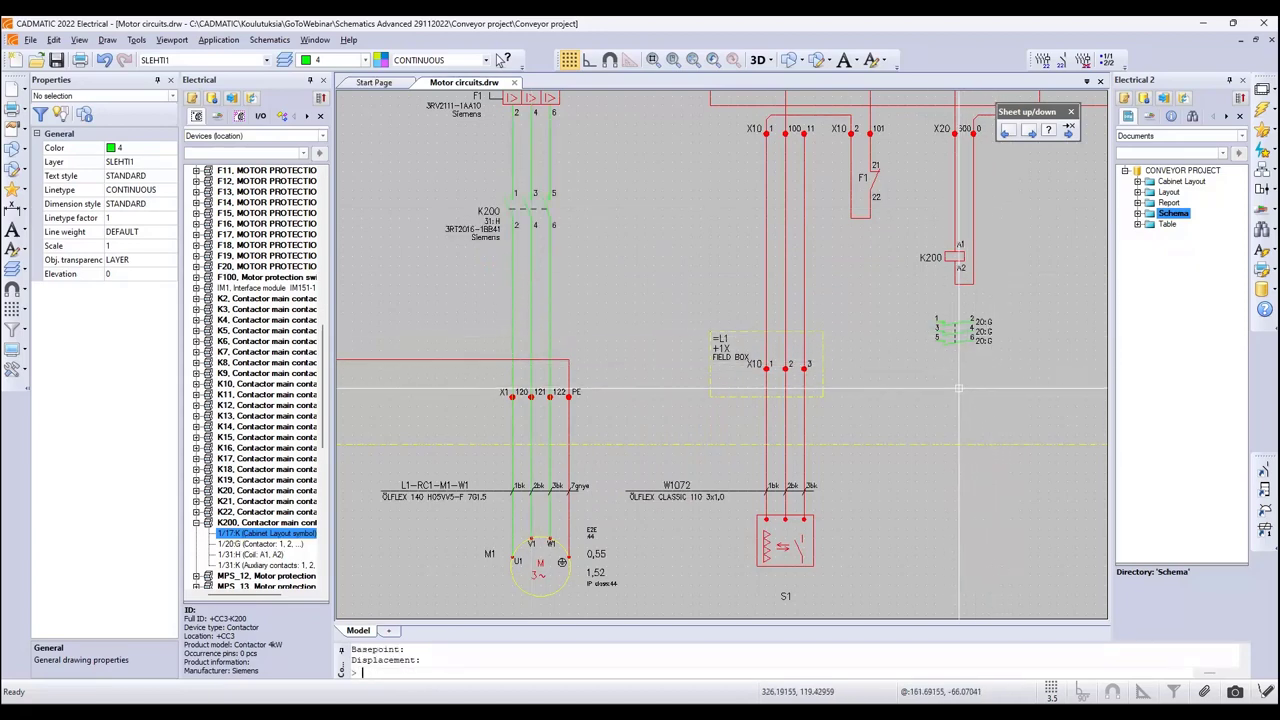
# Change the ID of contactor K200 to K230 in its device properties.
pyautogui.doubleClick(510, 212)
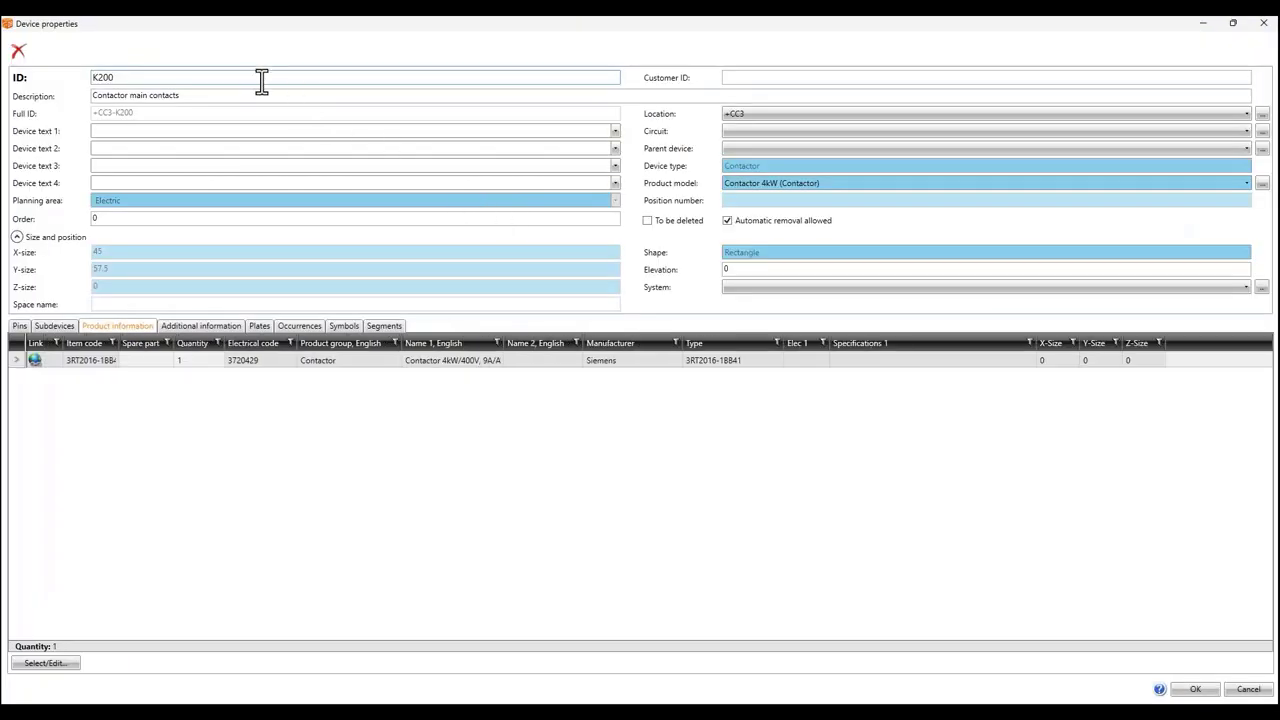
pyautogui.press('BackSpace')
pyautogui.press('BackSpace')
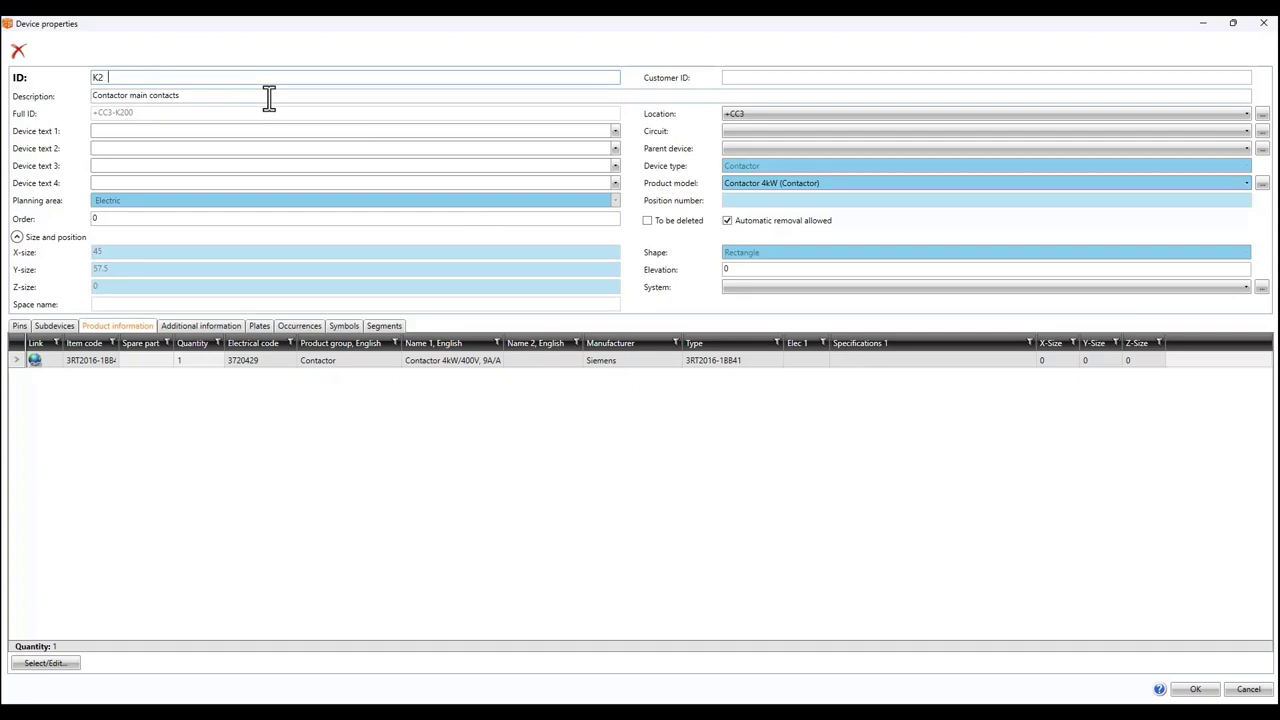
pyautogui.write('30')
pyautogui.click(1193, 689)
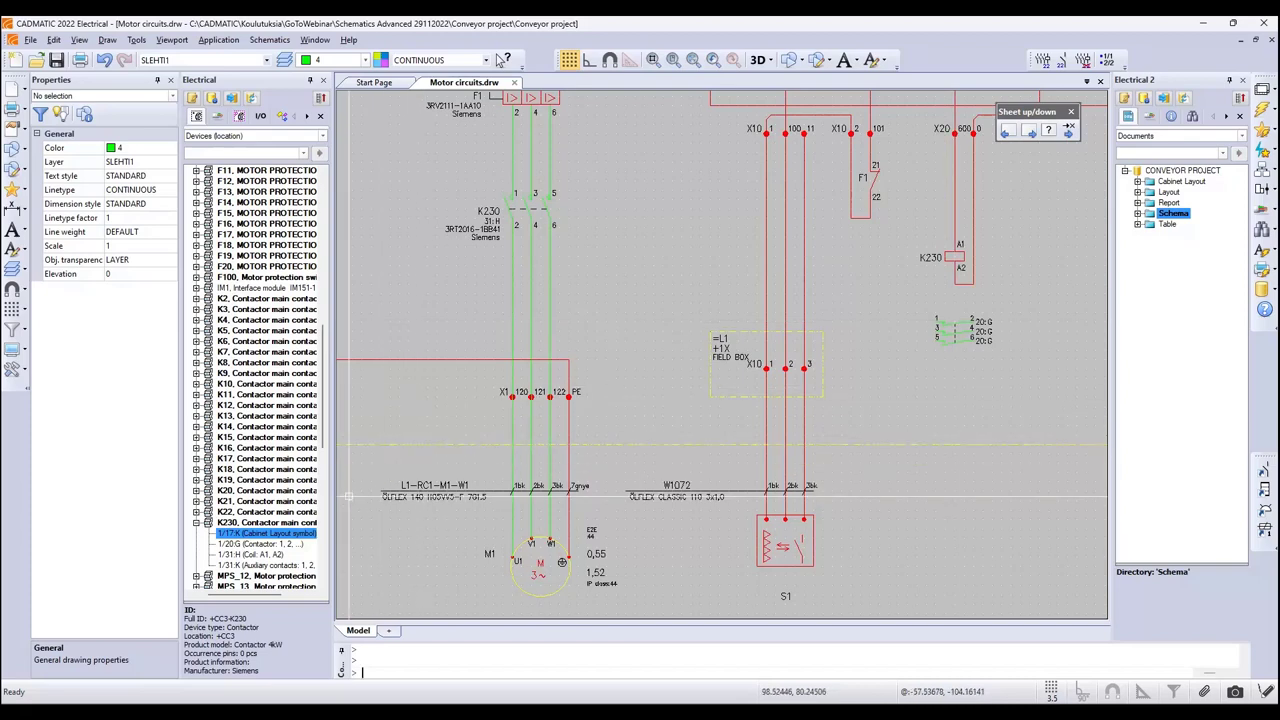
# Show contactor K230's cabinet layout symbol, occurrence 1/17:K, from its drawing.
pyautogui.rightClick(300, 537)
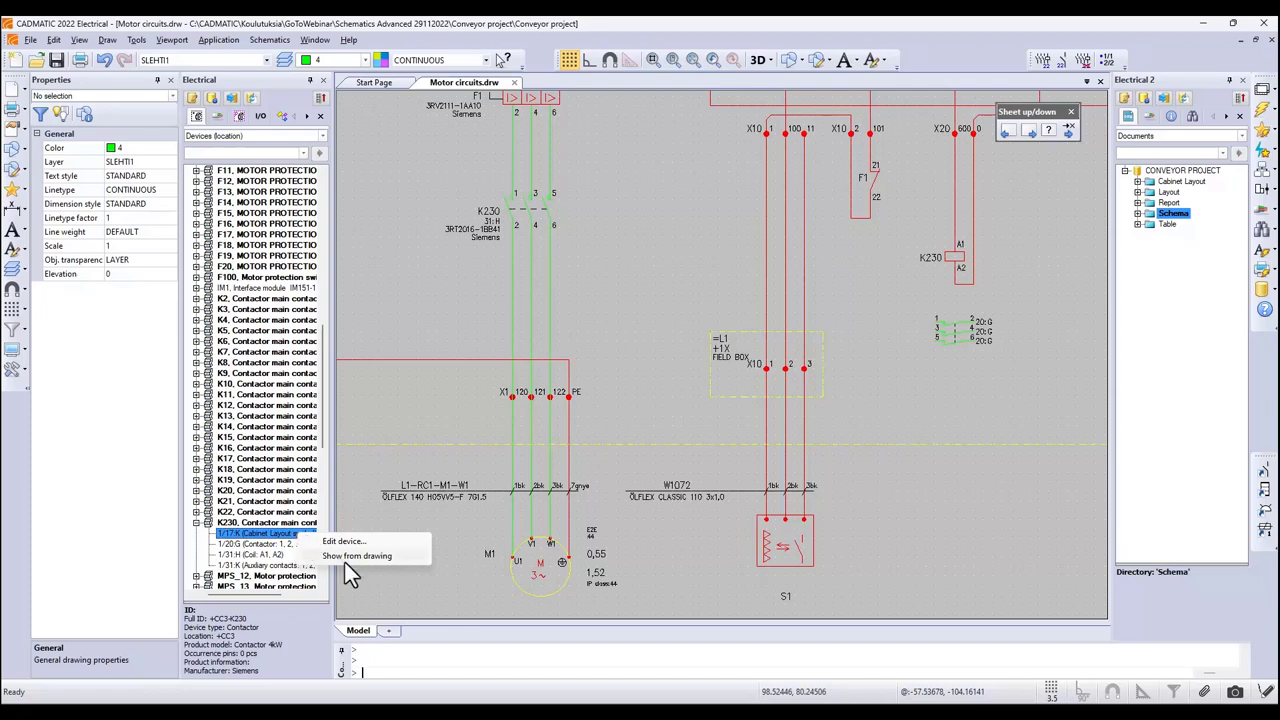
pyautogui.click(349, 558)
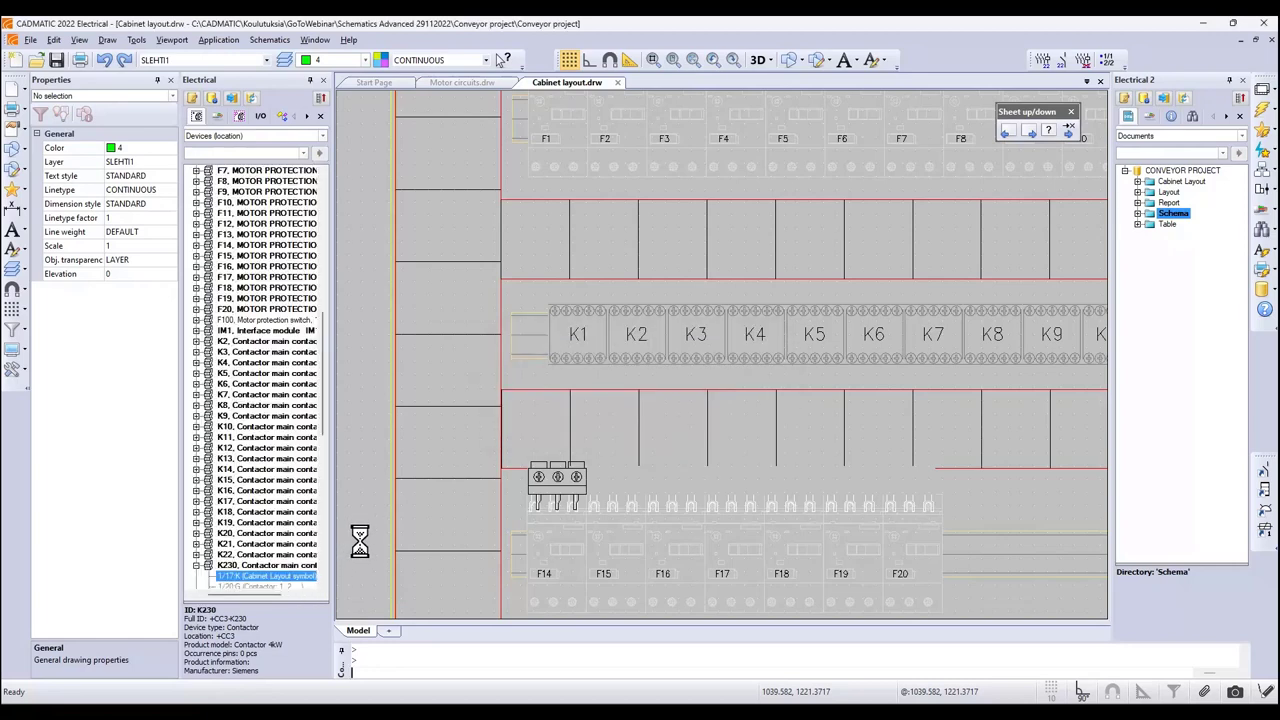
pyautogui.moveTo(557, 362)
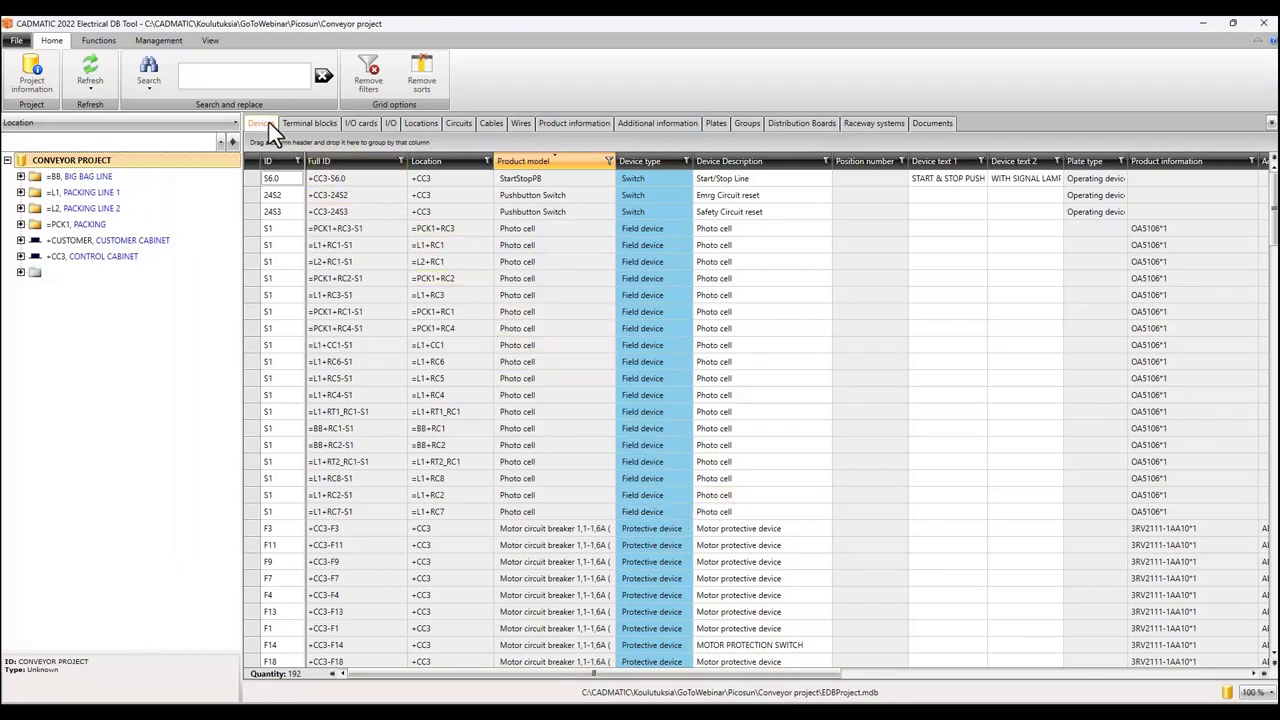
# In the Electrical DB Tool, examine the conveyor project's terminal blocks, I/O cards, I/O and locations tables.
pyautogui.click(296, 128)
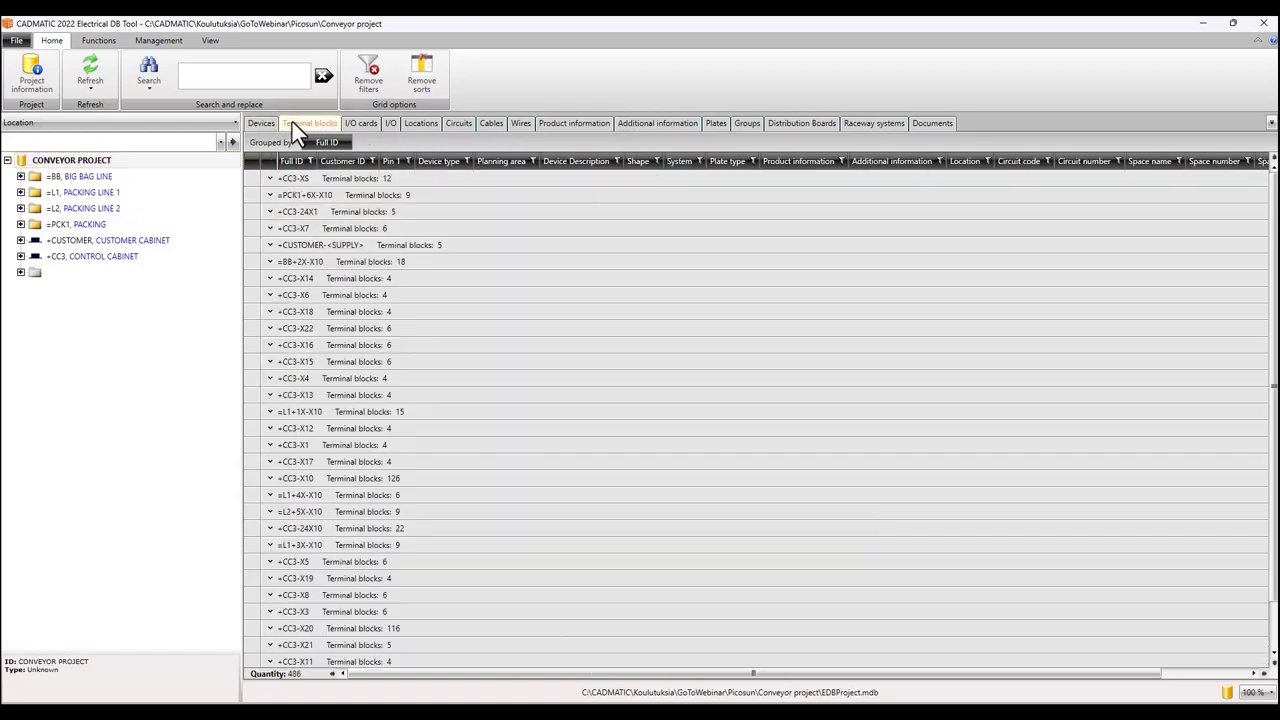
pyautogui.click(355, 128)
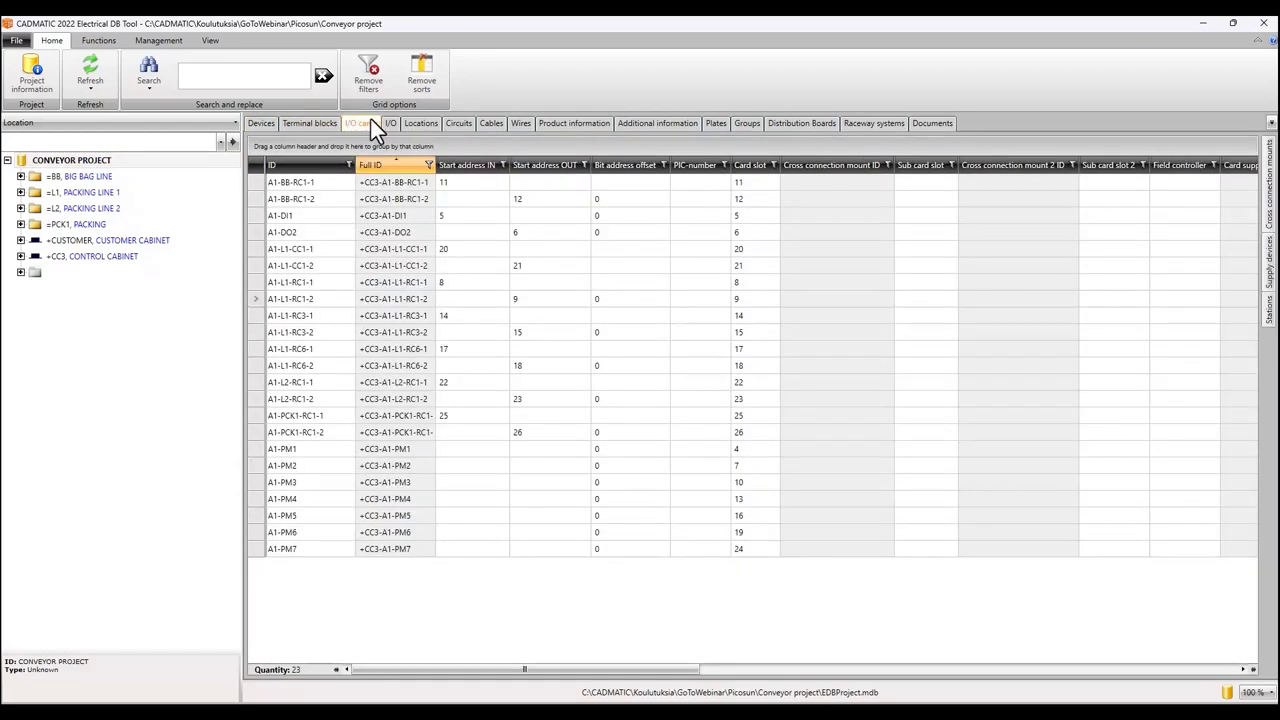
pyautogui.click(391, 122)
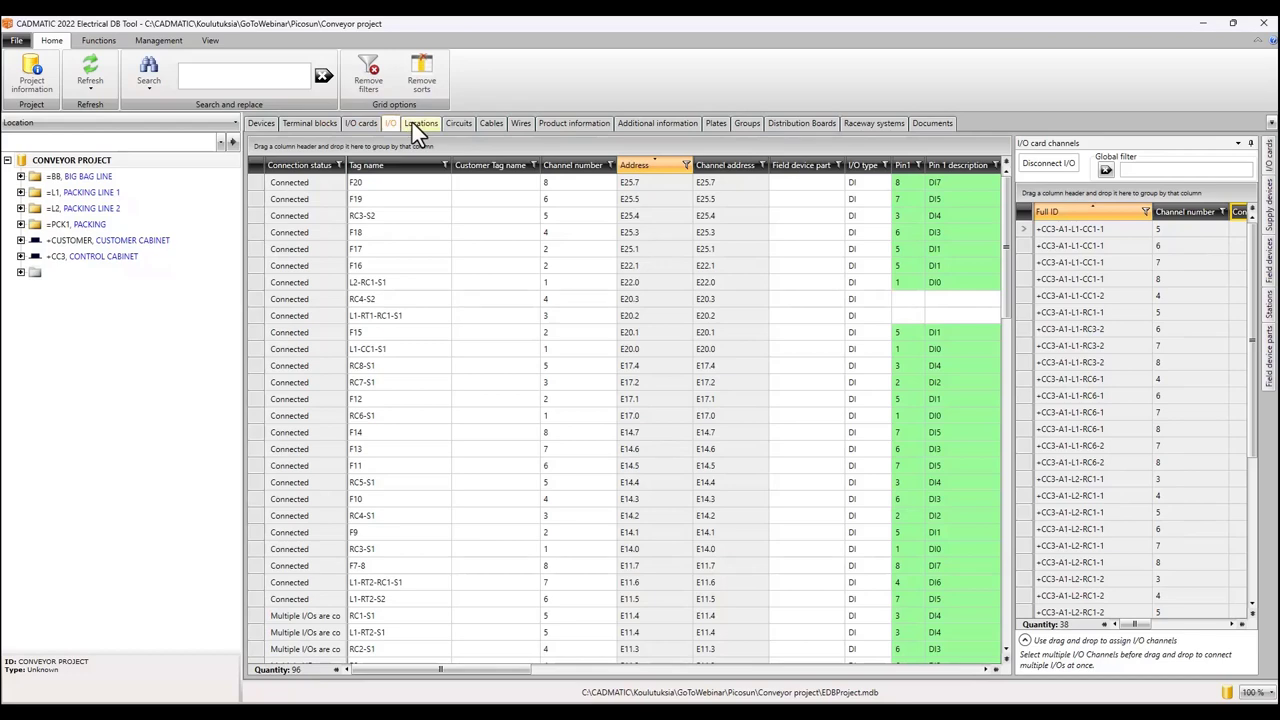
pyautogui.click(415, 125)
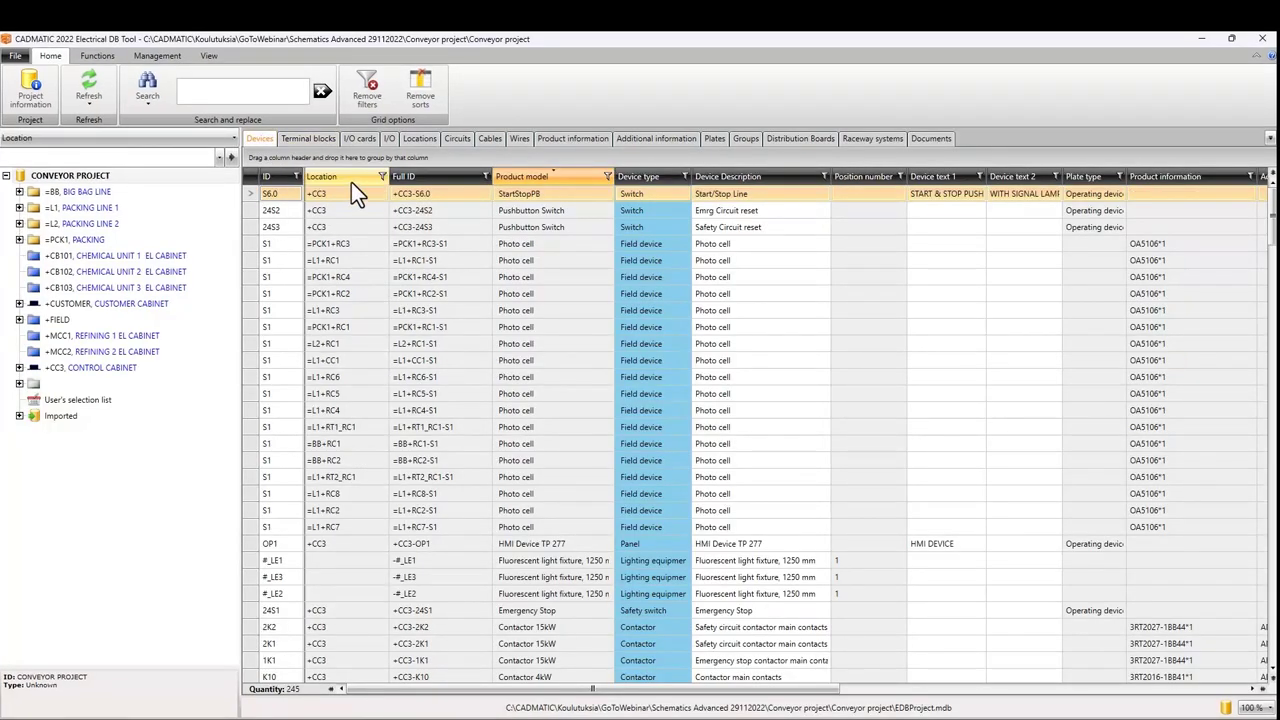
# Group the device list by location to view the devices at =L1+RC2, and clear the grouping.
pyautogui.moveTo(352, 179)
pyautogui.mouseDown()
pyautogui.moveTo(311, 166)
pyautogui.moveTo(334, 181)
pyautogui.mouseUp()
pyautogui.moveTo(334, 178); pyautogui.dragTo(309, 157)
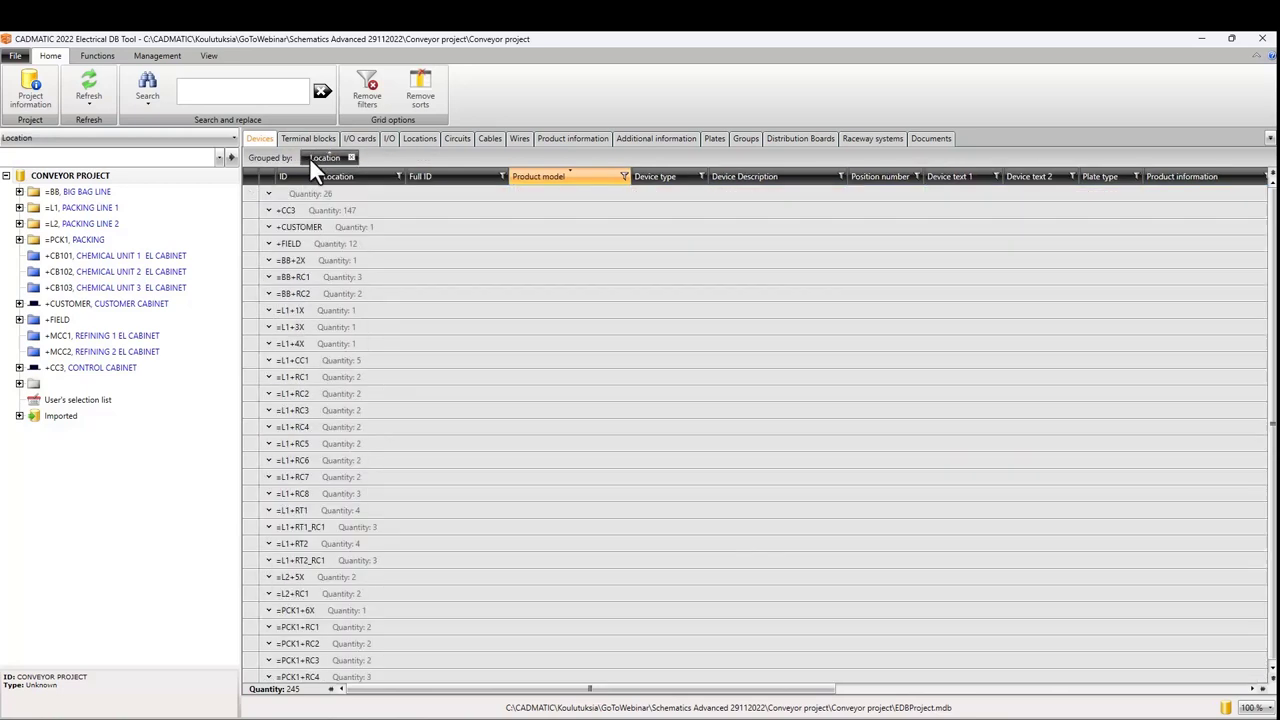
pyautogui.click(268, 393)
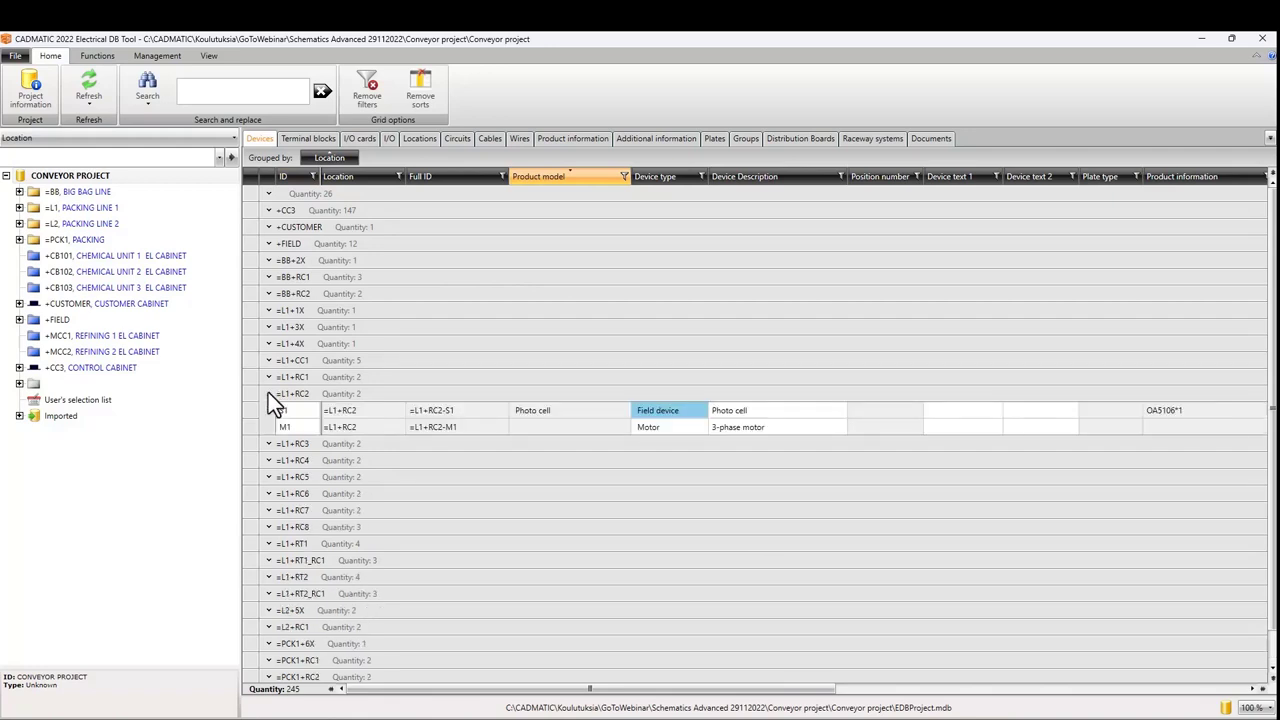
pyautogui.click(268, 393)
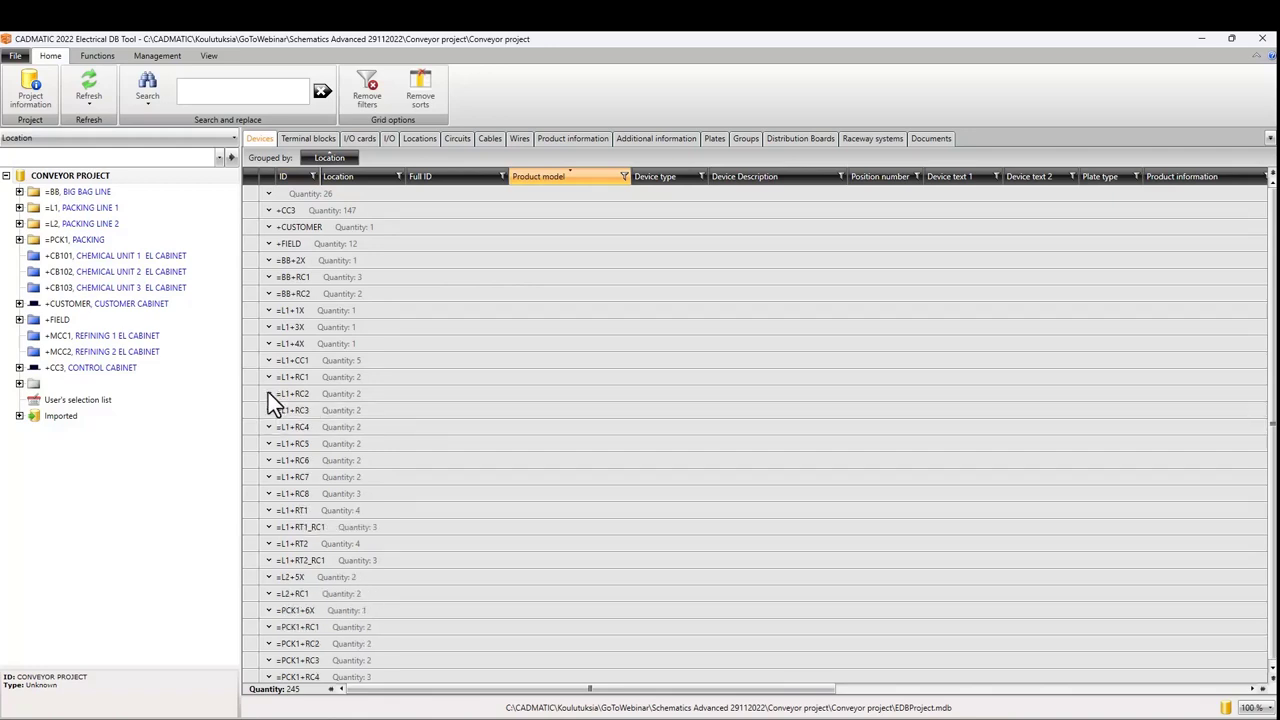
pyautogui.click(352, 158)
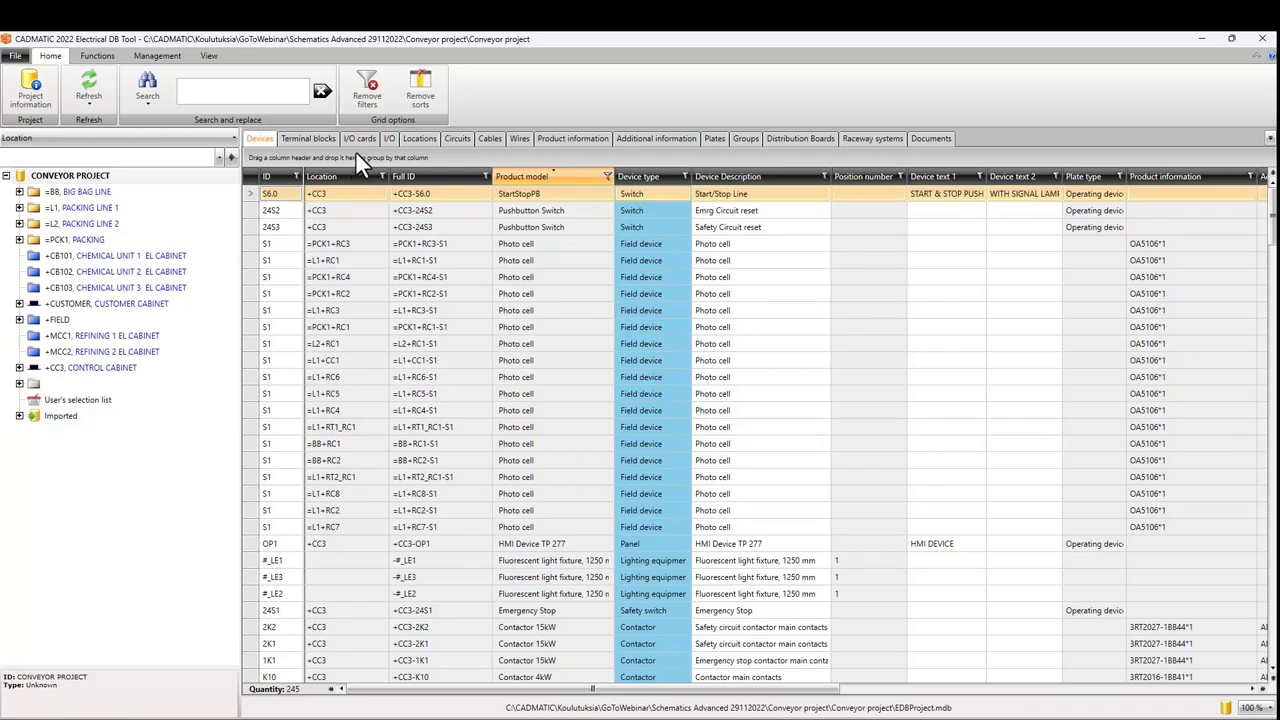
# Move the Location column of the devices table behind Full ID, and review the columns available for display without changing the selection.
pyautogui.moveTo(417, 174)
pyautogui.mouseDown()
pyautogui.moveTo(331, 176)
pyautogui.moveTo(424, 176)
pyautogui.mouseUp()
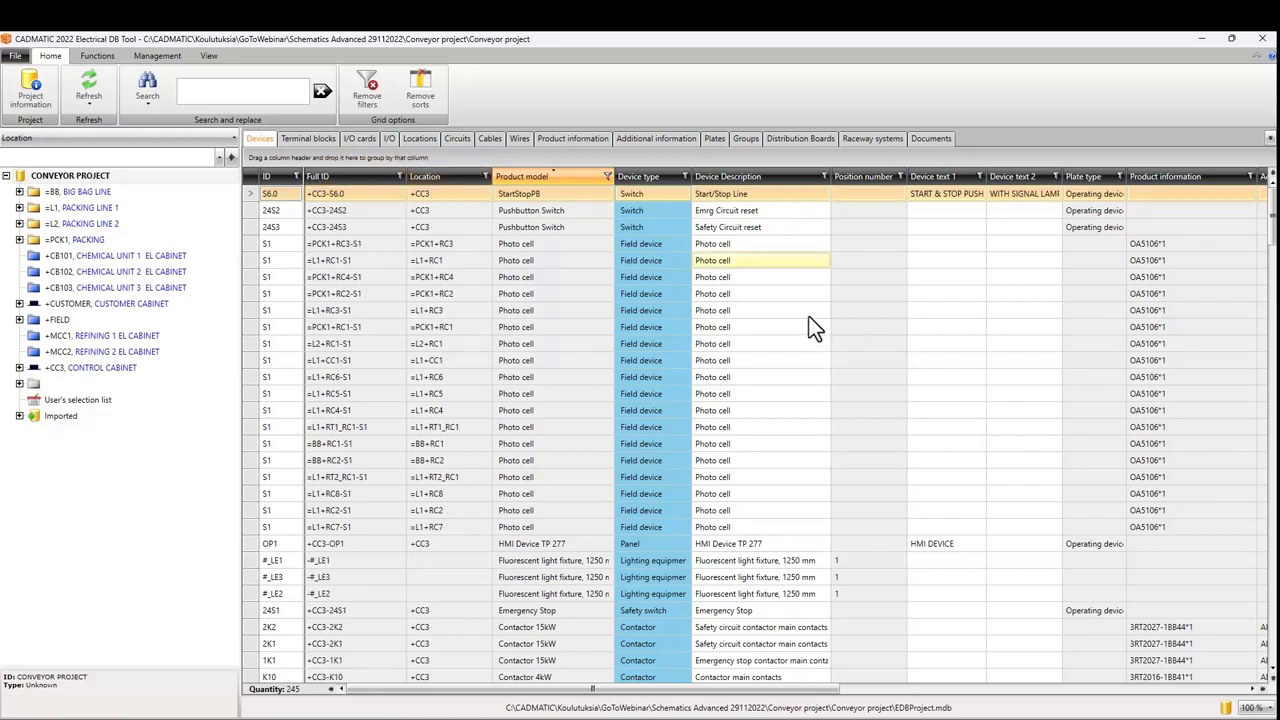
pyautogui.rightClick(765, 173)
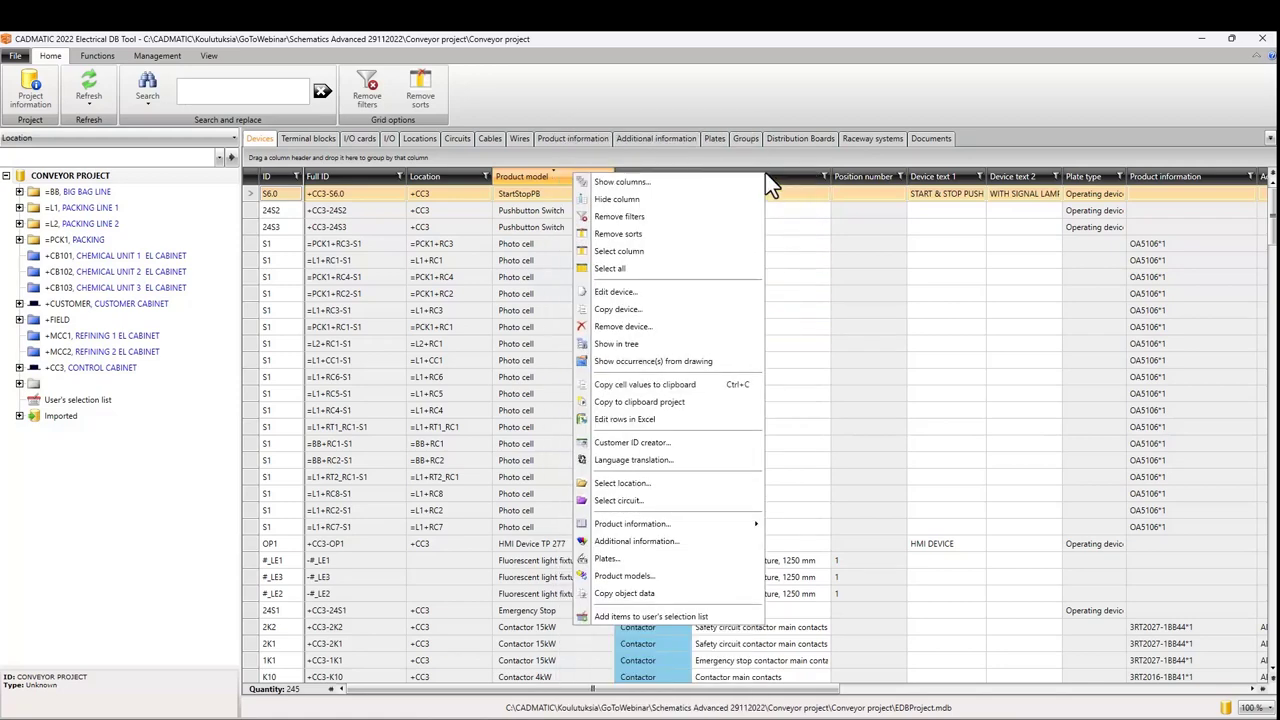
pyautogui.click(709, 187)
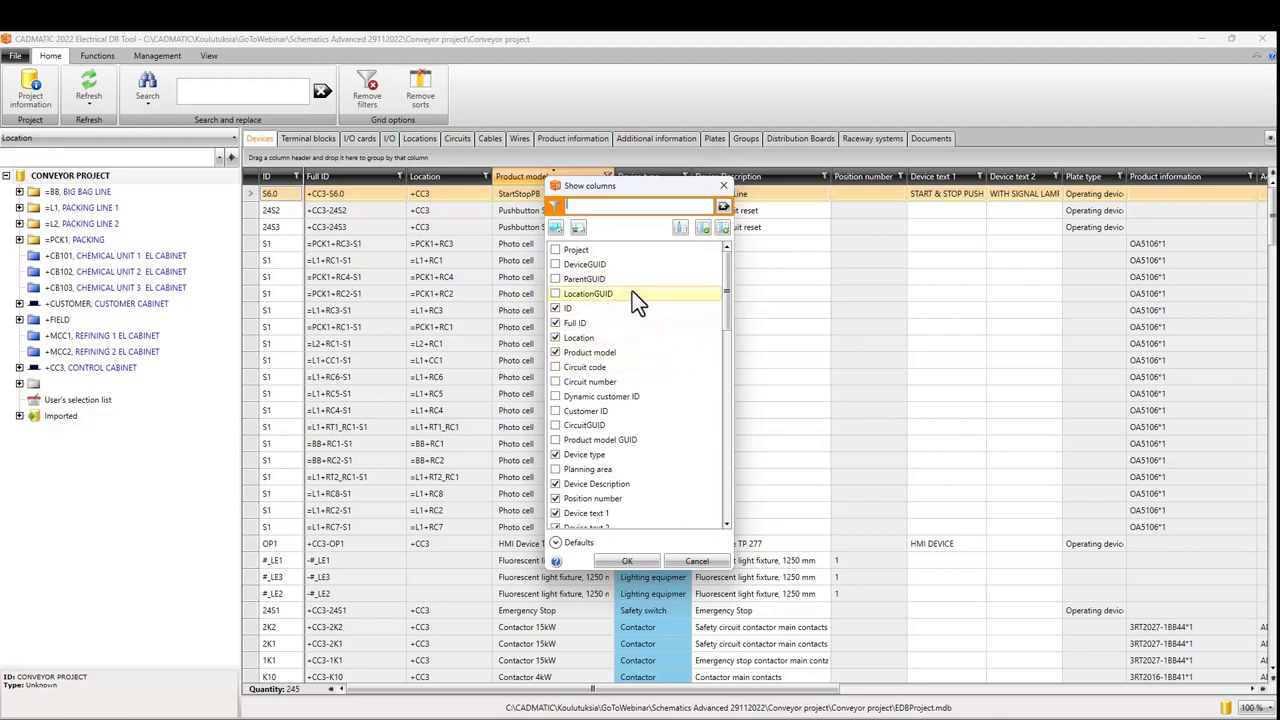
pyautogui.scroll(-4, 632, 291)
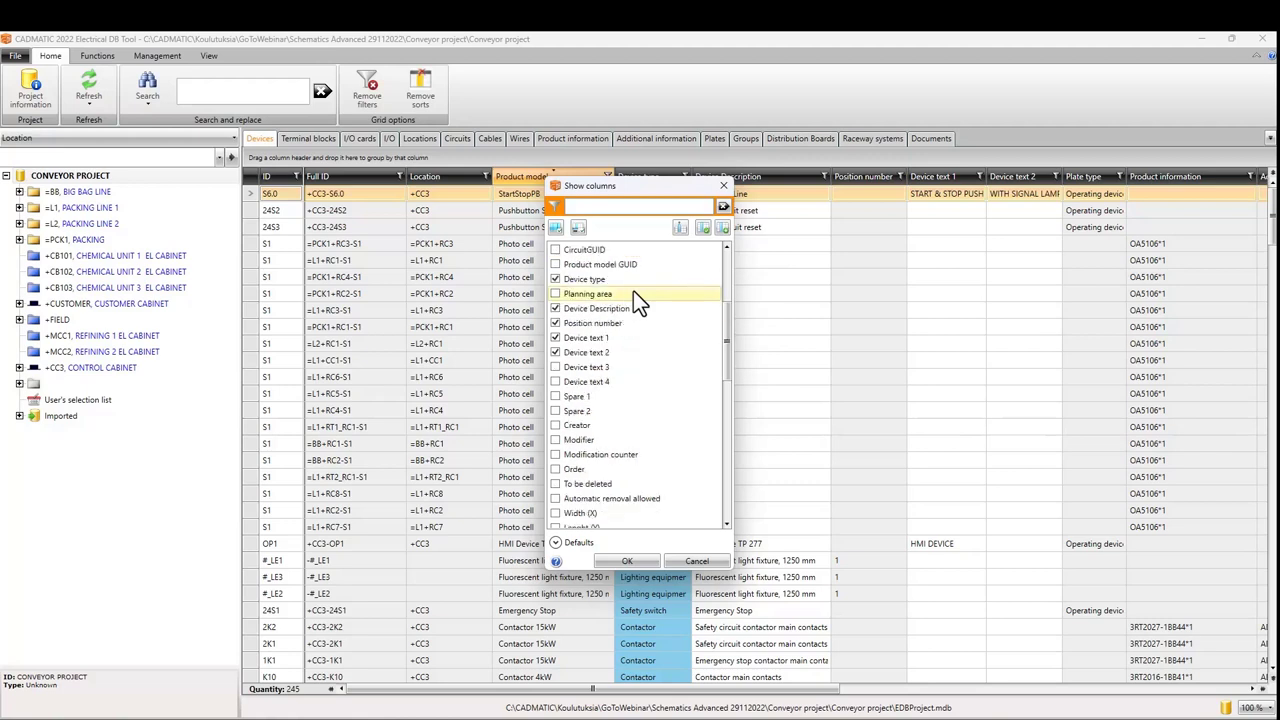
pyautogui.scroll(-4, 633, 292)
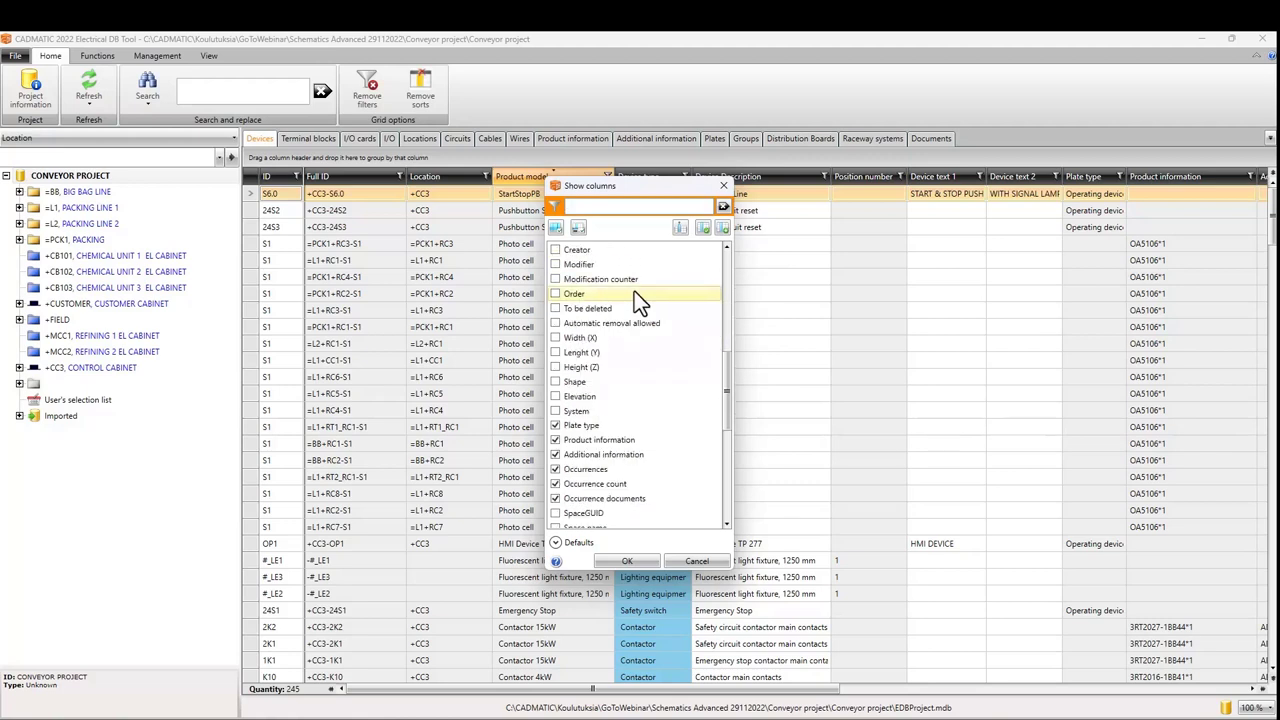
pyautogui.scroll(-10, 634, 291)
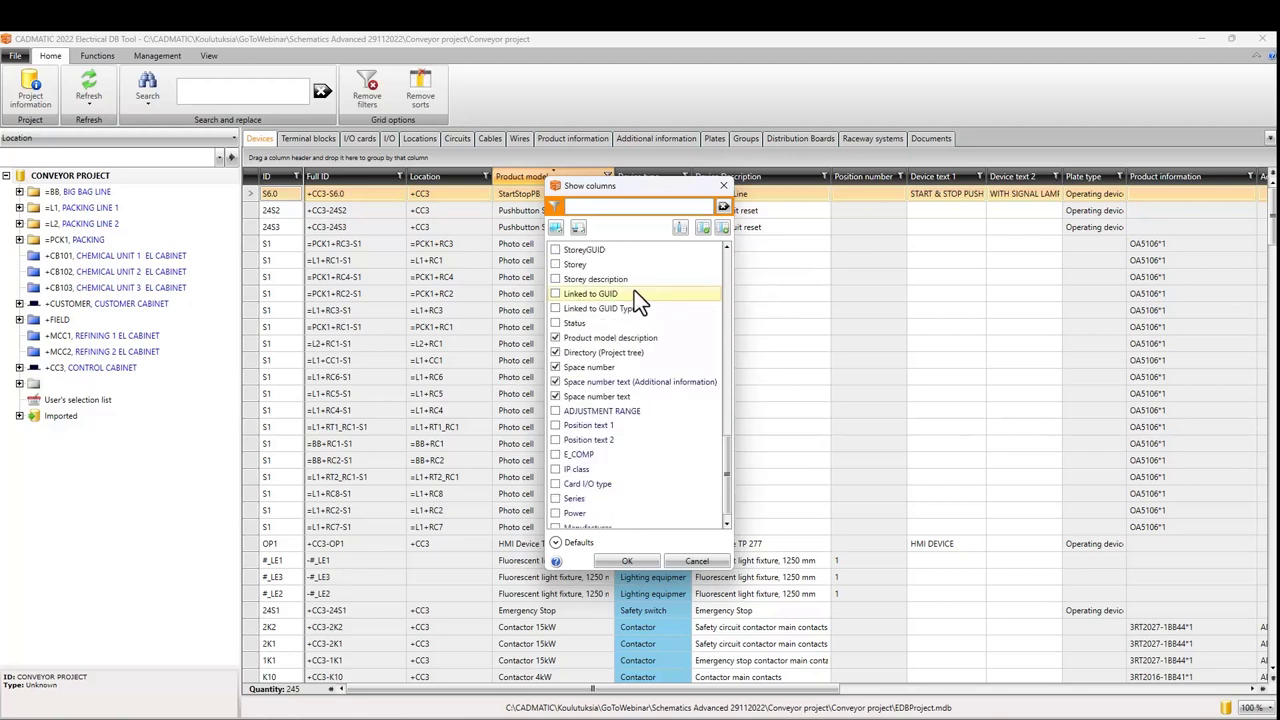
pyautogui.scroll(-1, 634, 298)
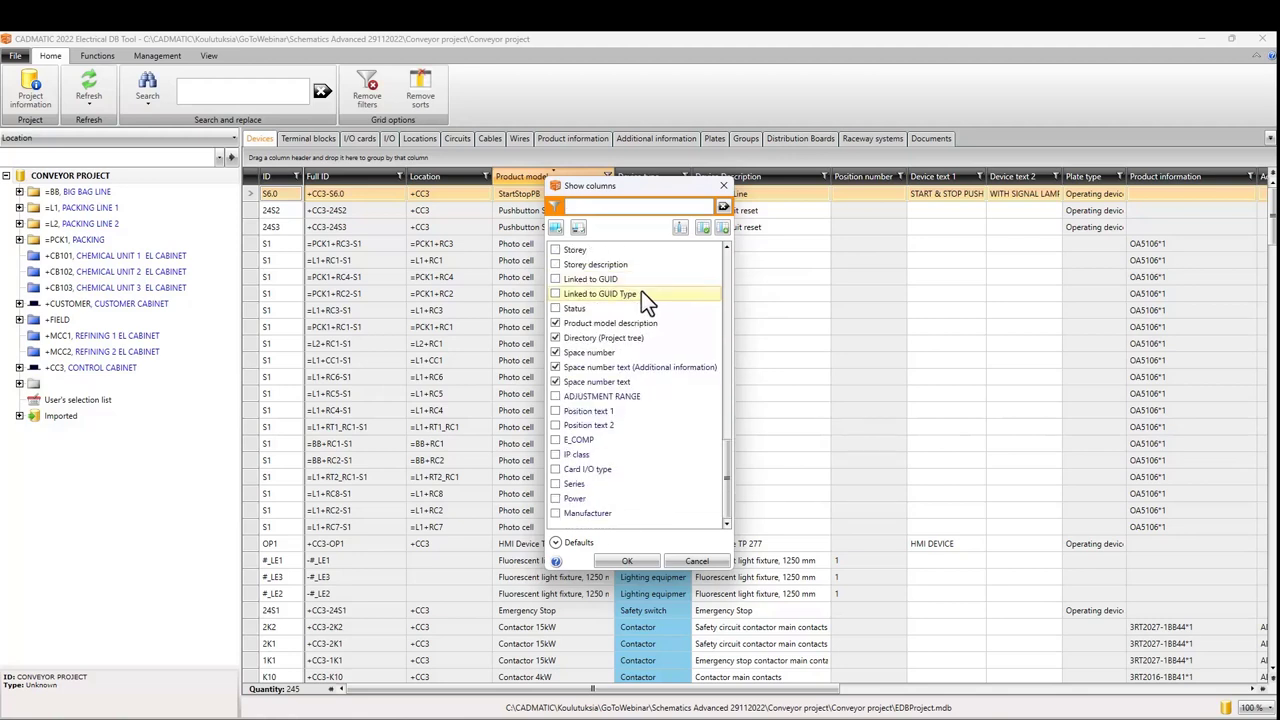
pyautogui.click(699, 564)
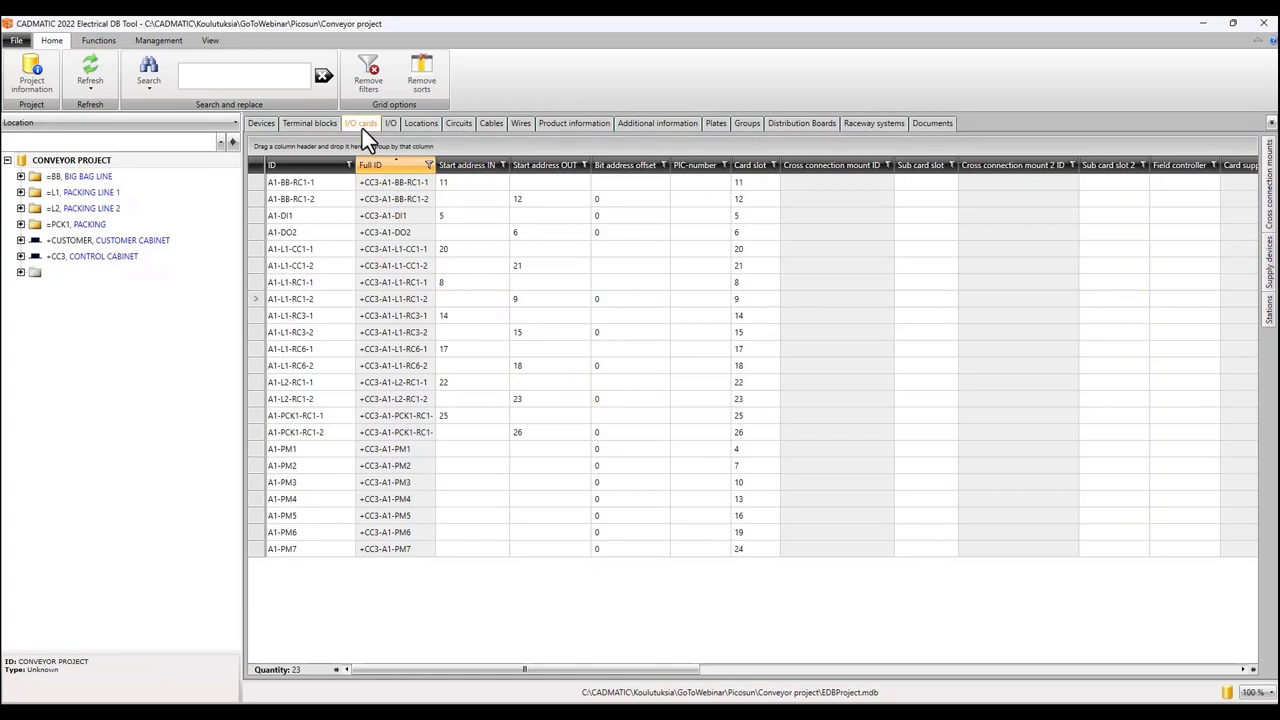
# In the conveyor project's I/O table, assign channel 5 of I/O card +CC3-A1-L1-CC1-1 to the I/O tagged F20.
pyautogui.click(171, 163)
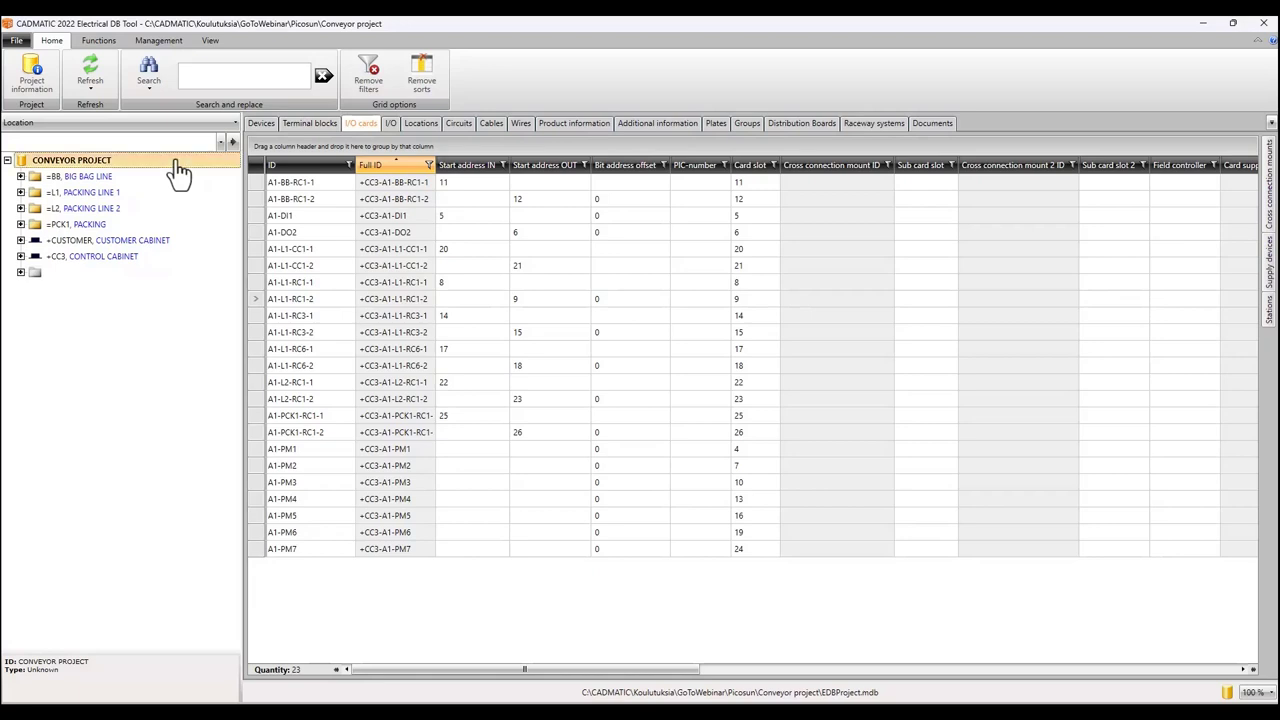
pyautogui.click(394, 125)
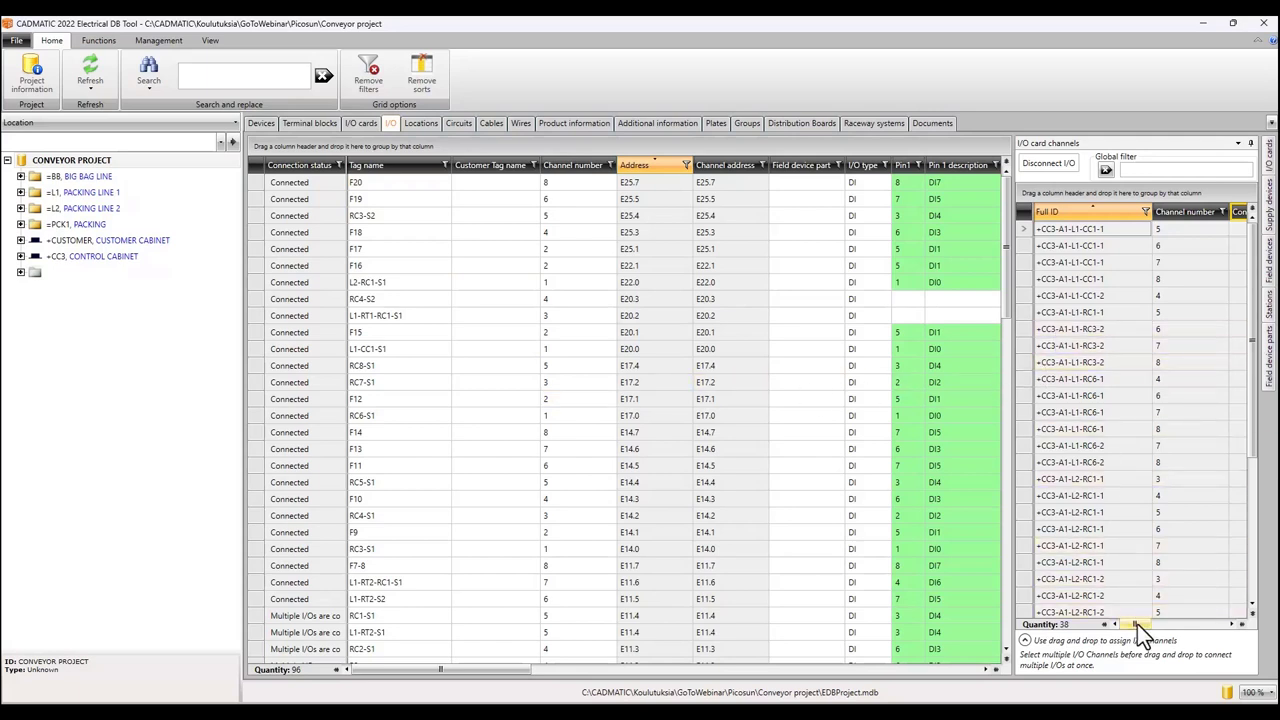
pyautogui.moveTo(1137, 624)
pyautogui.mouseDown()
pyautogui.moveTo(1200, 629)
pyautogui.moveTo(1135, 621)
pyautogui.mouseUp()
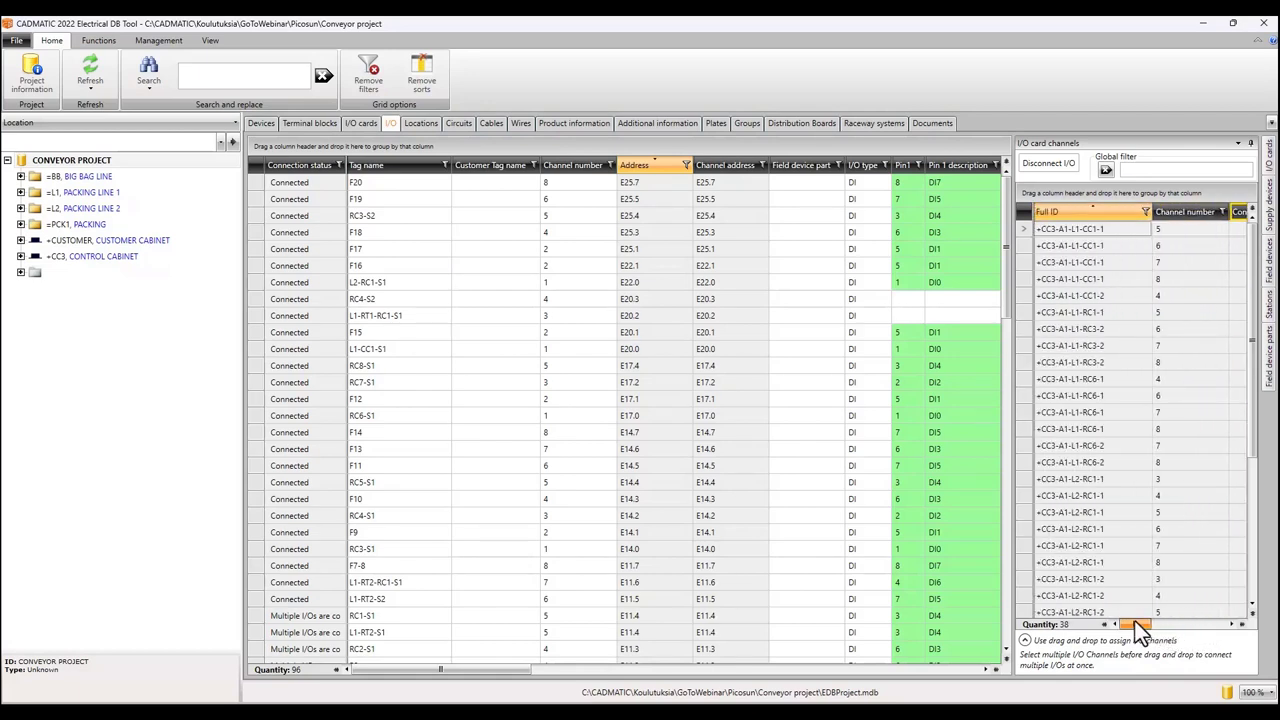
pyautogui.click(1059, 229)
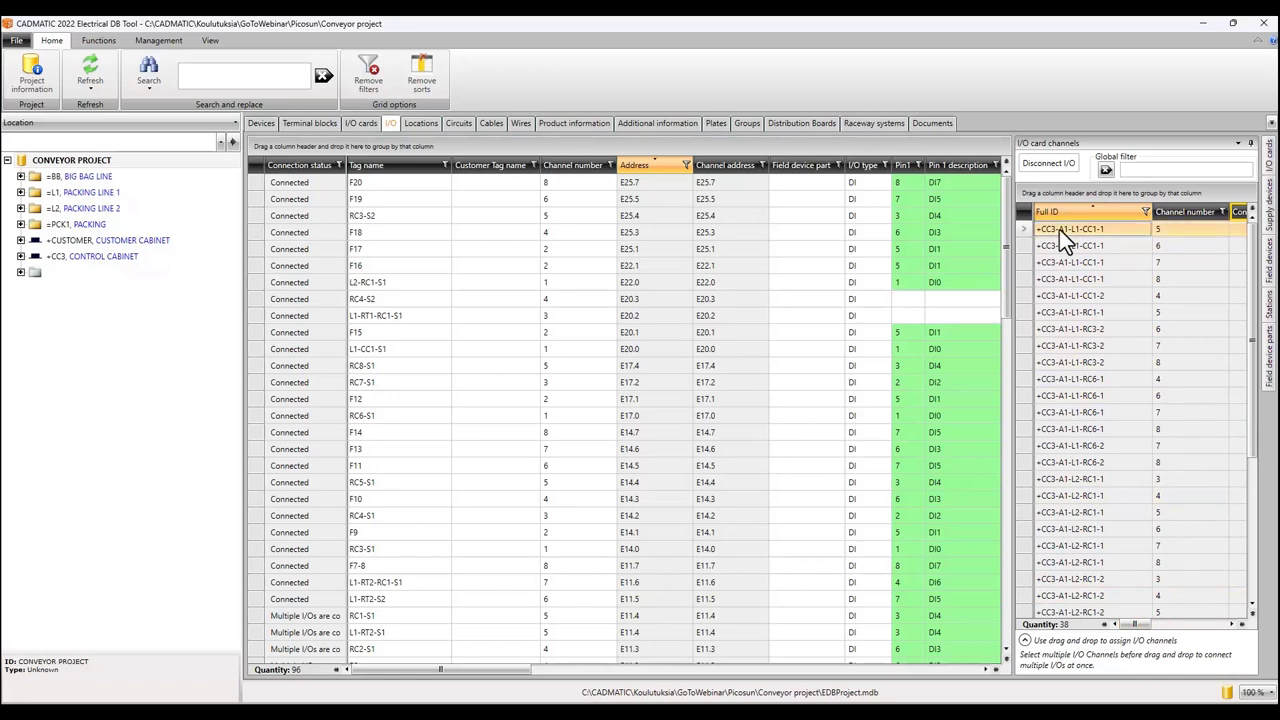
pyautogui.moveTo(1059, 228); pyautogui.dragTo(585, 186)
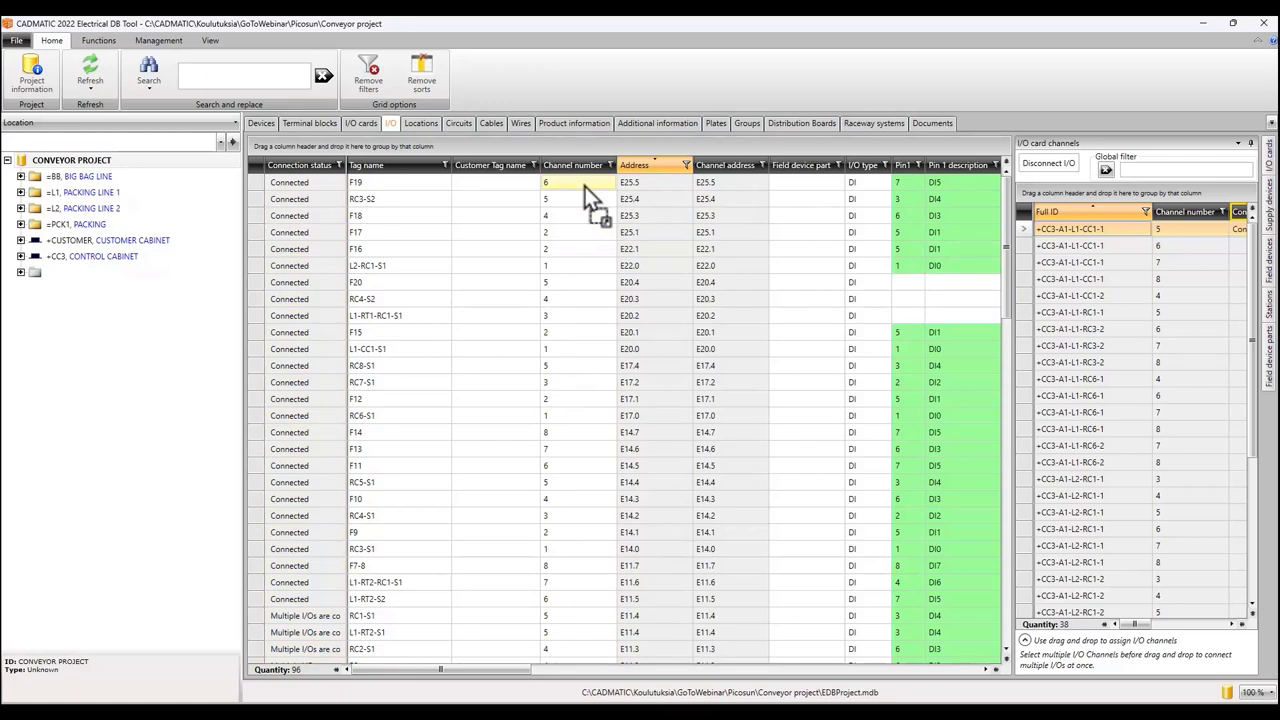
pyautogui.moveTo(585, 186); pyautogui.dragTo(585, 186)
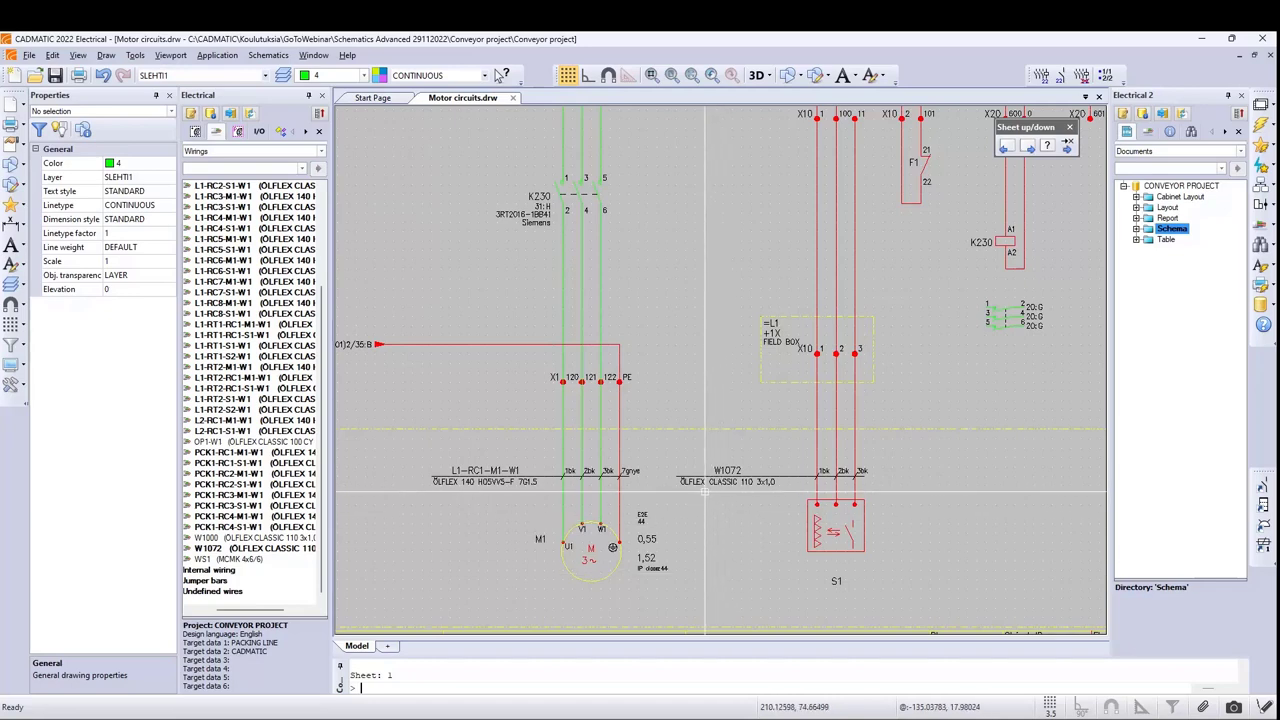
# Switch to the Electrical DB Tool and filter the cables table to type ÖLFLEX CLASSIC 110 3x1,0.
pyautogui.moveTo(707, 489)
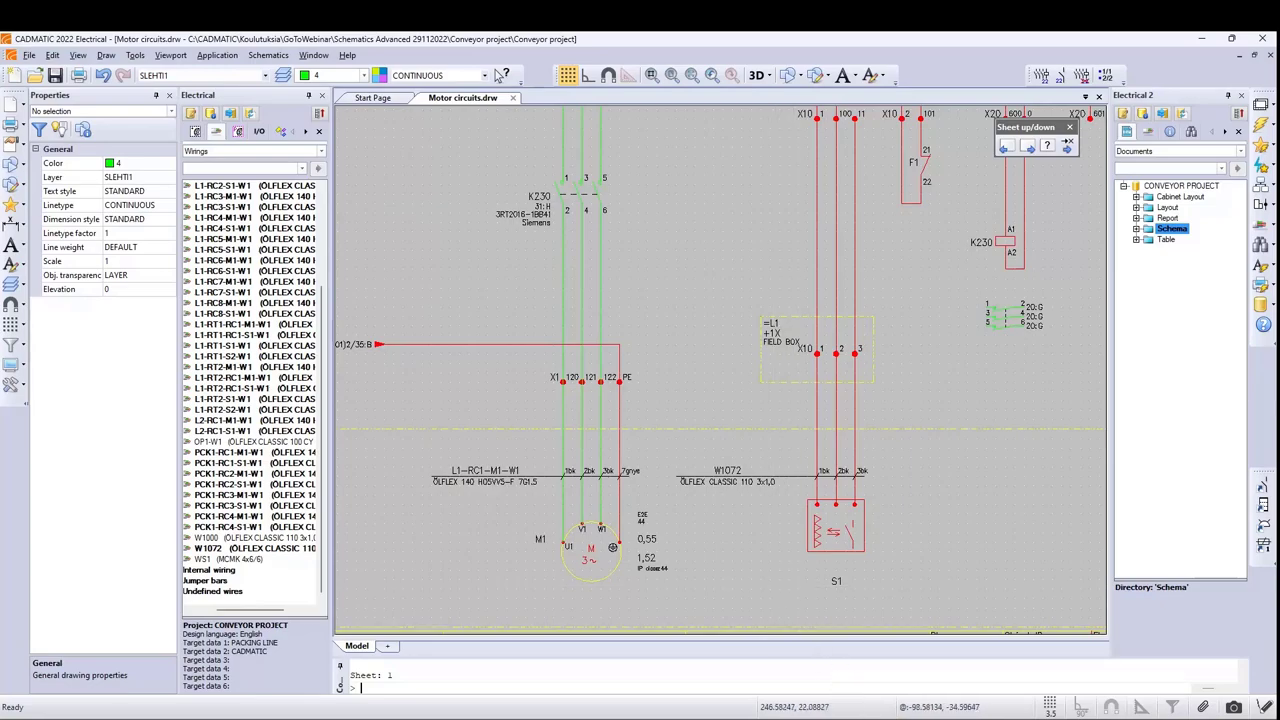
pyautogui.click(880, 680)
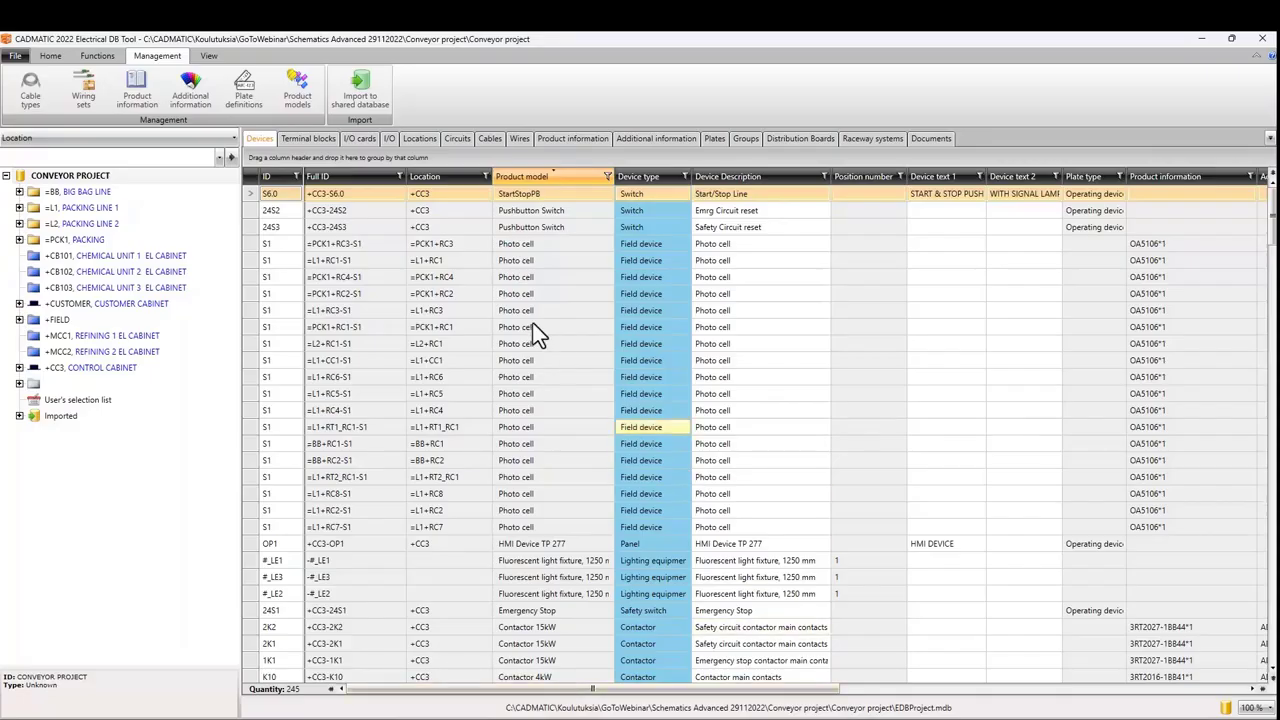
pyautogui.click(495, 139)
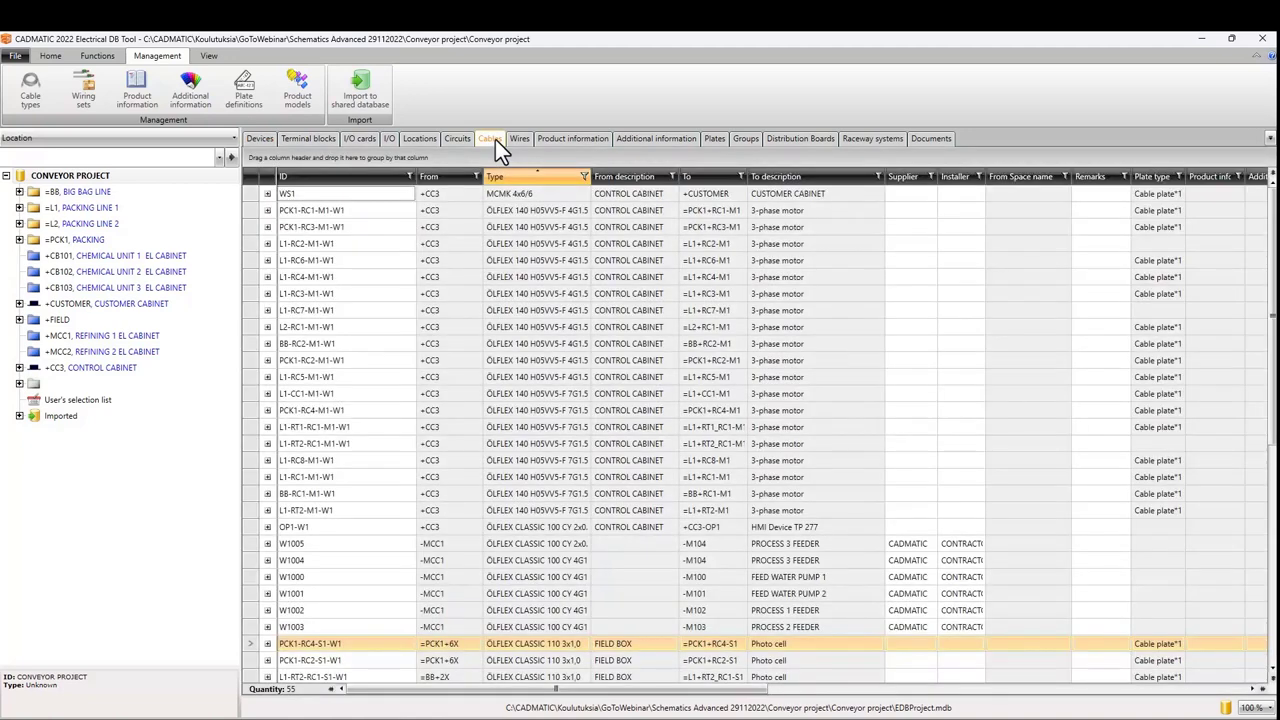
pyautogui.click(584, 177)
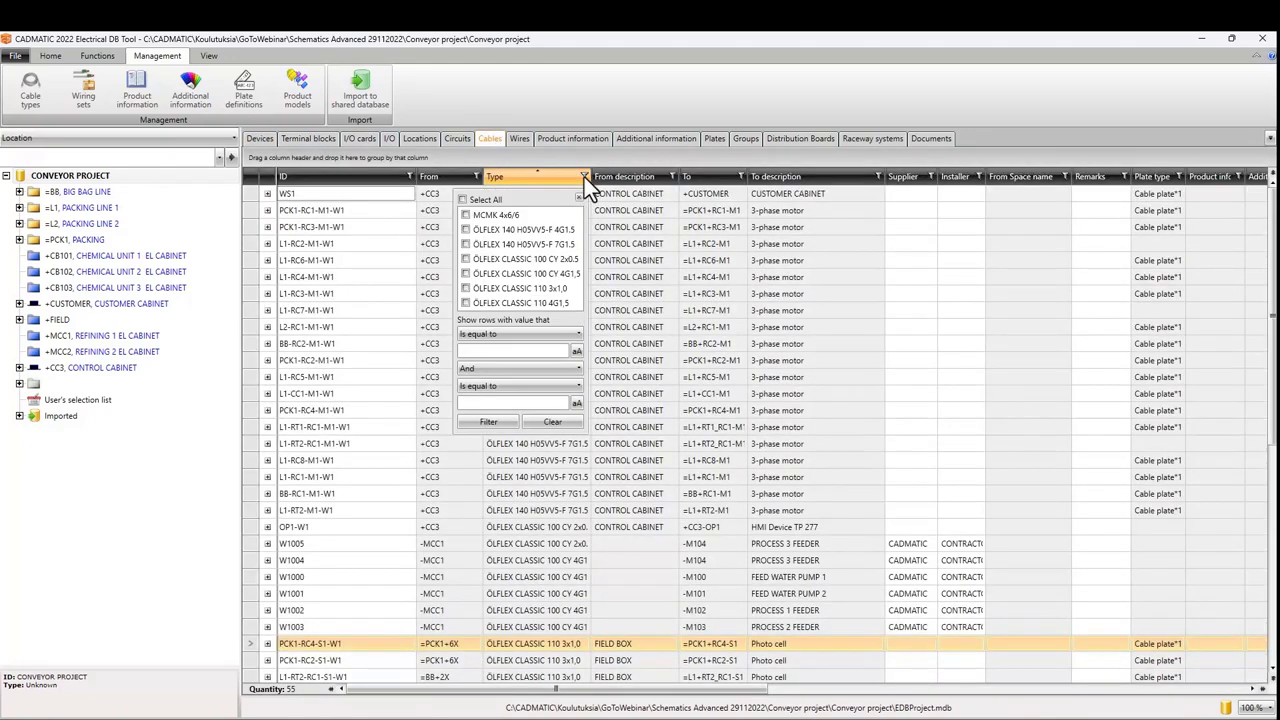
pyautogui.click(465, 289)
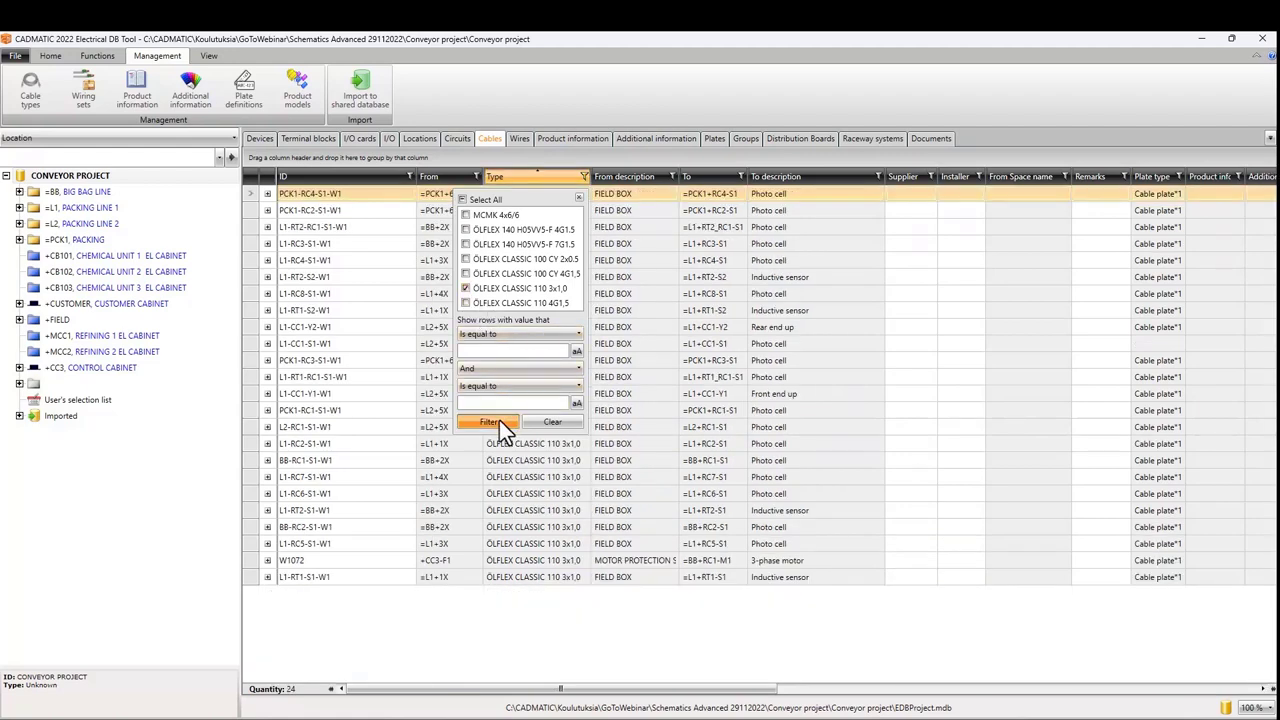
pyautogui.click(578, 198)
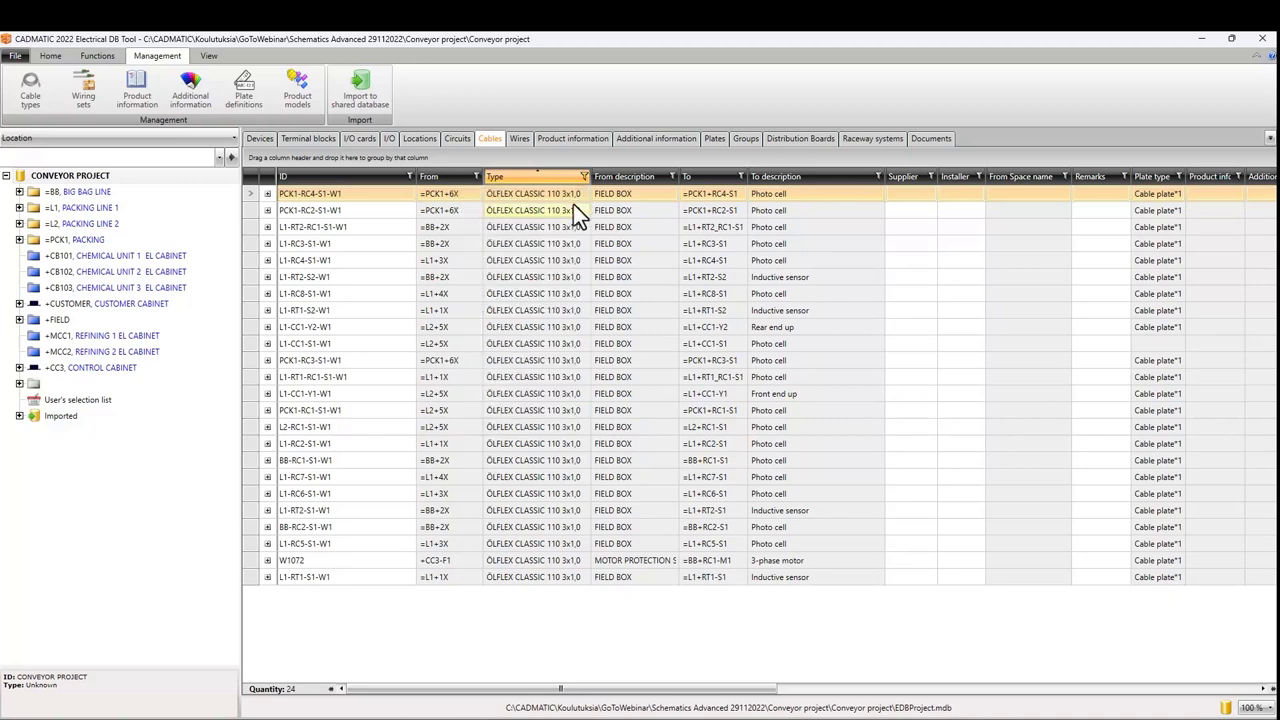
# Change the cable type of all the filtered cables to ÖLFLEX CLASSIC 110 3x0.5.
pyautogui.keyDown('shift'); pyautogui.click(251, 576); pyautogui.keyUp('shift')
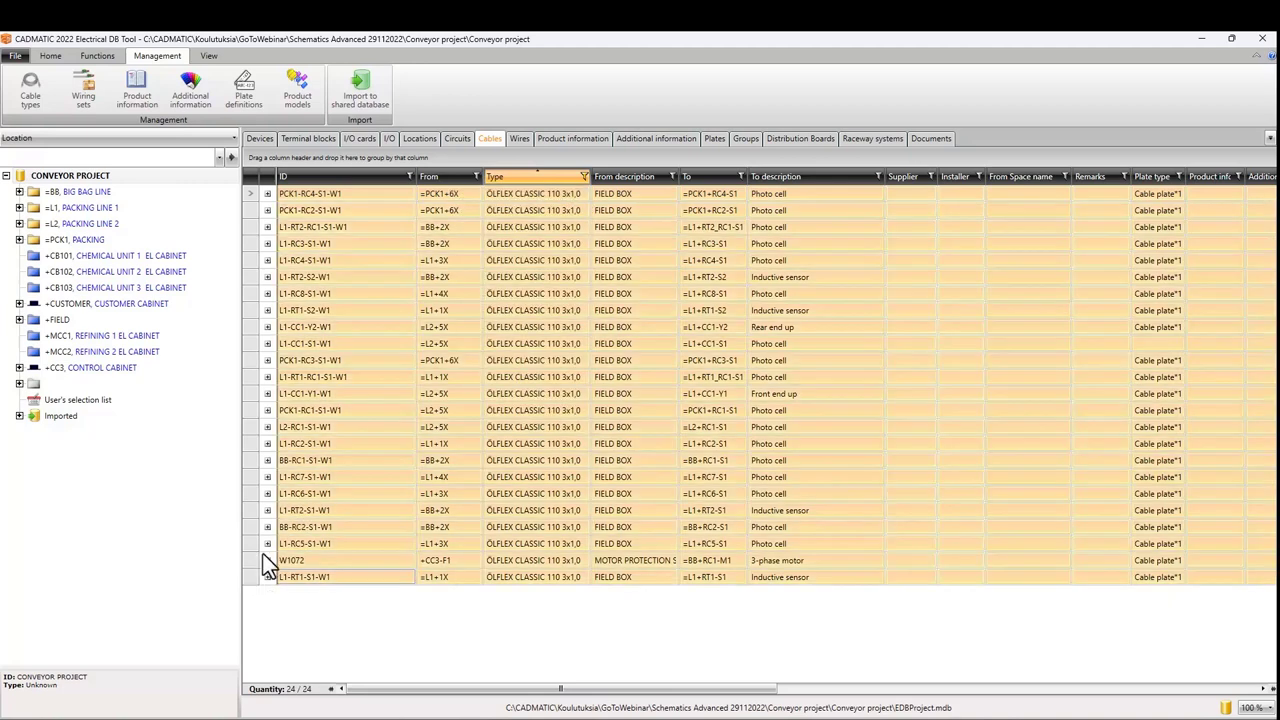
pyautogui.rightClick(257, 421)
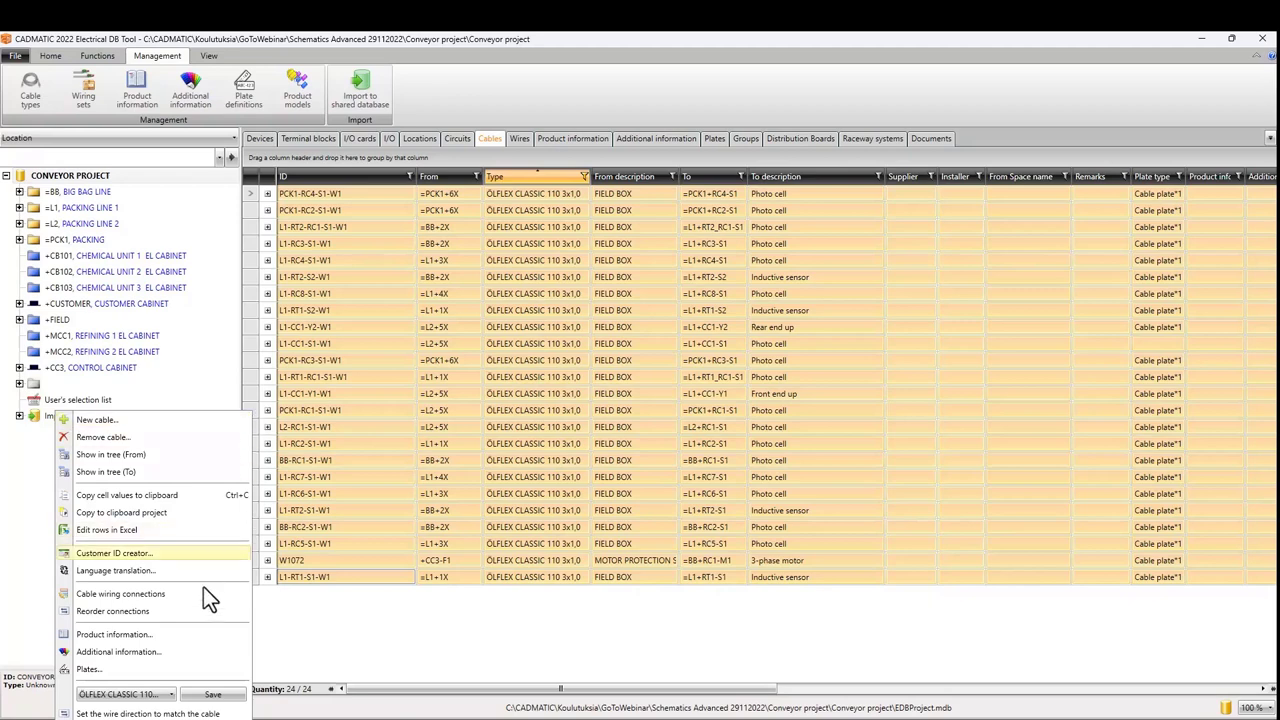
pyautogui.click(171, 694)
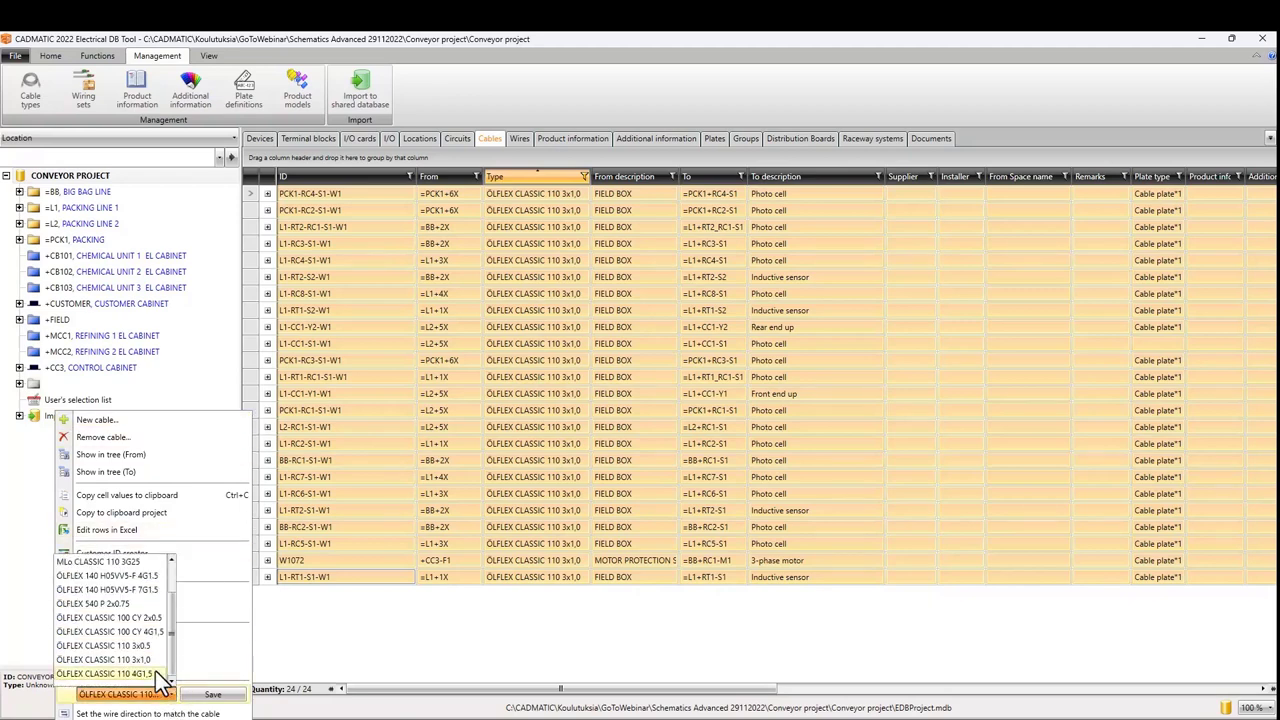
pyautogui.scroll(-1, 150, 655)
pyautogui.click(150, 655)
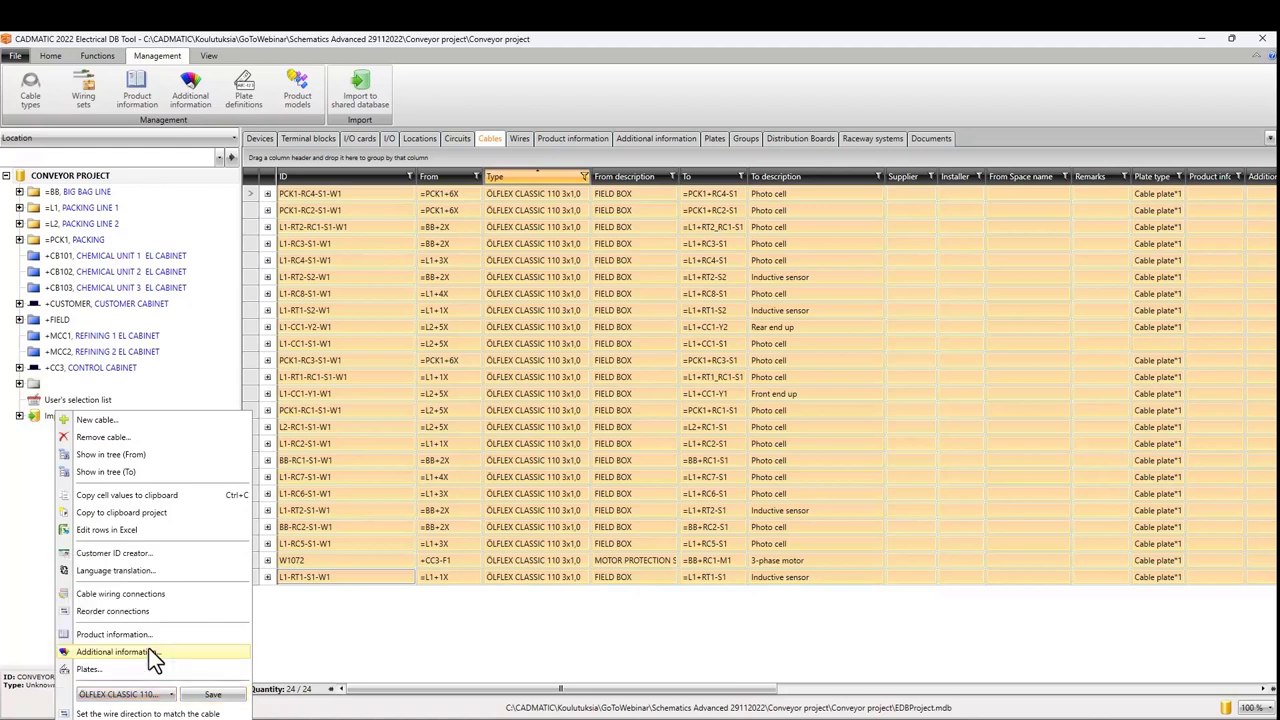
pyautogui.click(212, 695)
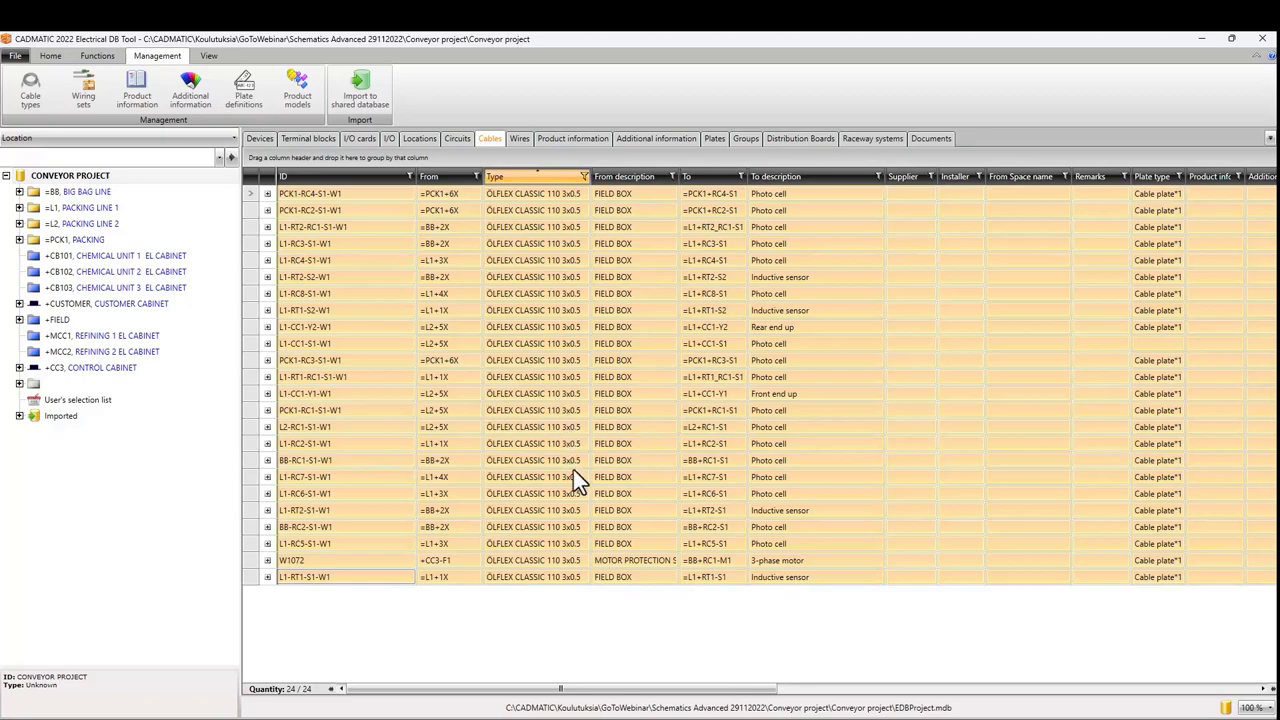
# Switch to CADMATIC Electrical, refresh the project data, and check cable W1072's type in the motor circuits drawing.
pyautogui.click(836, 665)
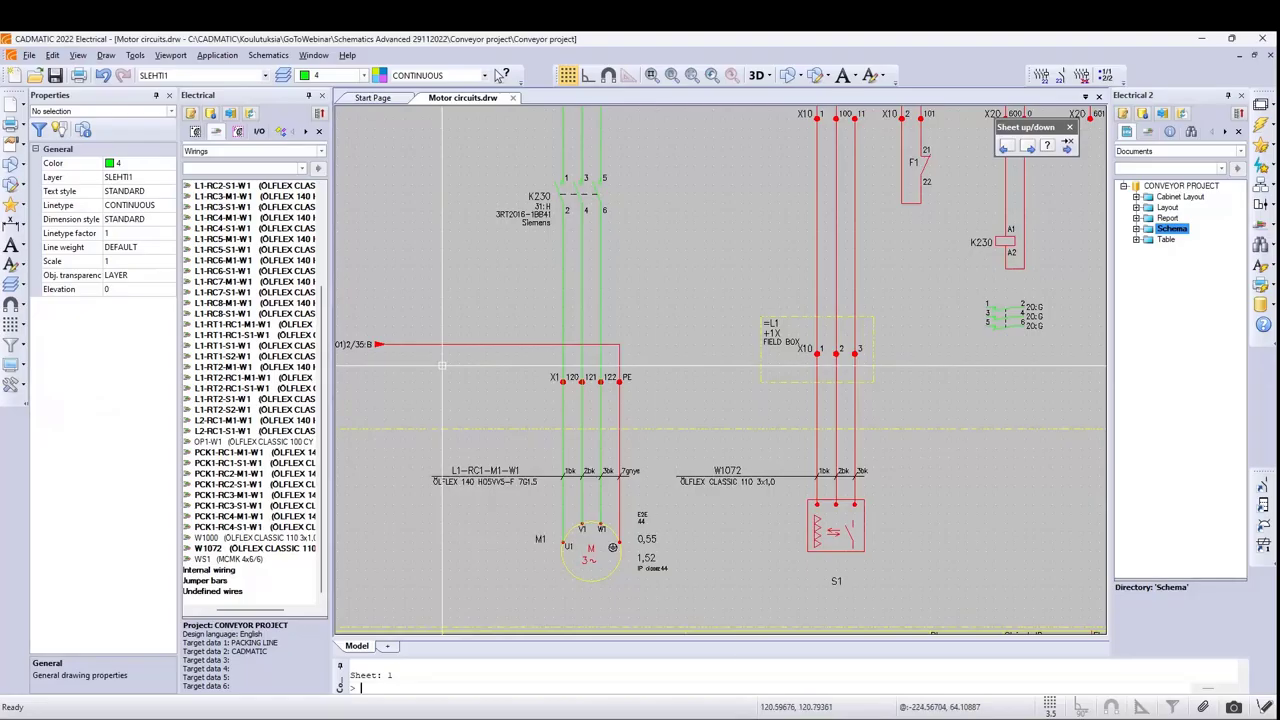
pyautogui.click(255, 128)
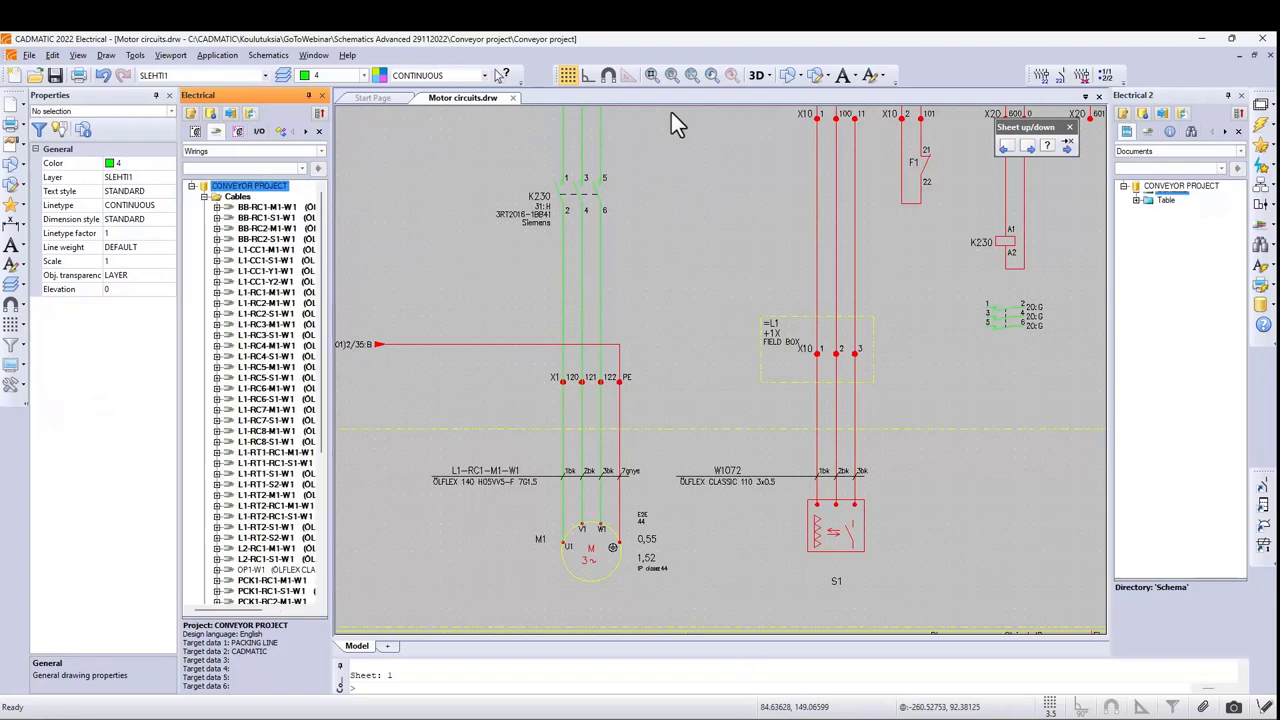
pyautogui.click(688, 80)
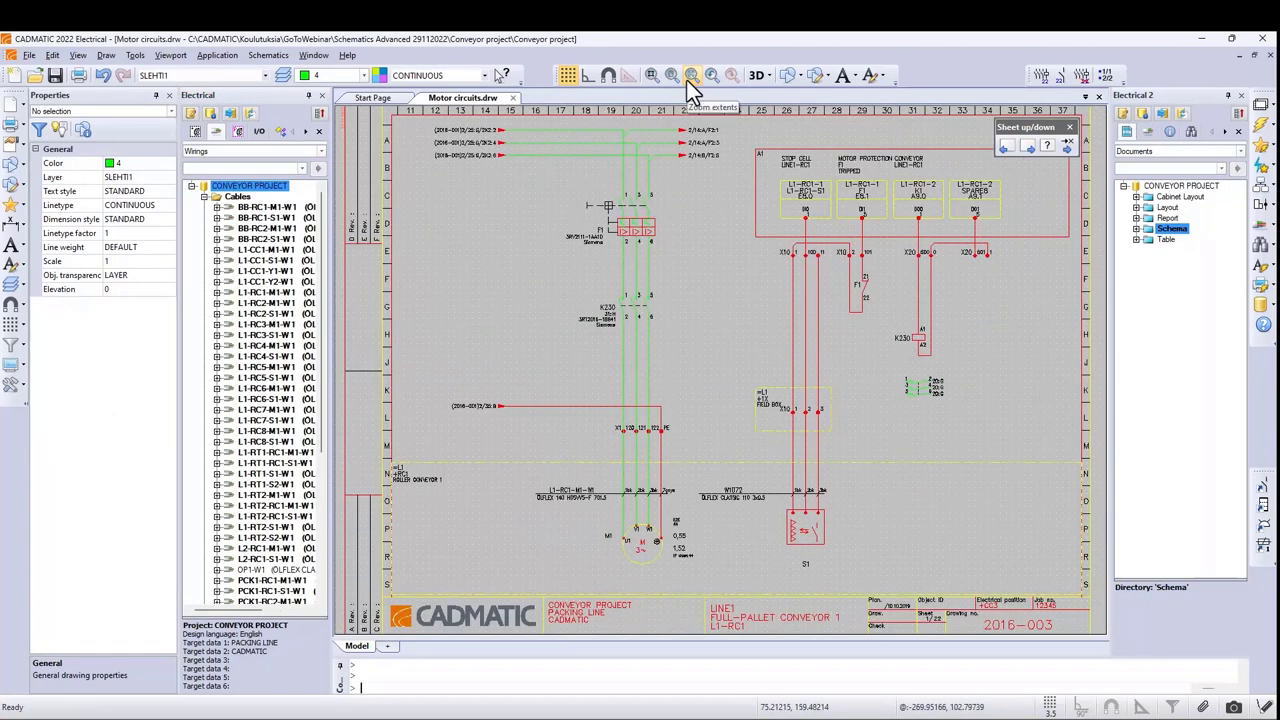
pyautogui.scroll(3, 623, 466)
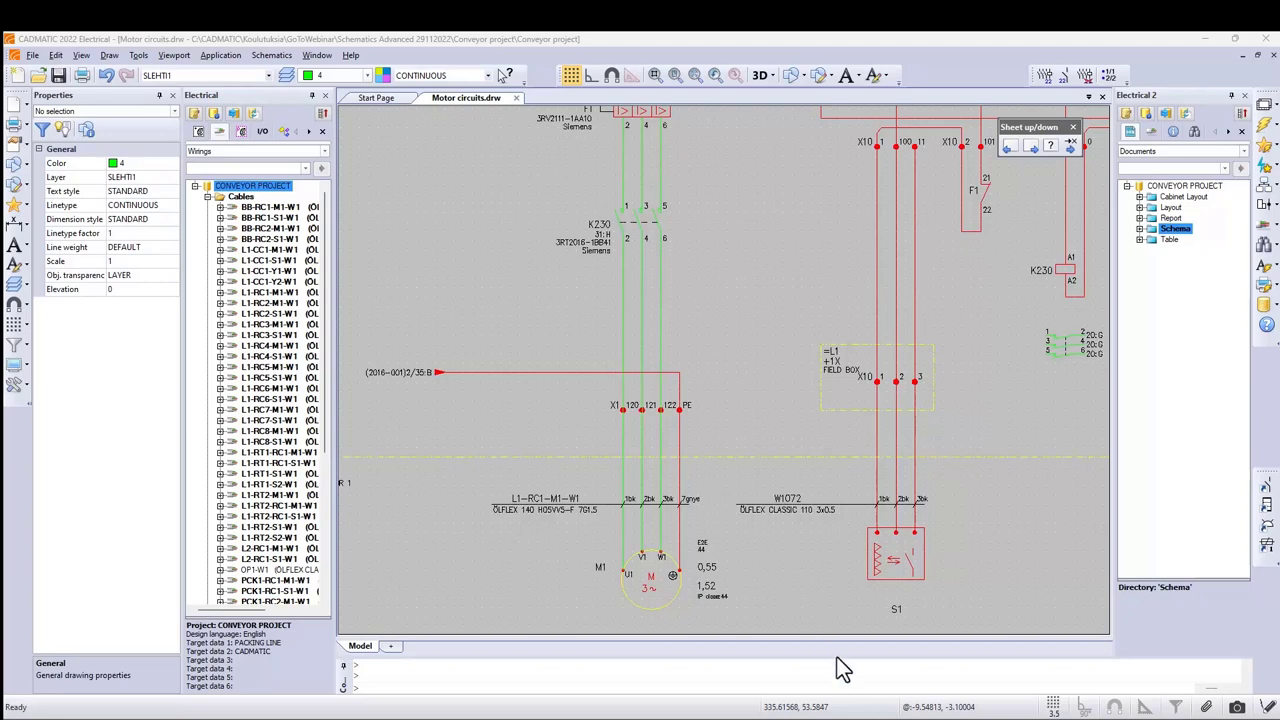
# Look at the devices table in the Electrical DB Tool, and return to the motor circuits drawing to examine terminal block X1.
pyautogui.click(850, 705)
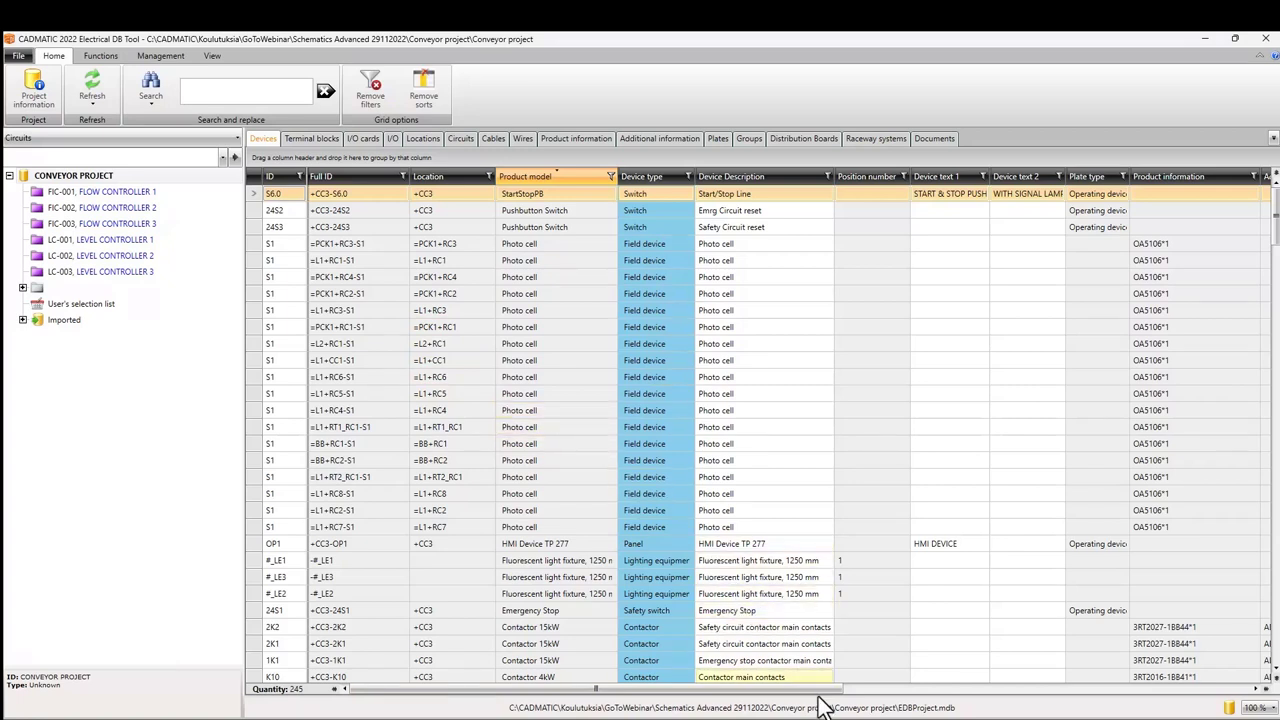
pyautogui.moveTo(840, 716)
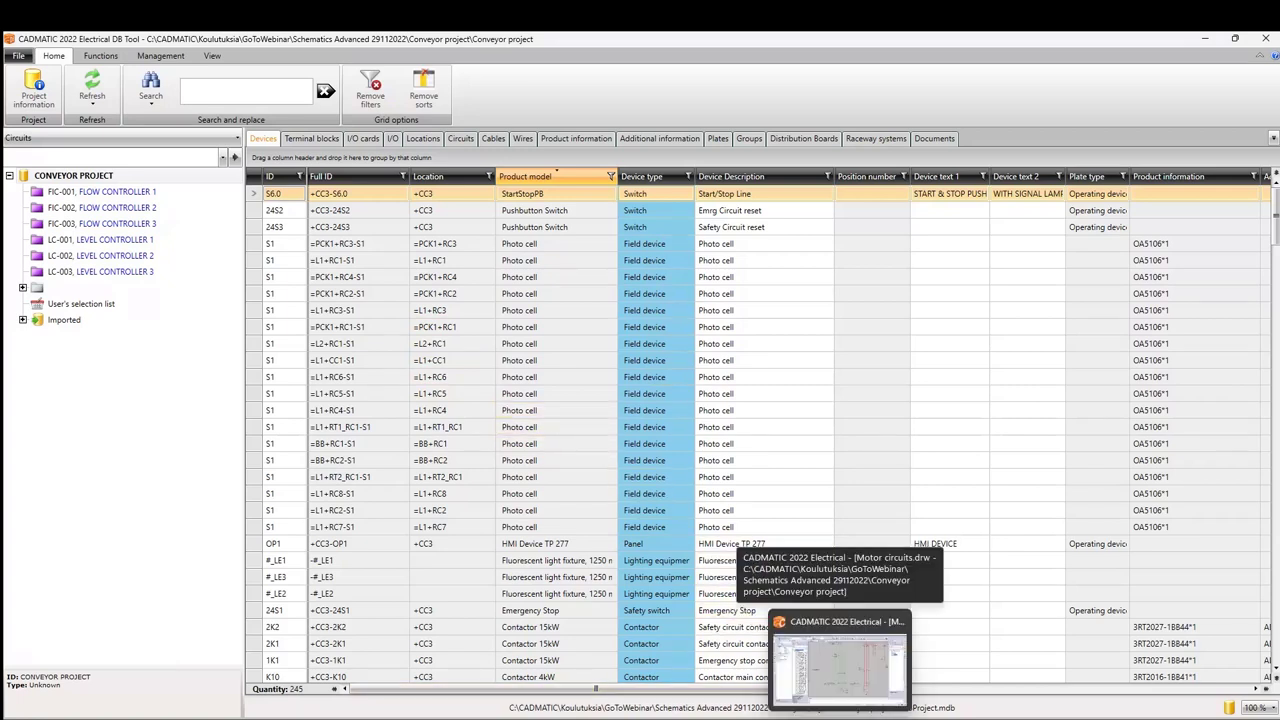
pyautogui.click(840, 660)
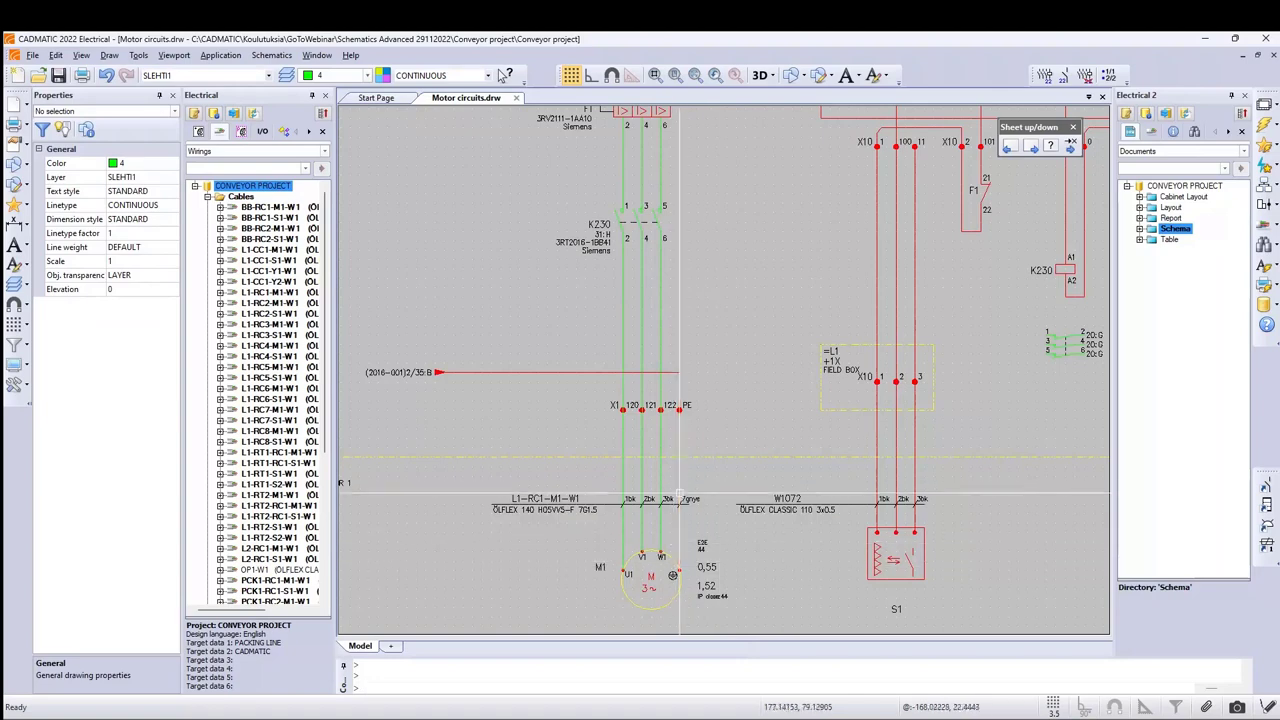
pyautogui.scroll(2, 690, 430)
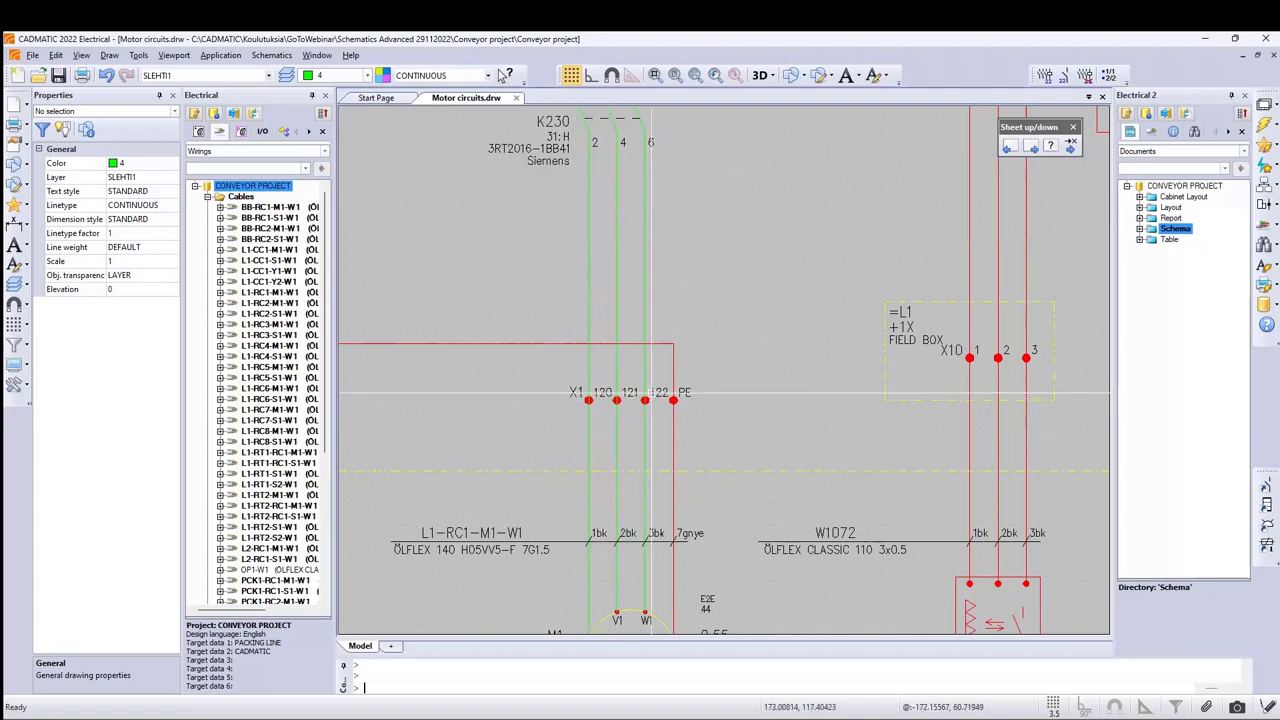
pyautogui.moveTo(655, 394)
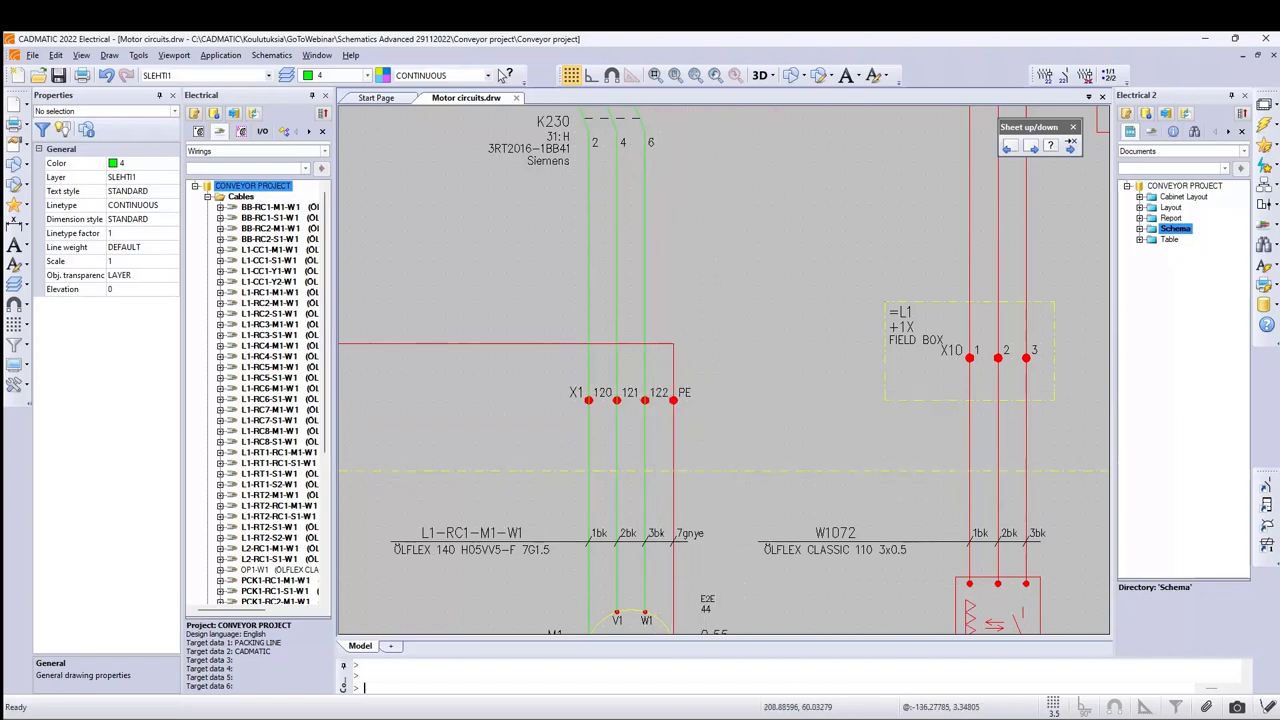
pyautogui.moveTo(870, 715)
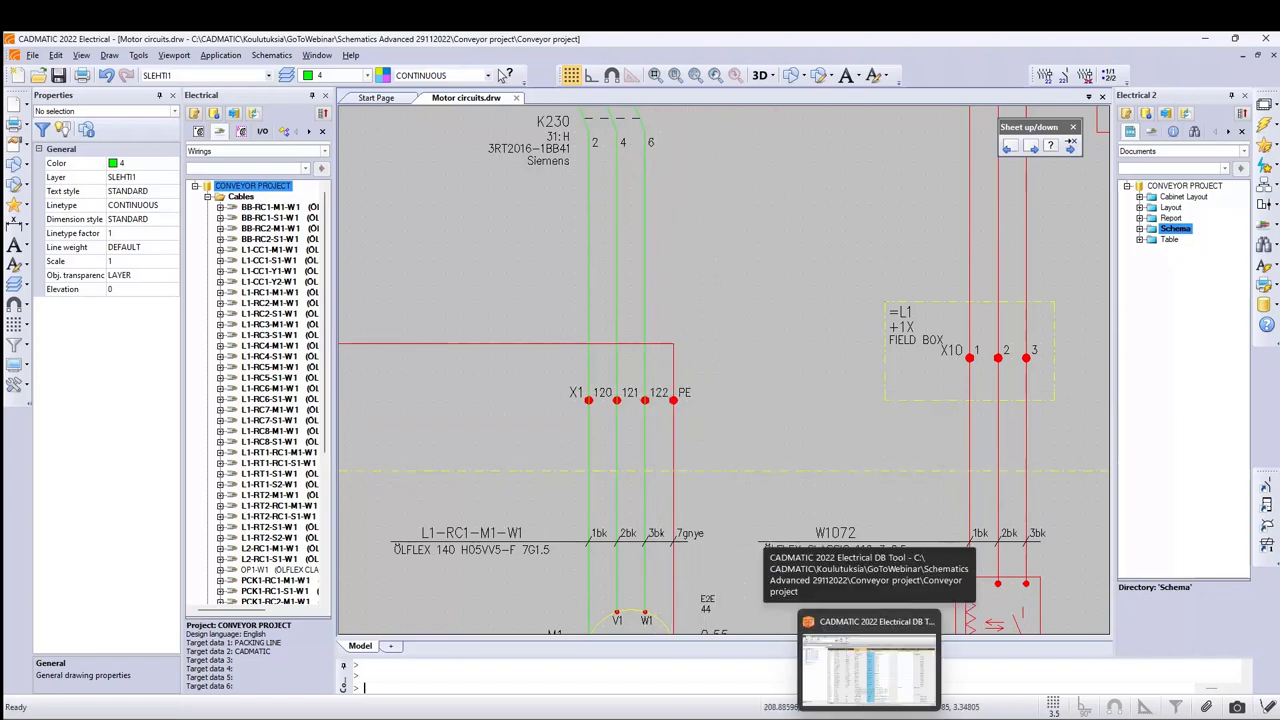
# Switch to the Electrical DB Tool and open the rows of terminals 120, 121 and 122 in terminal block +CC3-X1 for editing in Excel.
pyautogui.click(868, 665)
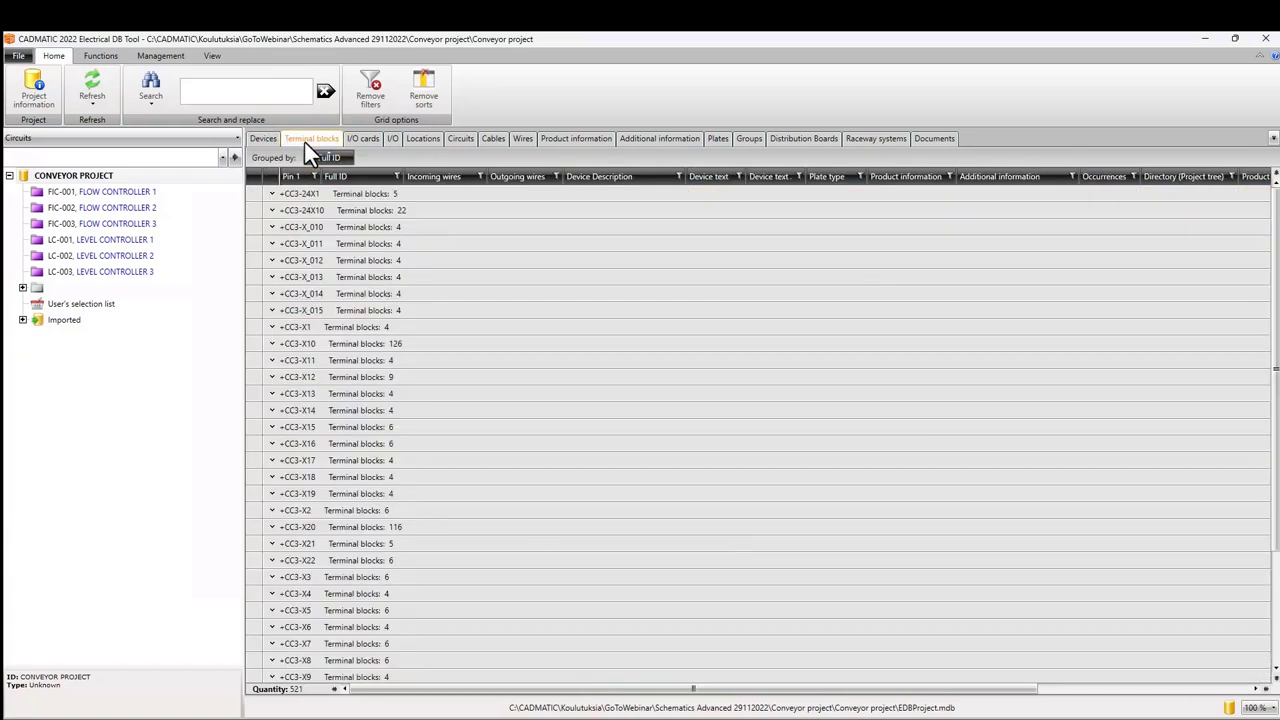
pyautogui.click(271, 328)
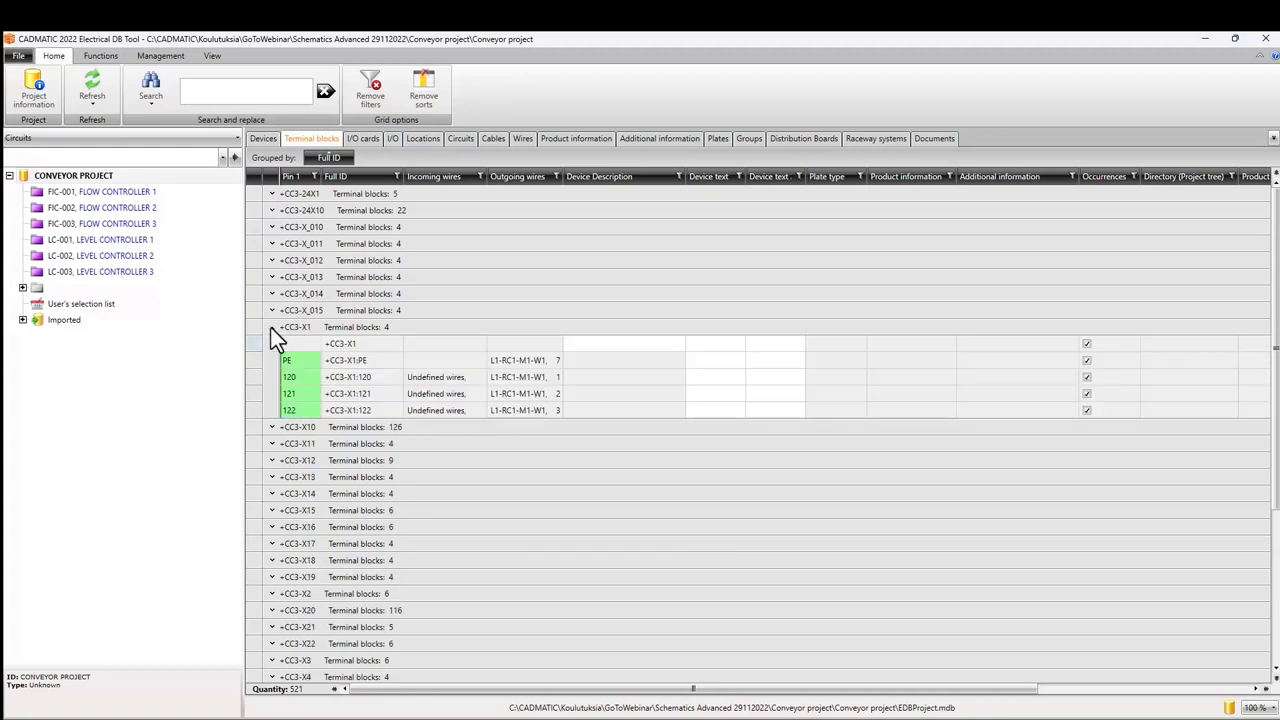
pyautogui.click(252, 377)
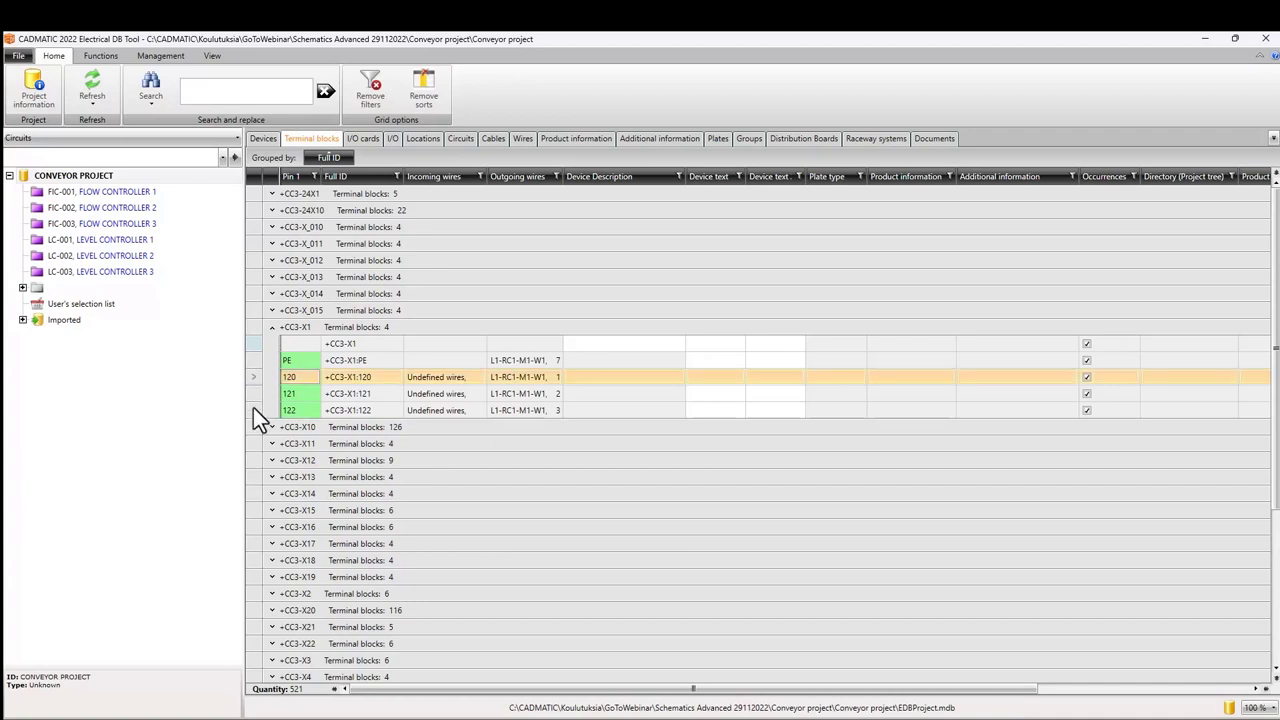
pyautogui.keyDown('shift'); pyautogui.click(254, 408); pyautogui.keyUp('shift')
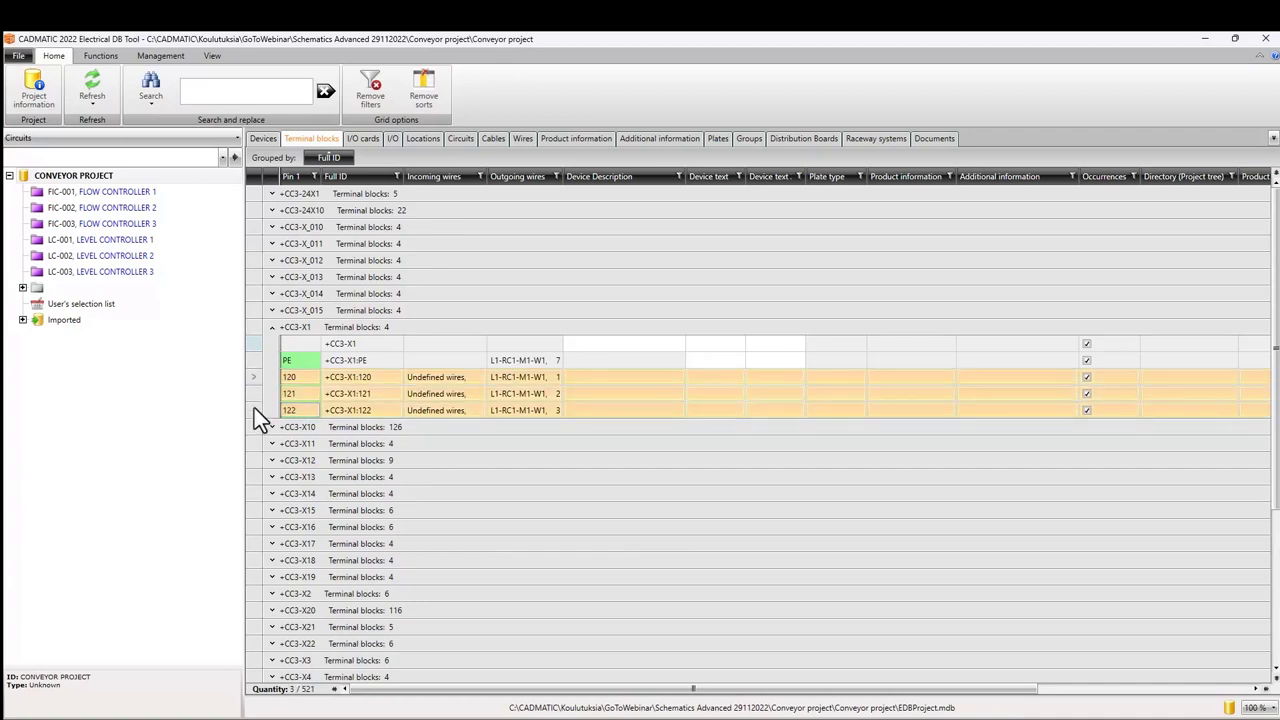
pyautogui.rightClick(254, 408)
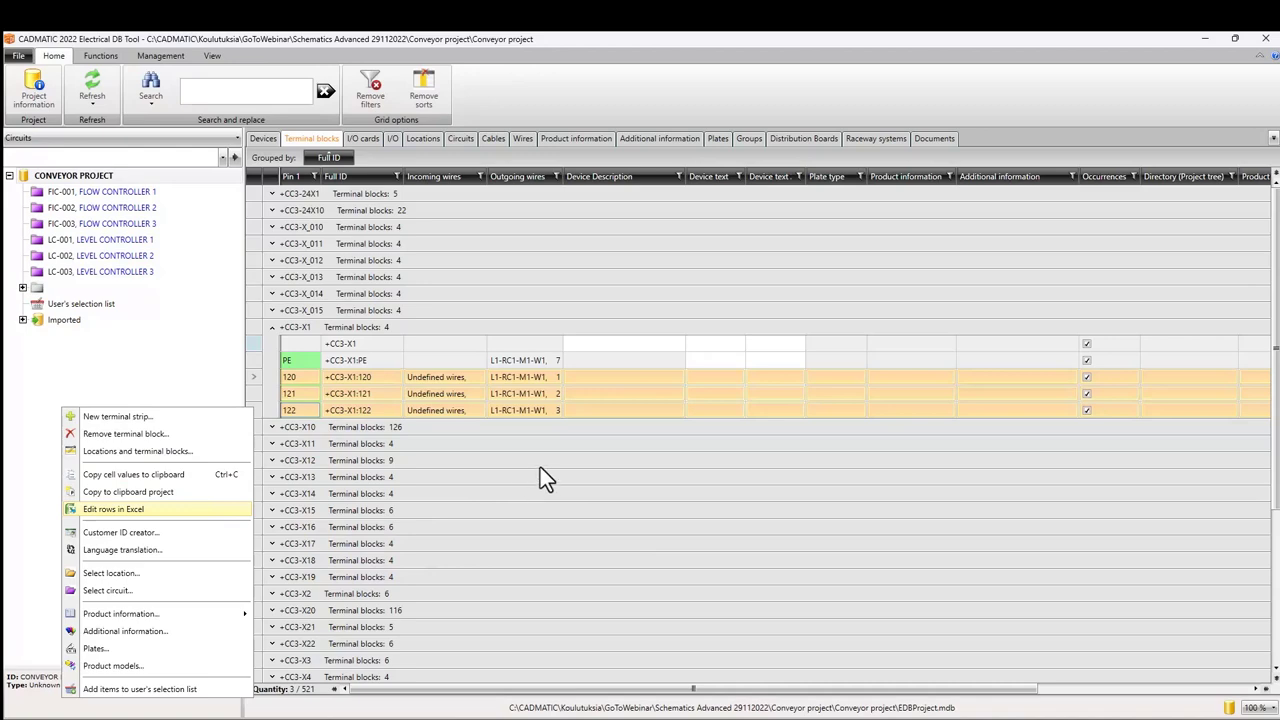
pyautogui.press('Escape')
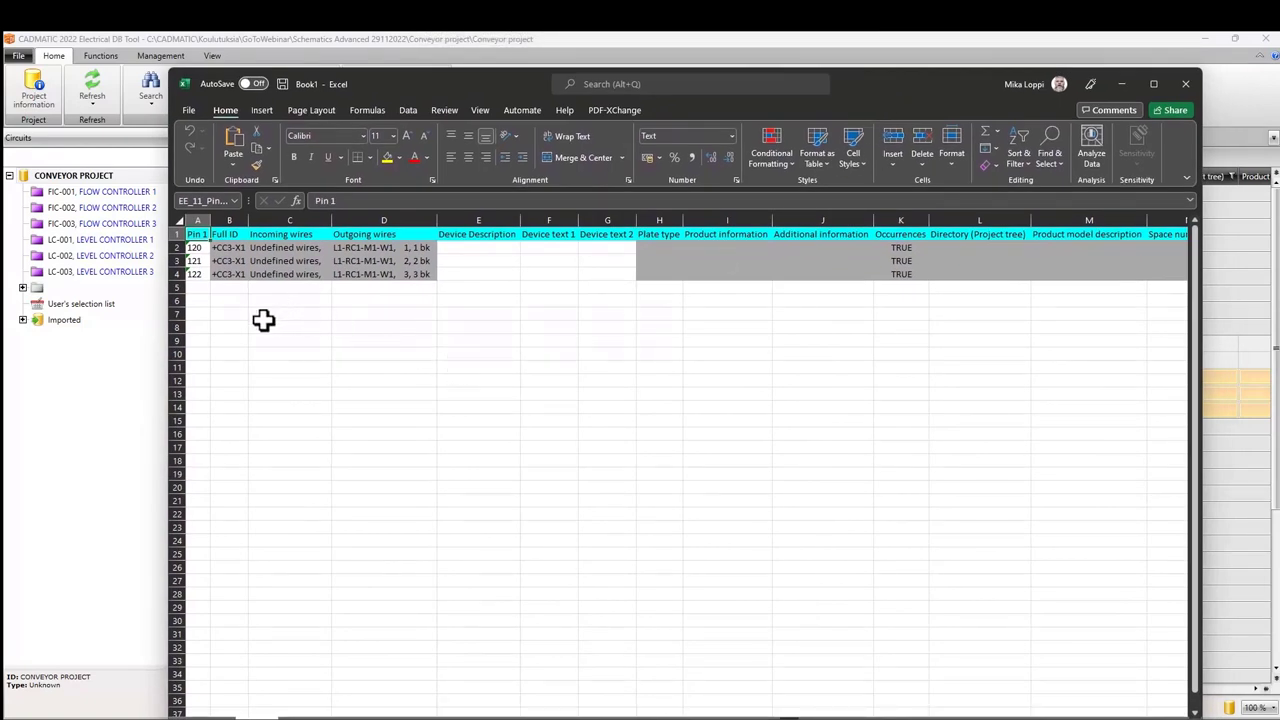
# Renumber the three terminal pins in the Excel sheet as 200, 201 and 202.
pyautogui.click(202, 251)
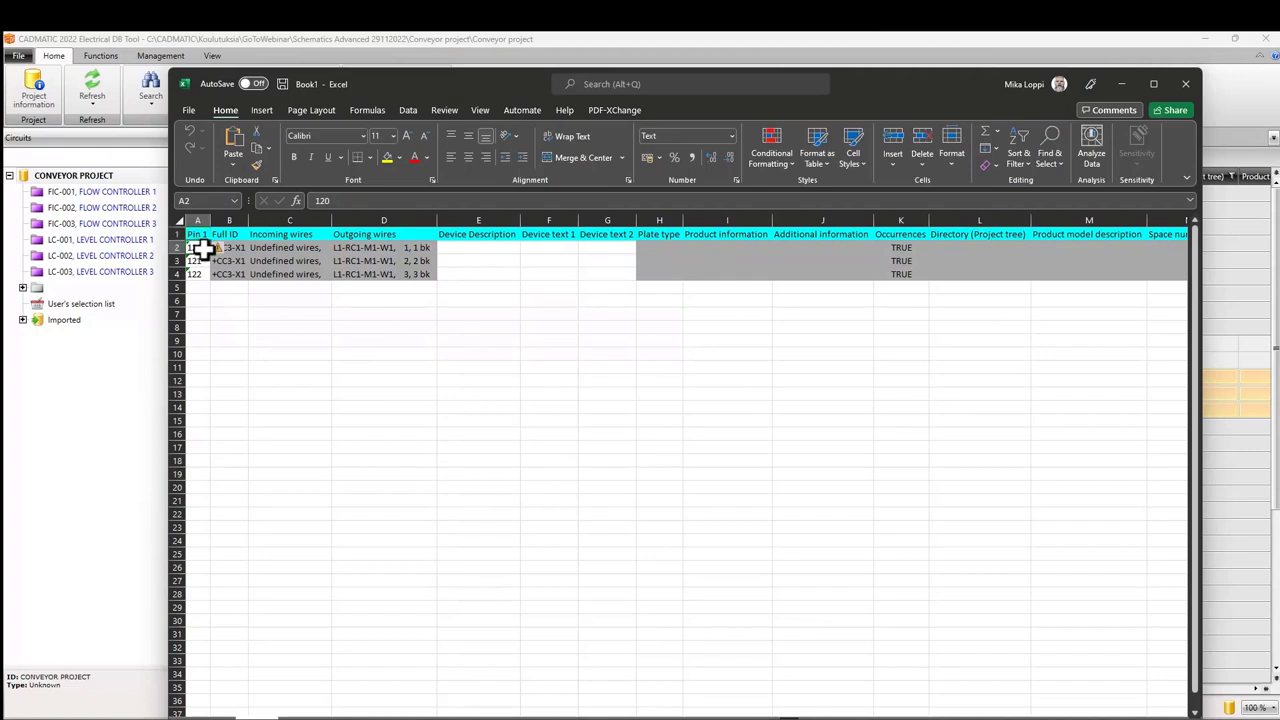
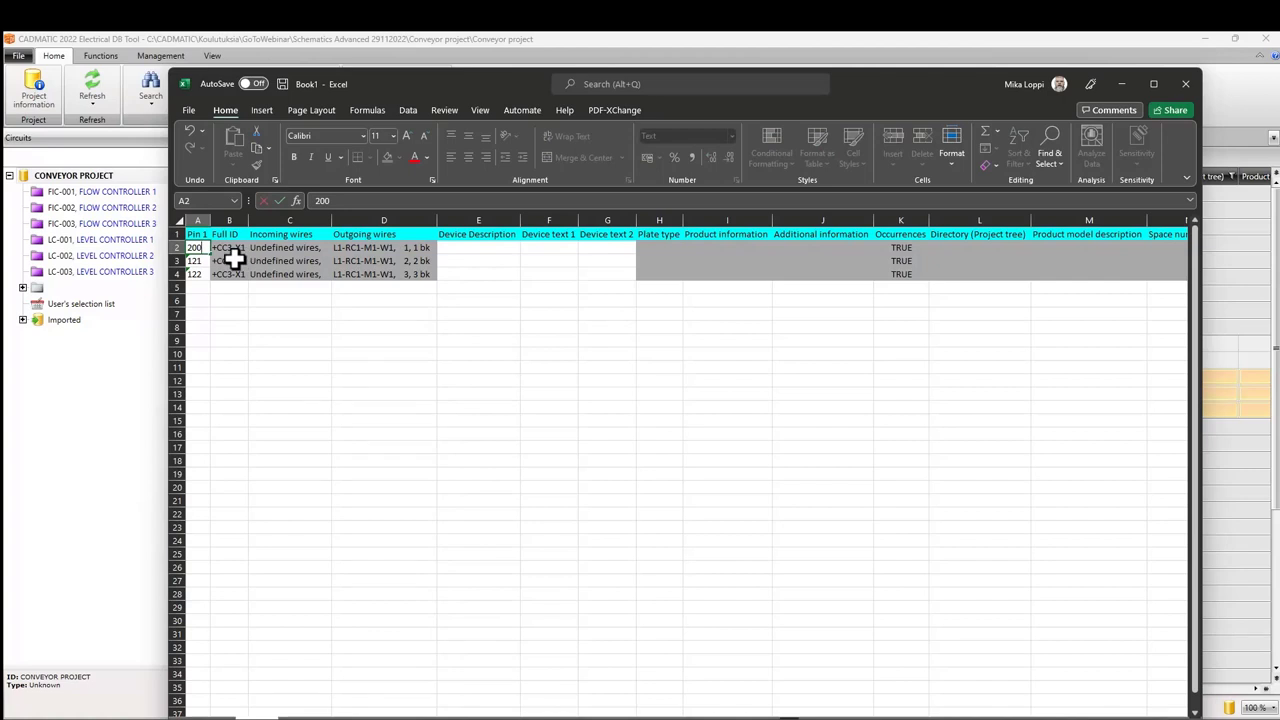
pyautogui.click(214, 287)
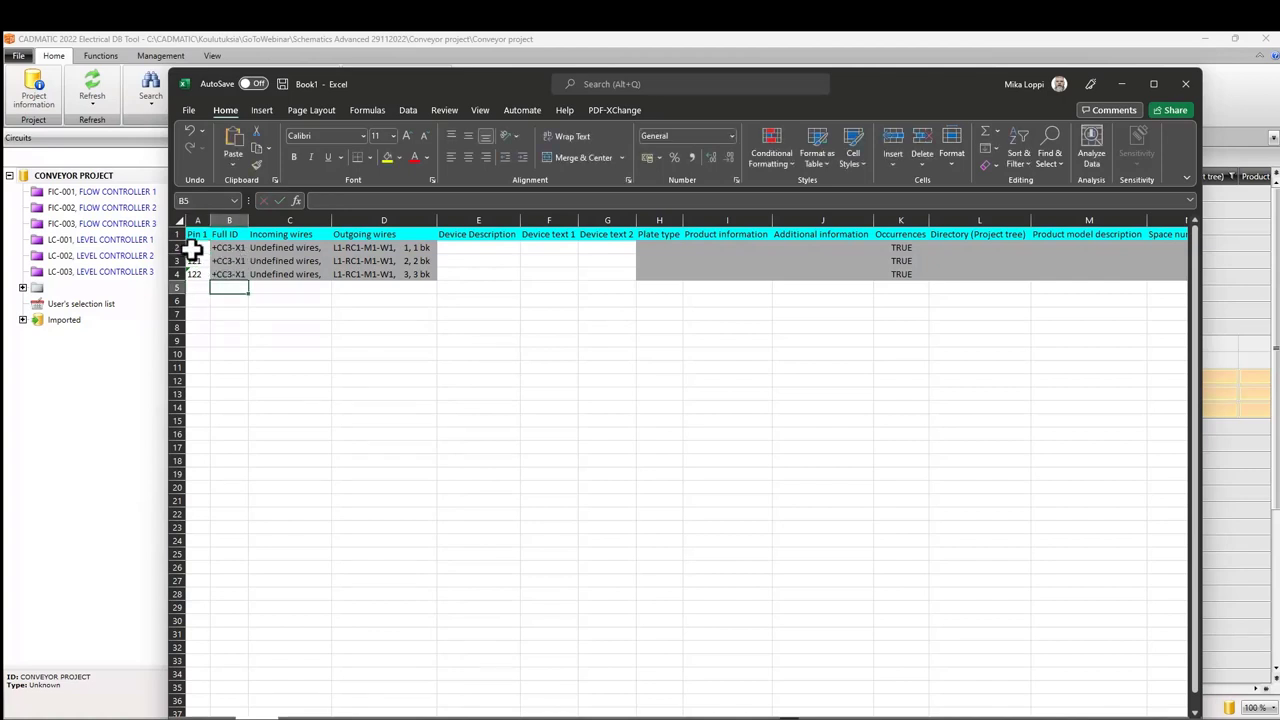
pyautogui.click(194, 248)
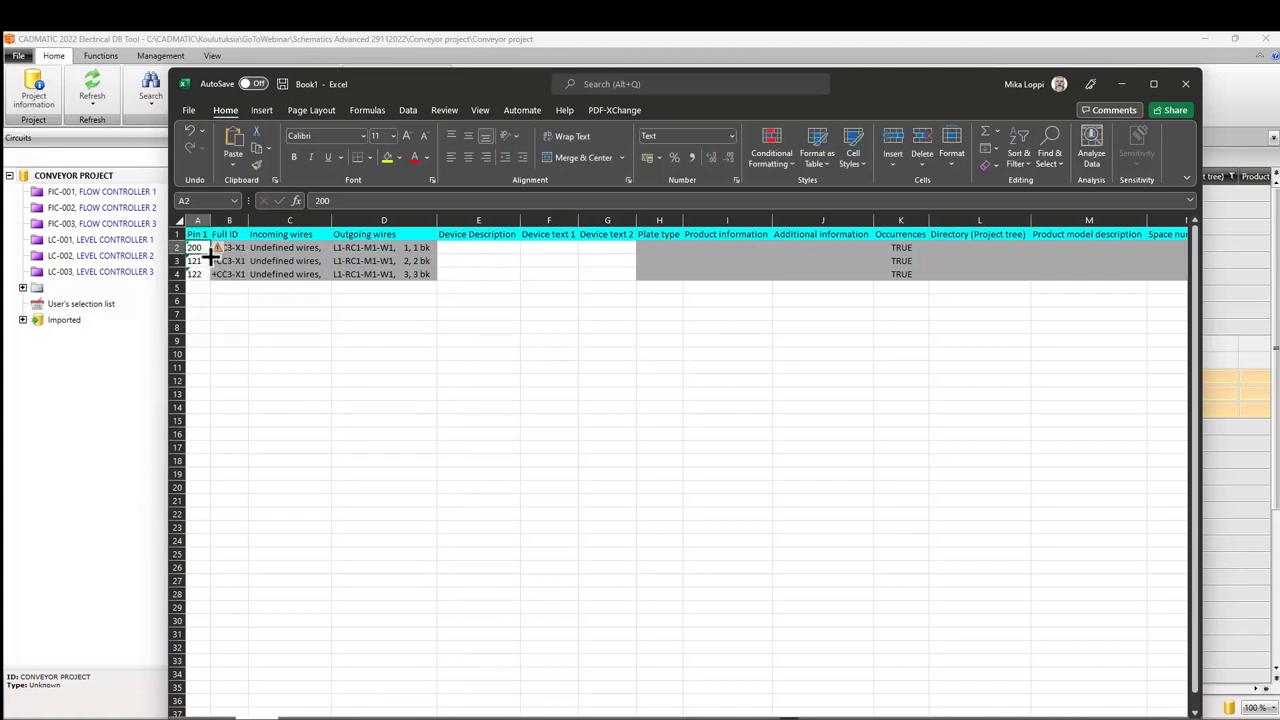
pyautogui.moveTo(210, 254); pyautogui.dragTo(208, 277)
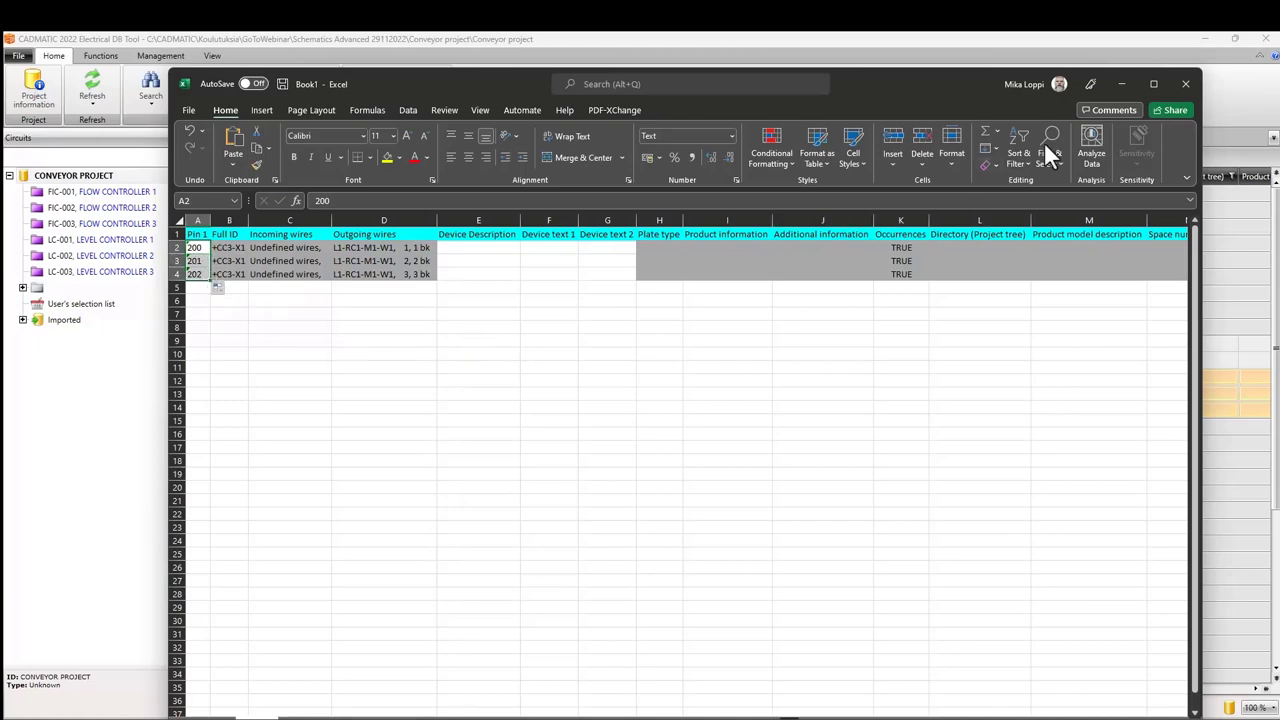
# Import the edited terminal rows from Excel into the Electrical DB Tool, and refresh the project data in CADMATIC Electrical.
pyautogui.click(1121, 86)
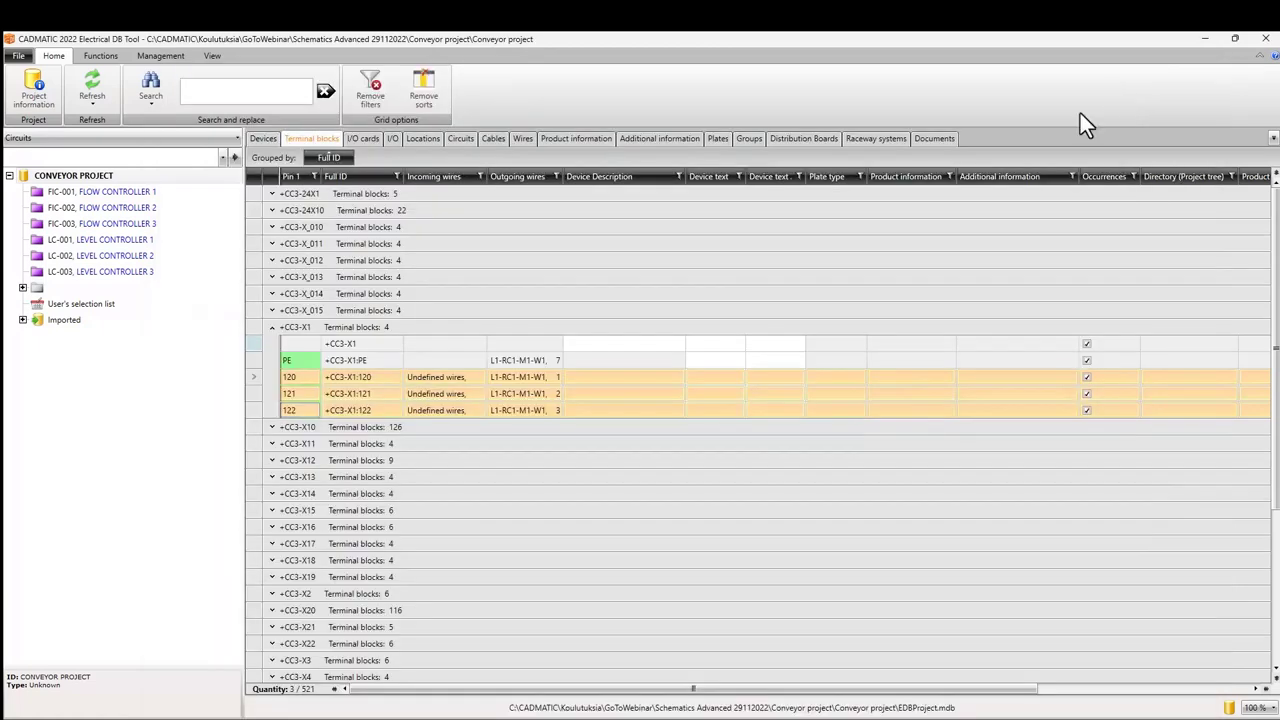
pyautogui.rightClick(252, 377)
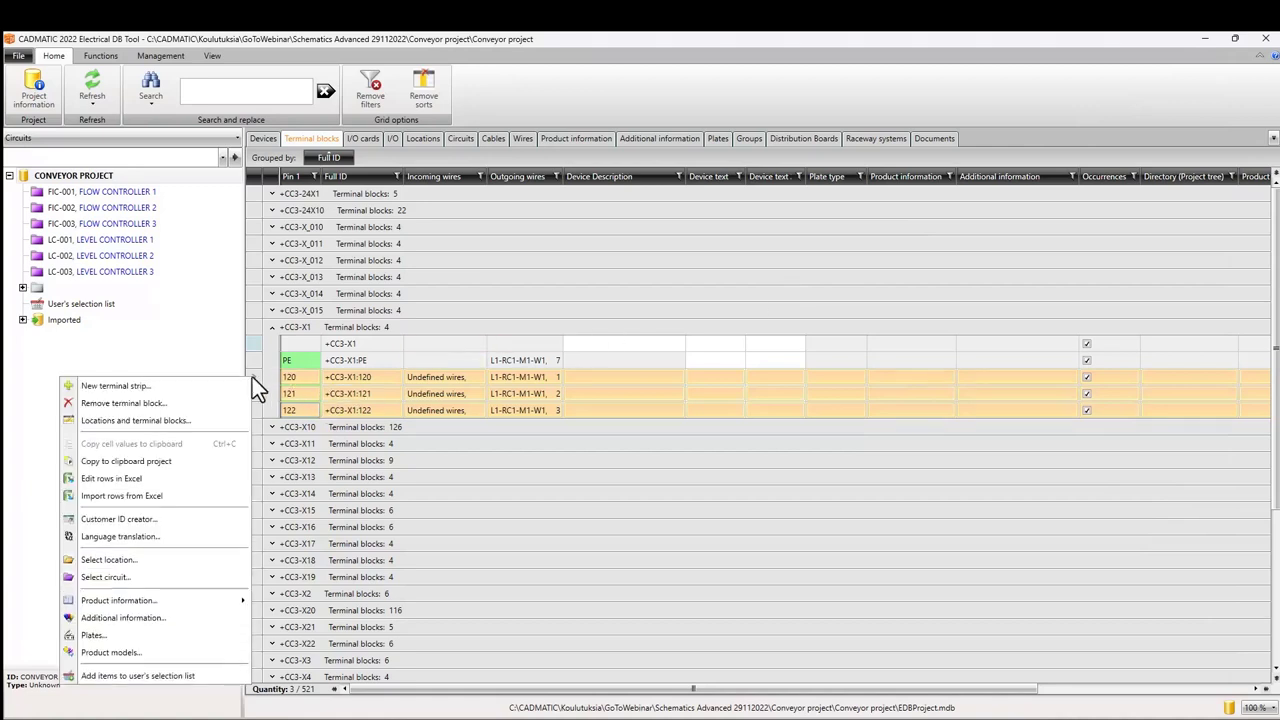
pyautogui.click(203, 497)
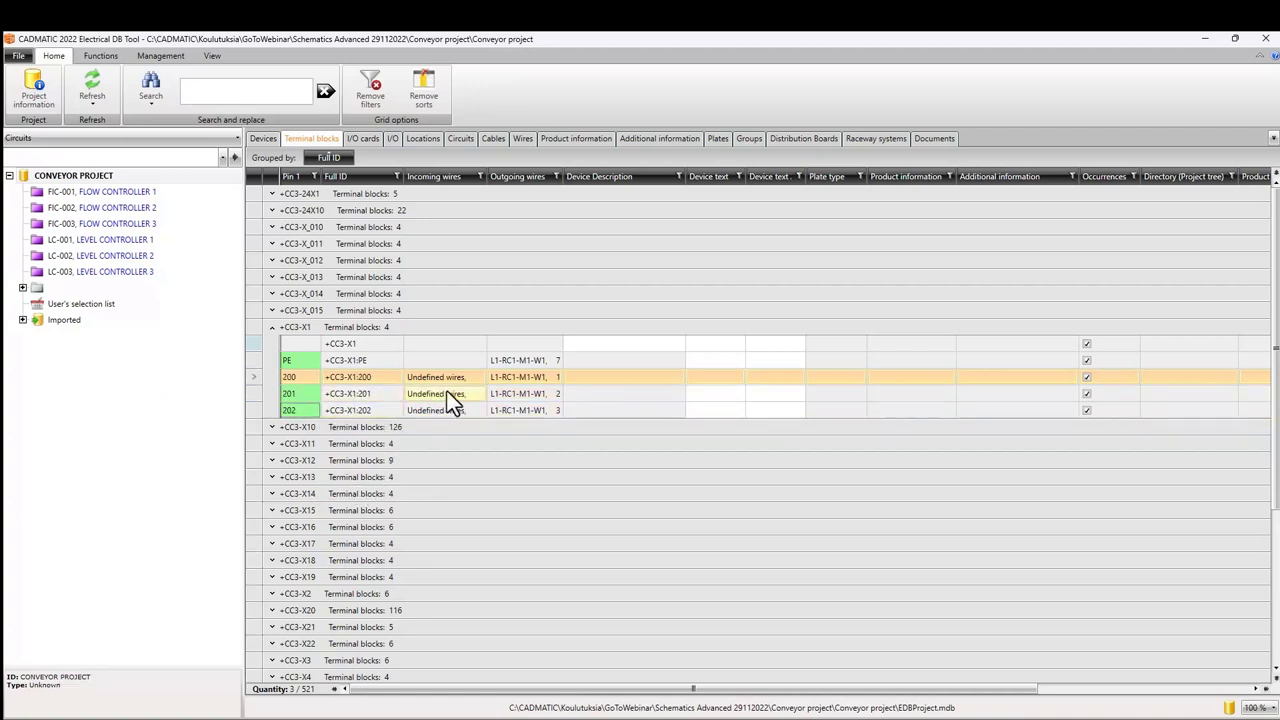
pyautogui.hotkey('alt', 'Tab')
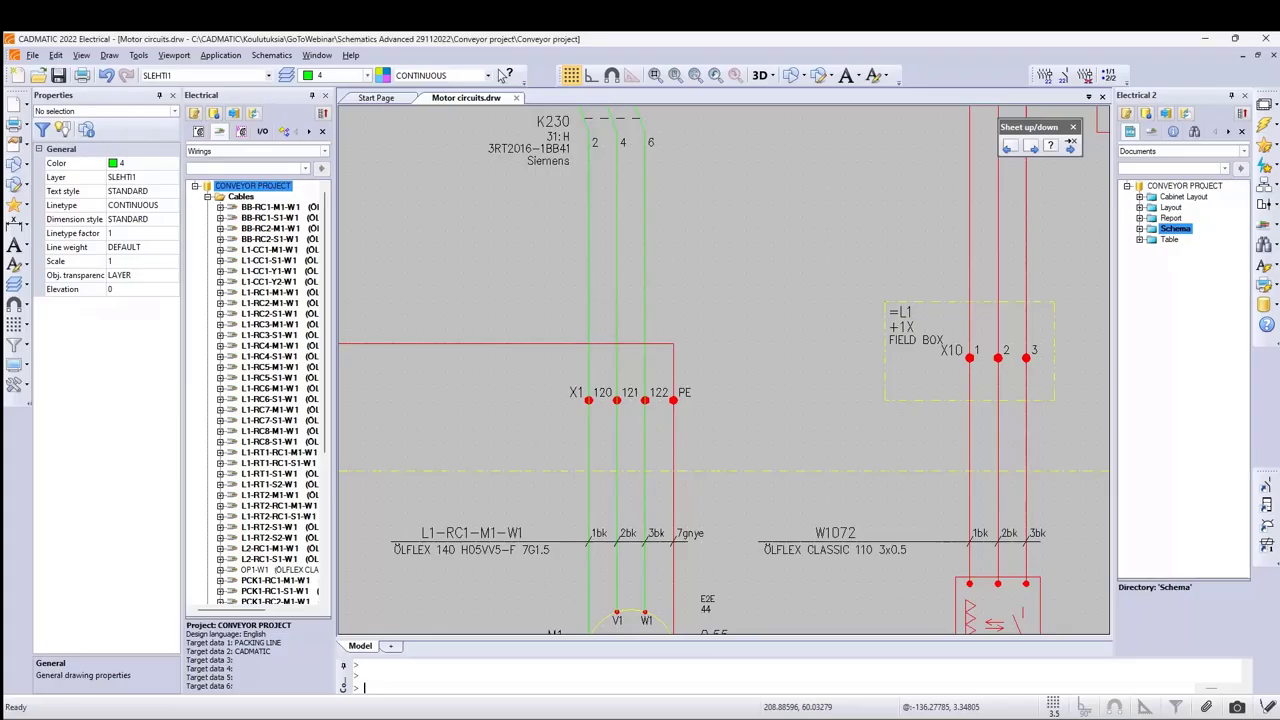
pyautogui.click(252, 116)
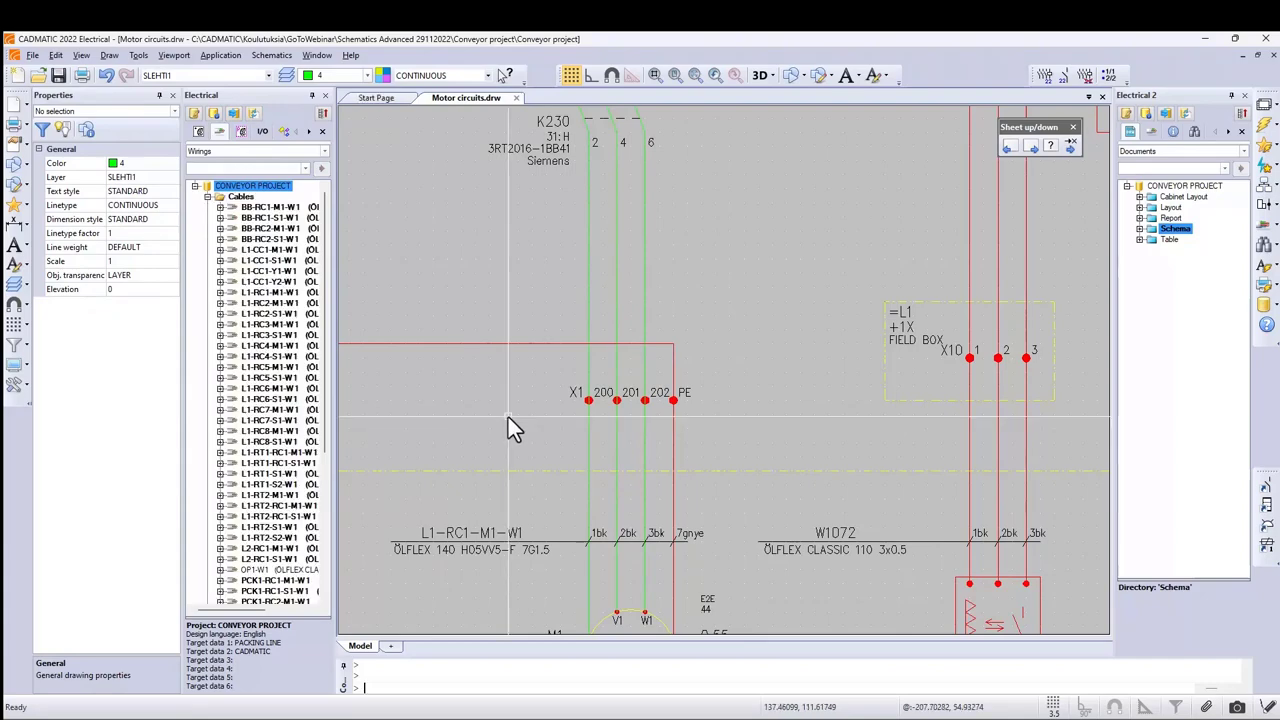
# Return to the Electrical DB Tool and examine the Dynamic customer ID creator's parent types and the project import options.
pyautogui.hotkey('alt', 'Tab')
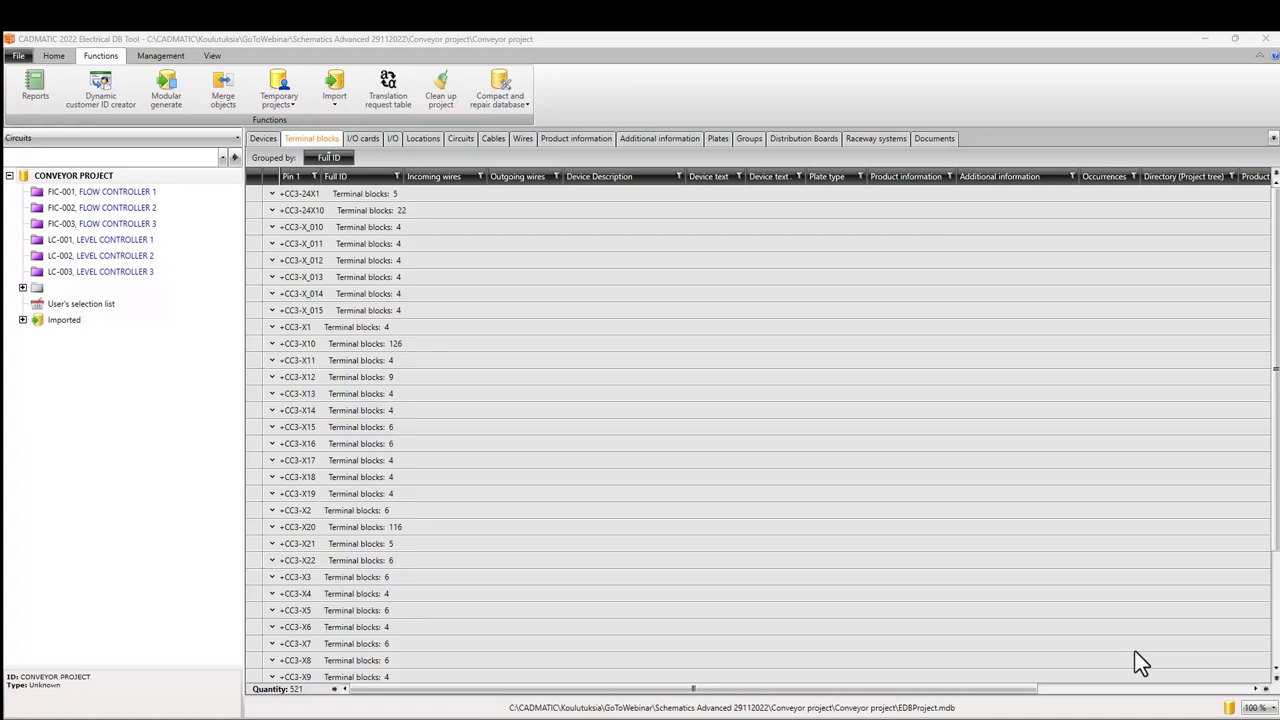
pyautogui.click(116, 84)
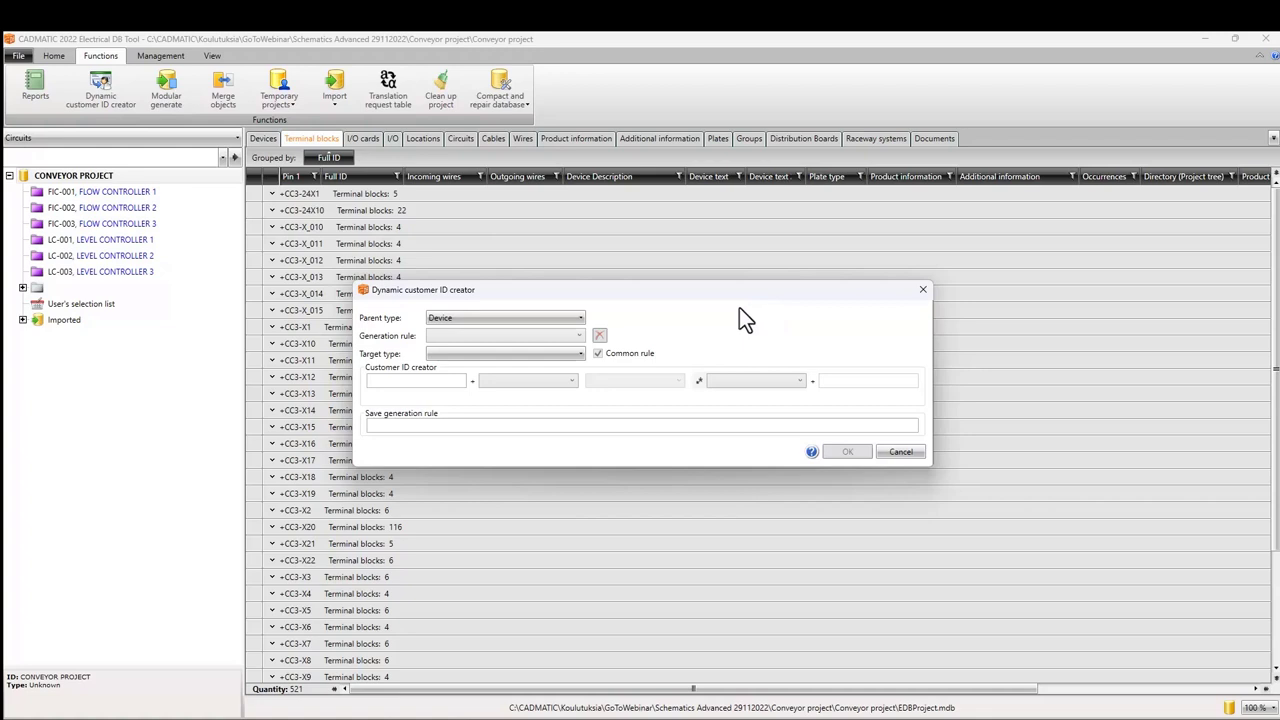
pyautogui.click(579, 320)
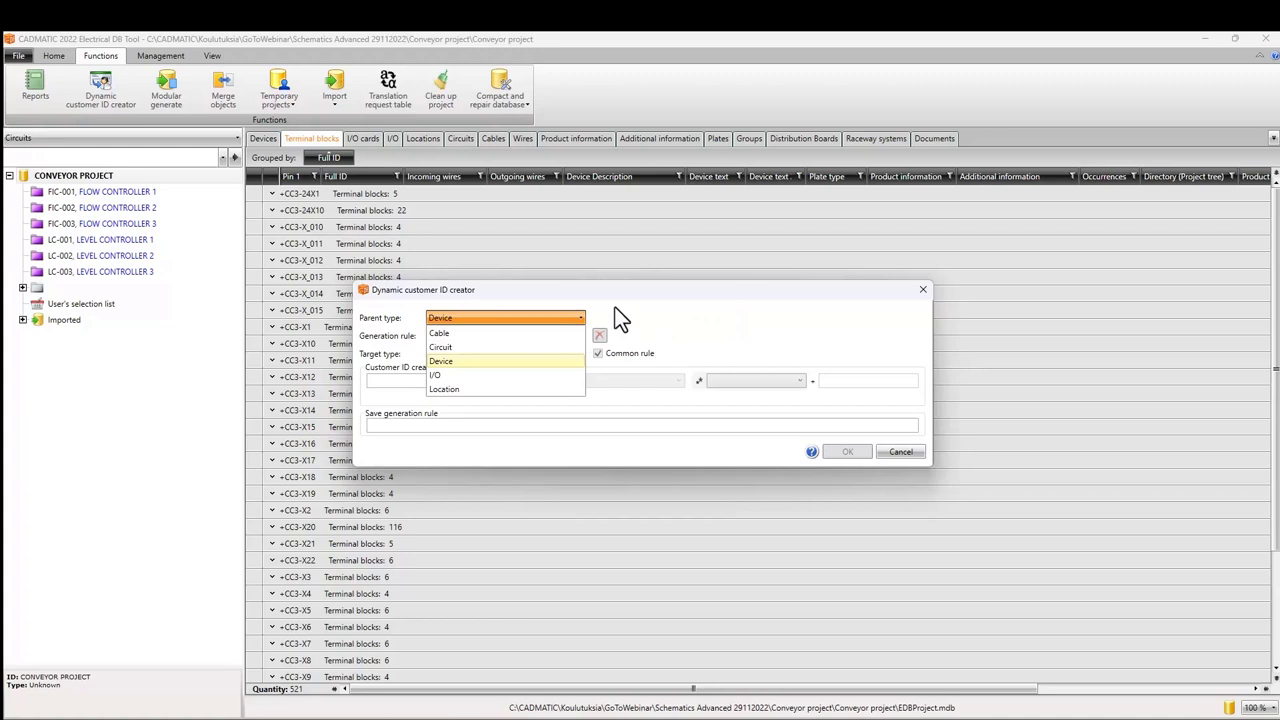
pyautogui.click(615, 309)
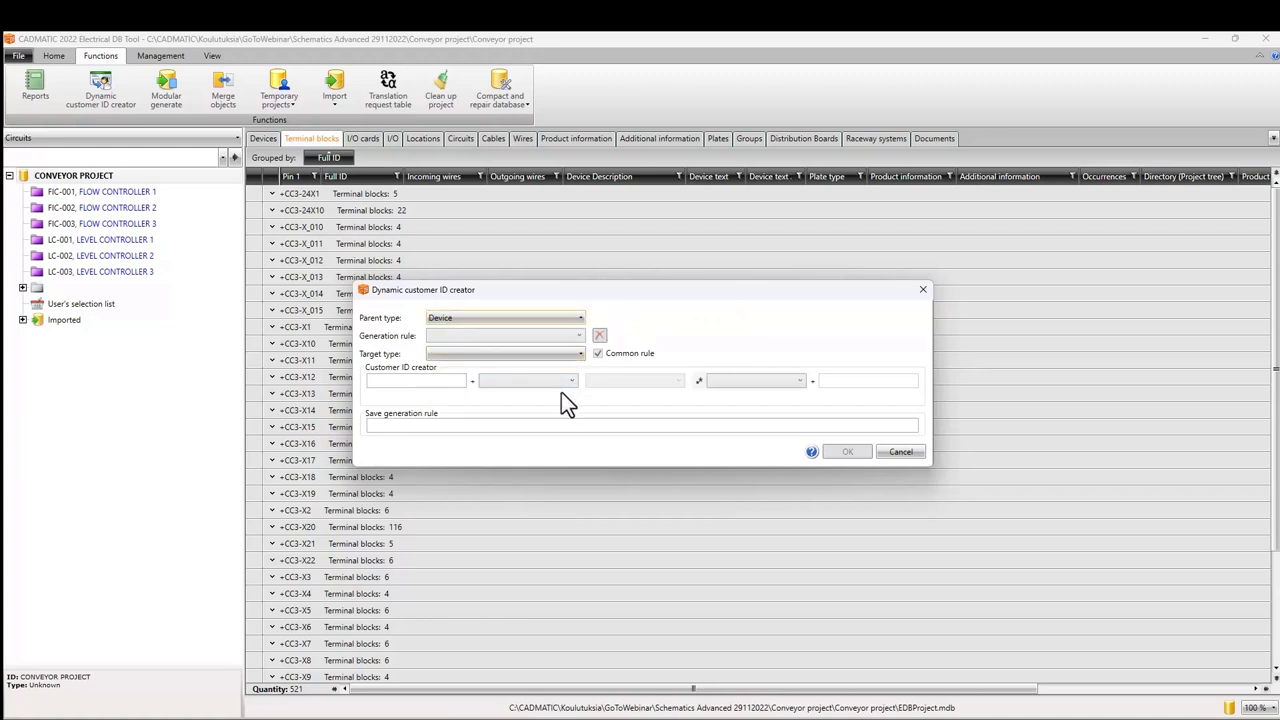
pyautogui.press('Escape')
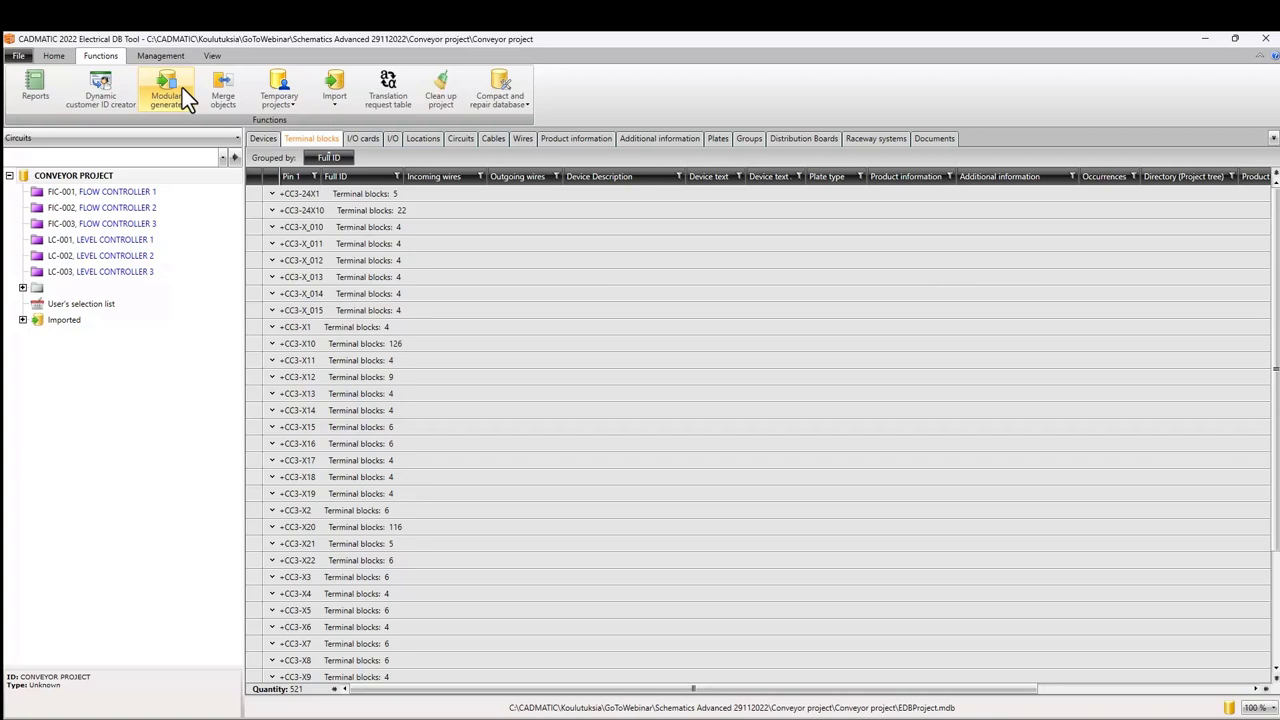
pyautogui.click(321, 96)
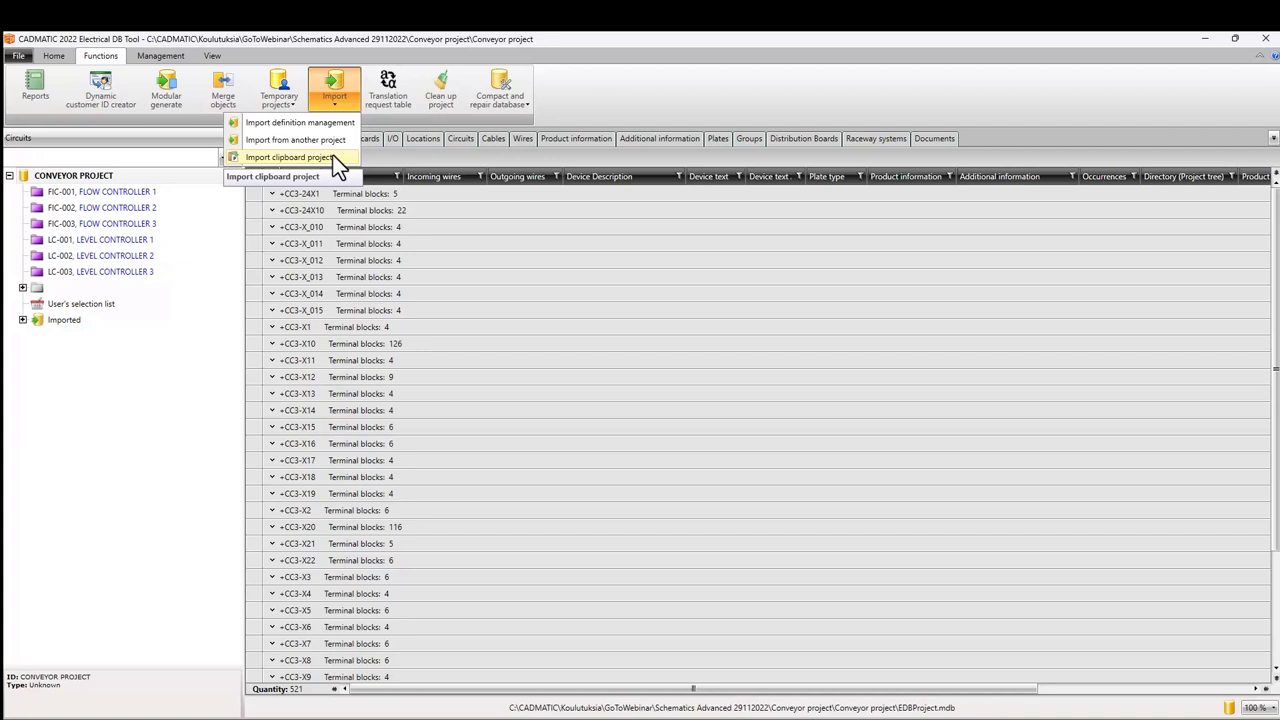
pyautogui.click(278, 100)
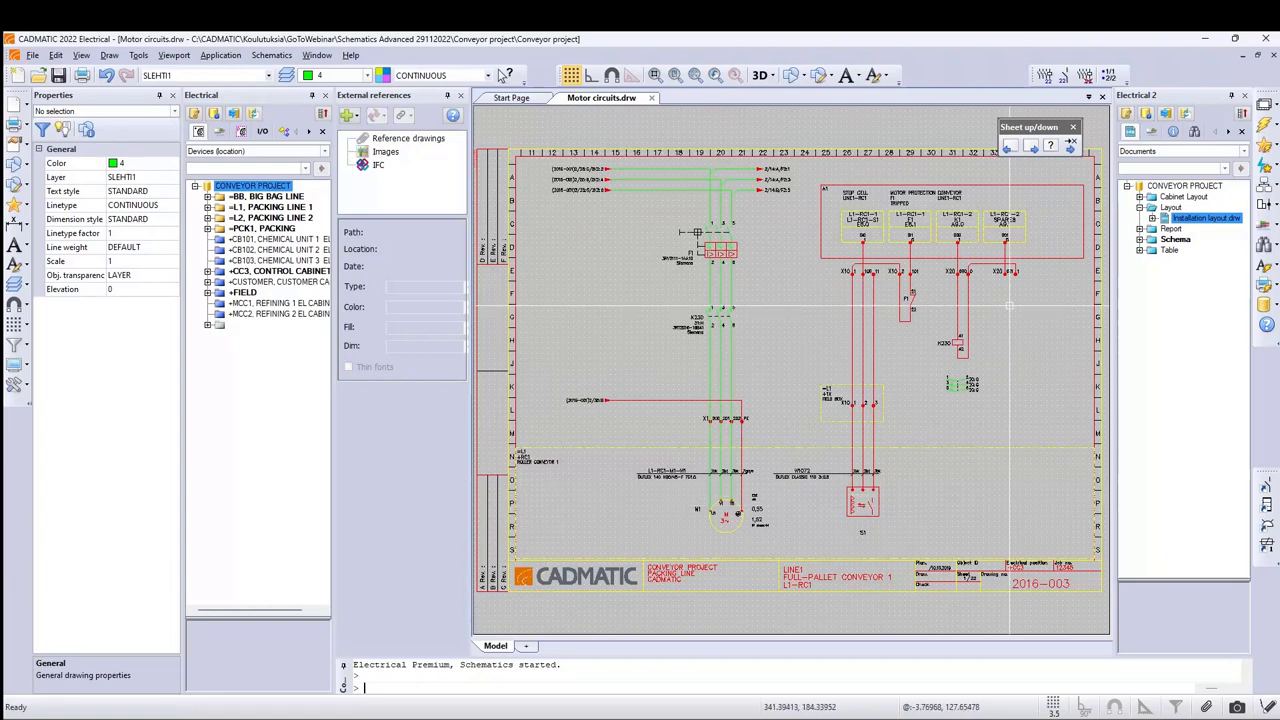
# Open the drawing Installation layout.drw from the Conveyor project's documents in CADMATIC Electrical.
pyautogui.rightClick(1197, 226)
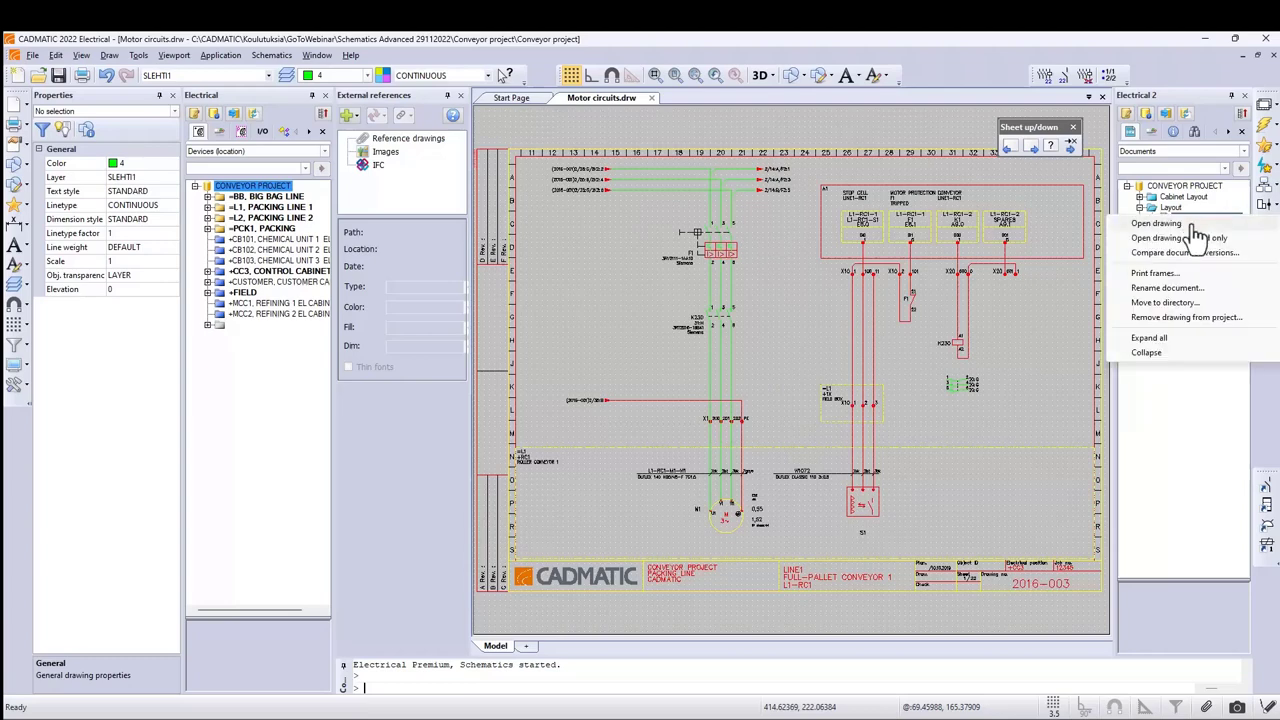
pyautogui.click(1193, 224)
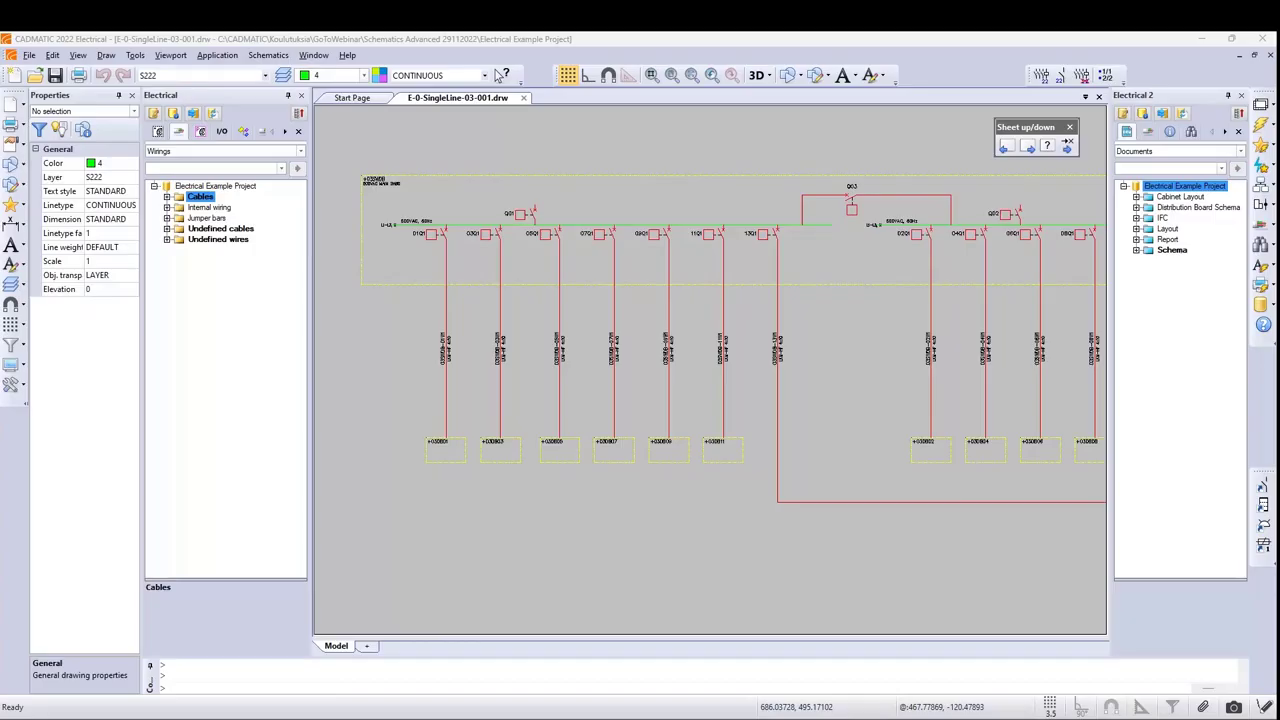
# Look through the single-line diagram commands and the framed single-line symbol categories in the Electrical Example Project.
pyautogui.click(618, 533)
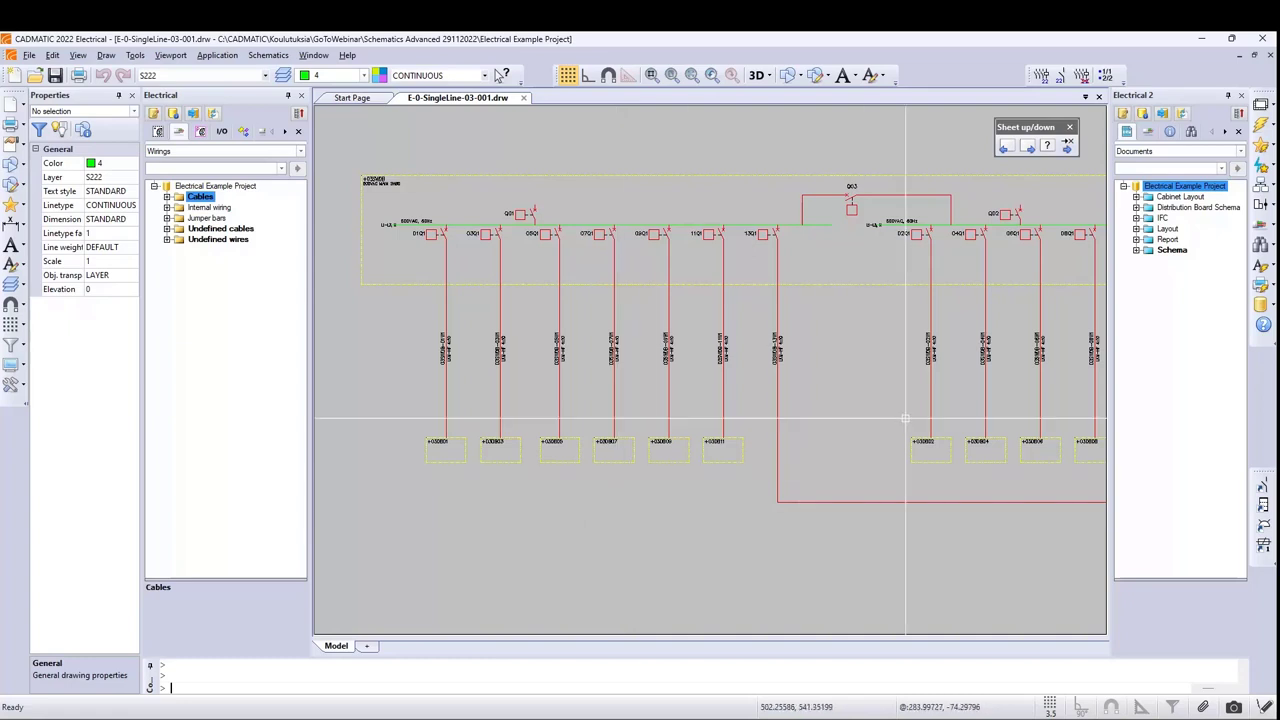
pyautogui.click(1260, 190)
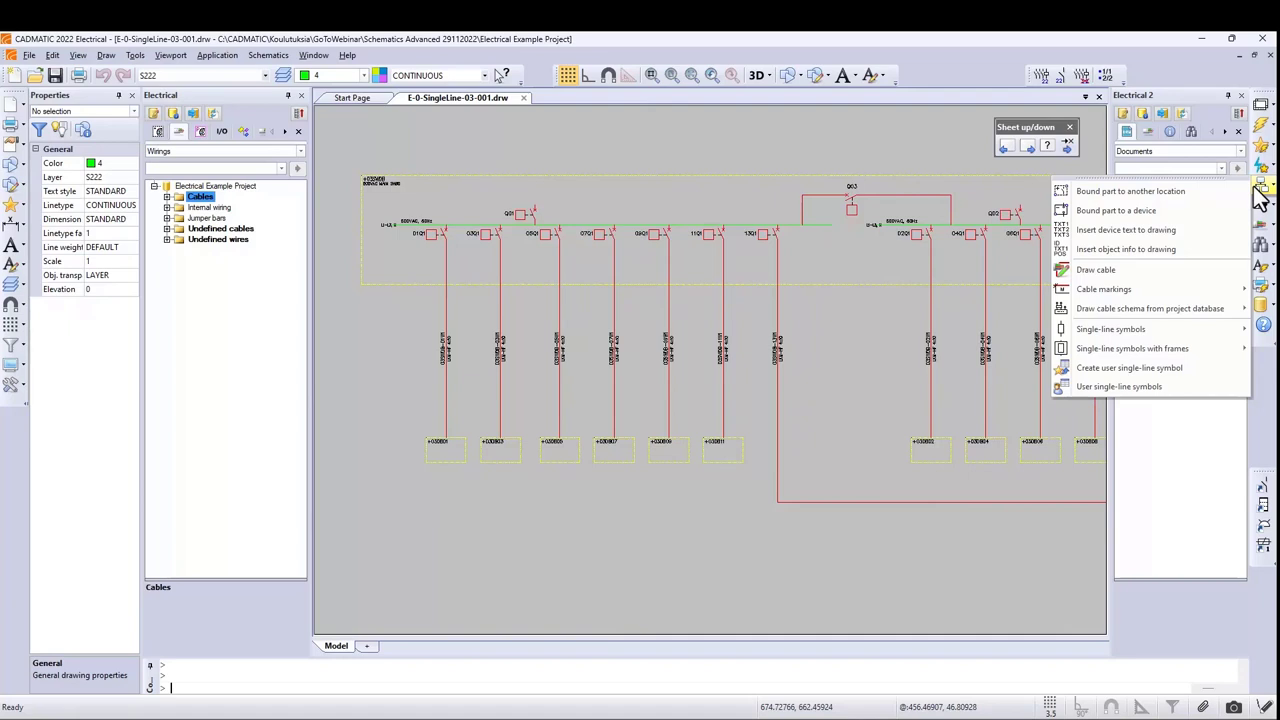
pyautogui.moveTo(1175, 327)
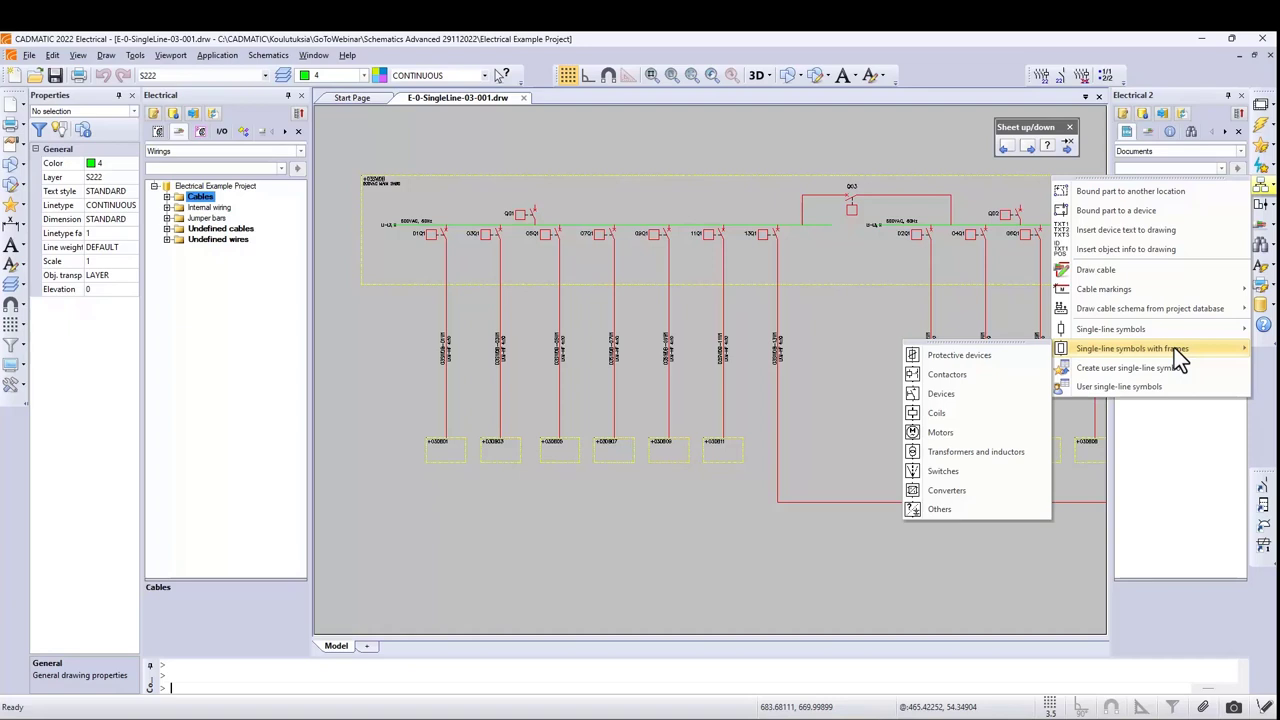
pyautogui.click(459, 390)
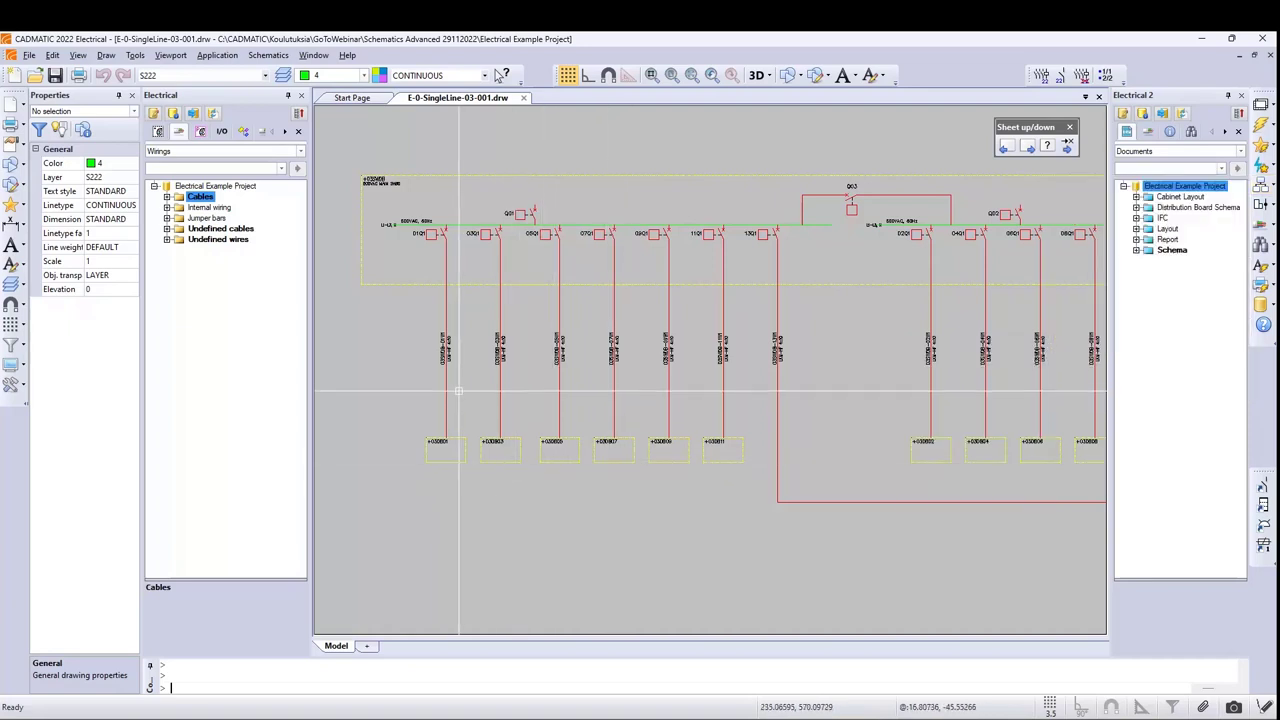
# Locate the cable feeding +03DB01 from breaker 01Q1 in the project tree from the single-line drawing.
pyautogui.scroll(2, 430, 348)
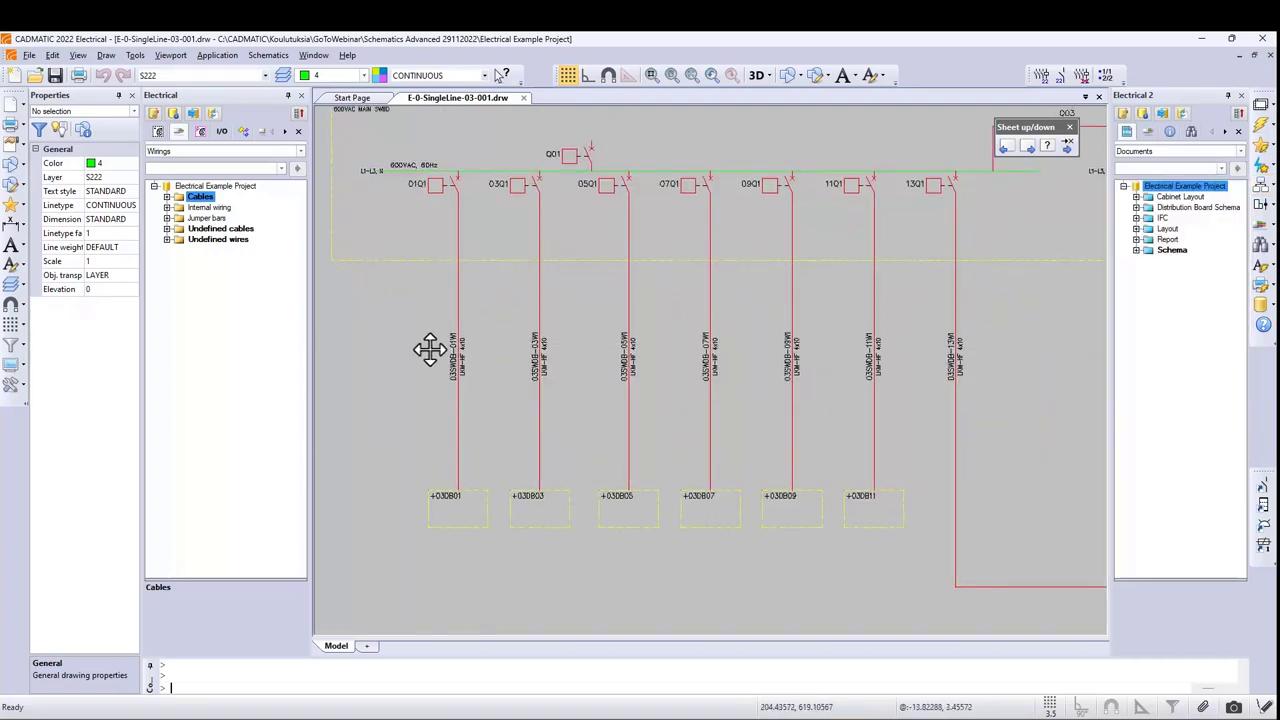
pyautogui.moveTo(430, 348); pyautogui.dragTo(482, 382, button='middle')
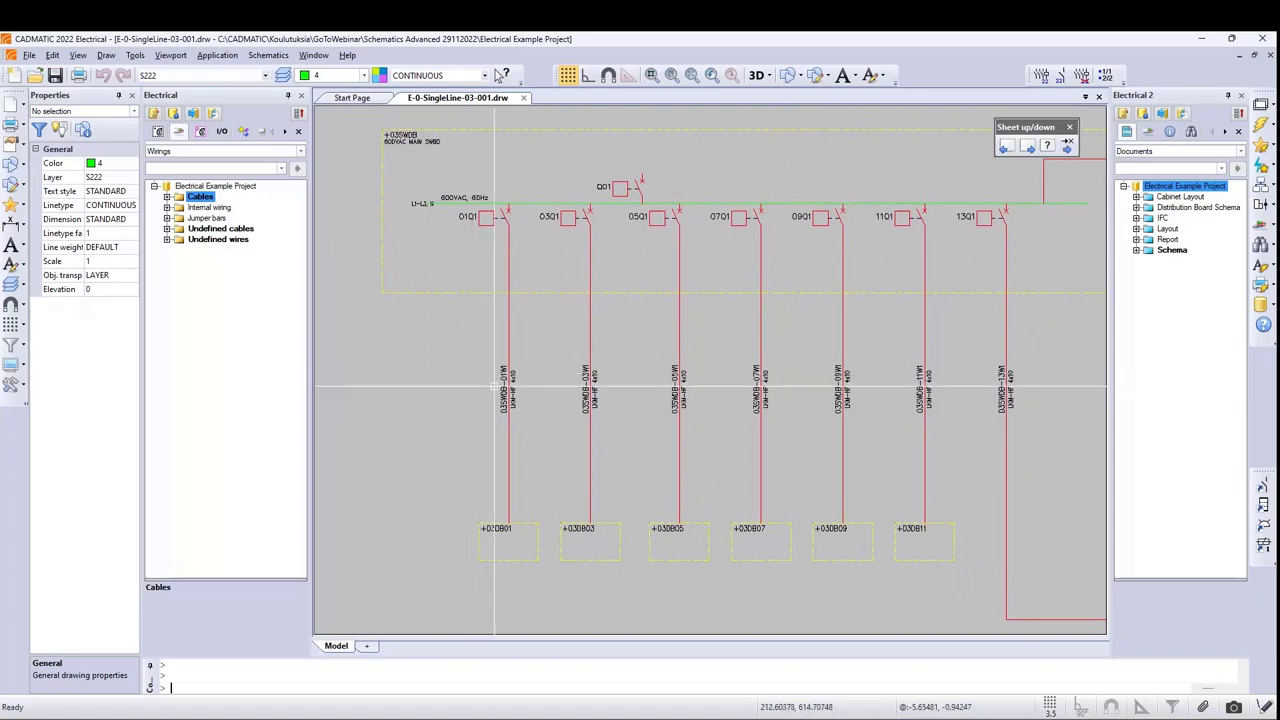
pyautogui.click(502, 389)
pyautogui.rightClick(503, 390)
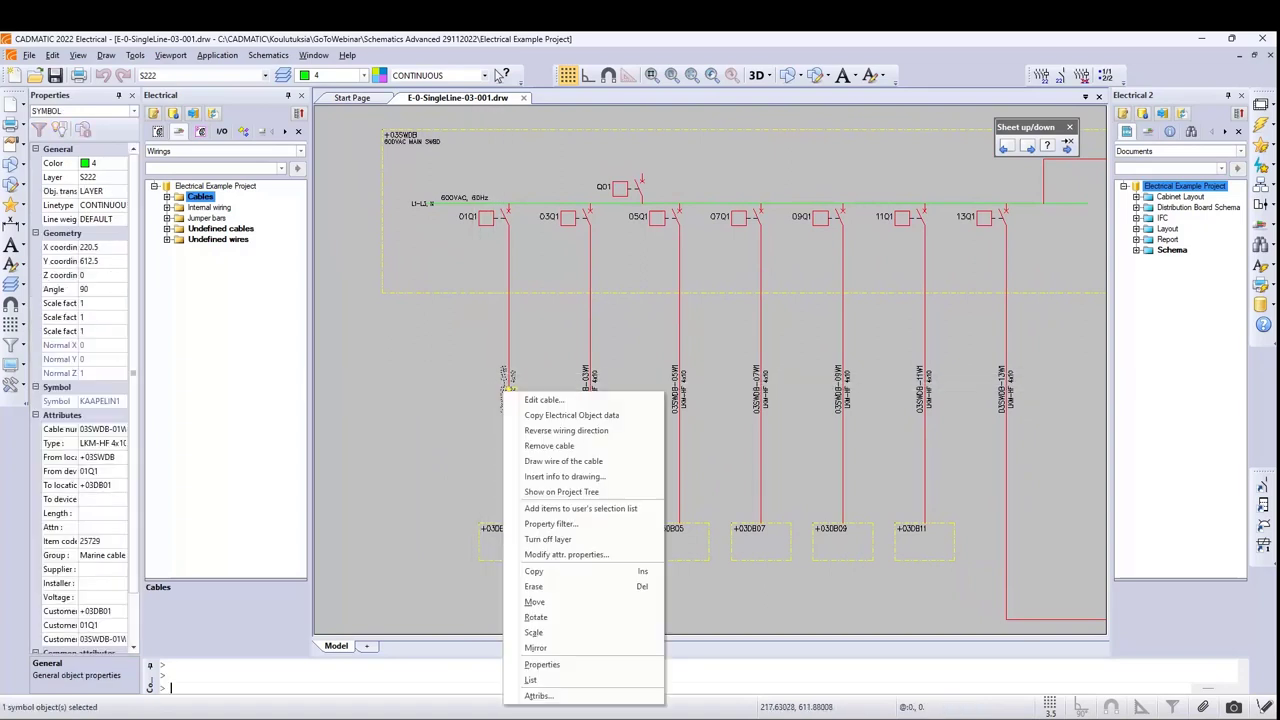
pyautogui.click(569, 491)
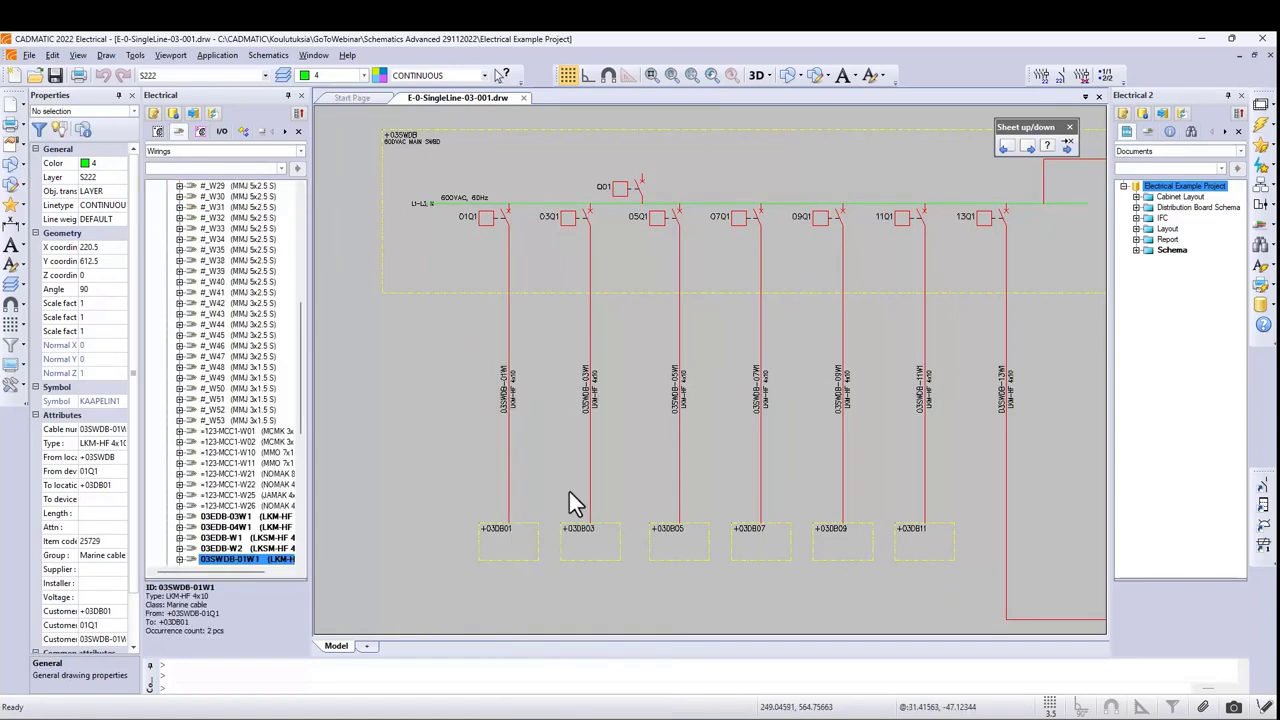
pyautogui.press('Escape')
# Move on to drawing E-PE-SingleLine-03-001.drw and examine the cable block diagram around EJ_4001 and EJ_4002.
pyautogui.press('pagedown')
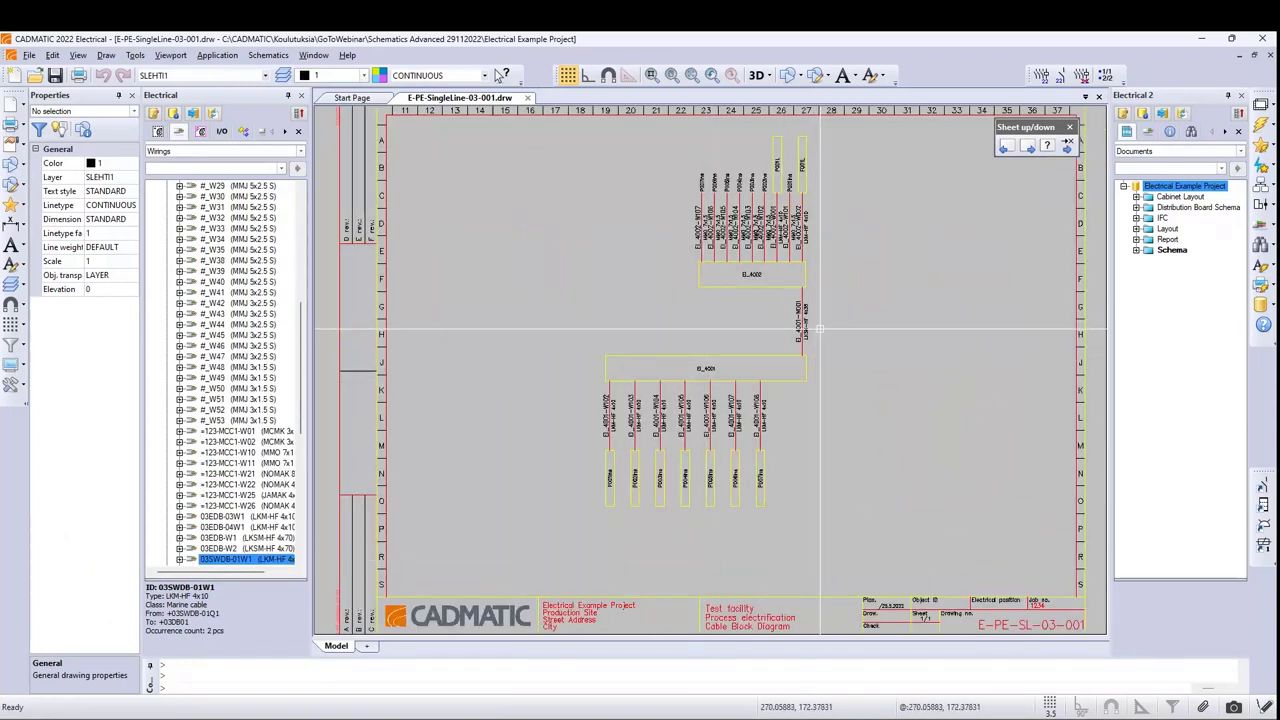
pyautogui.scroll(2, 826, 322)
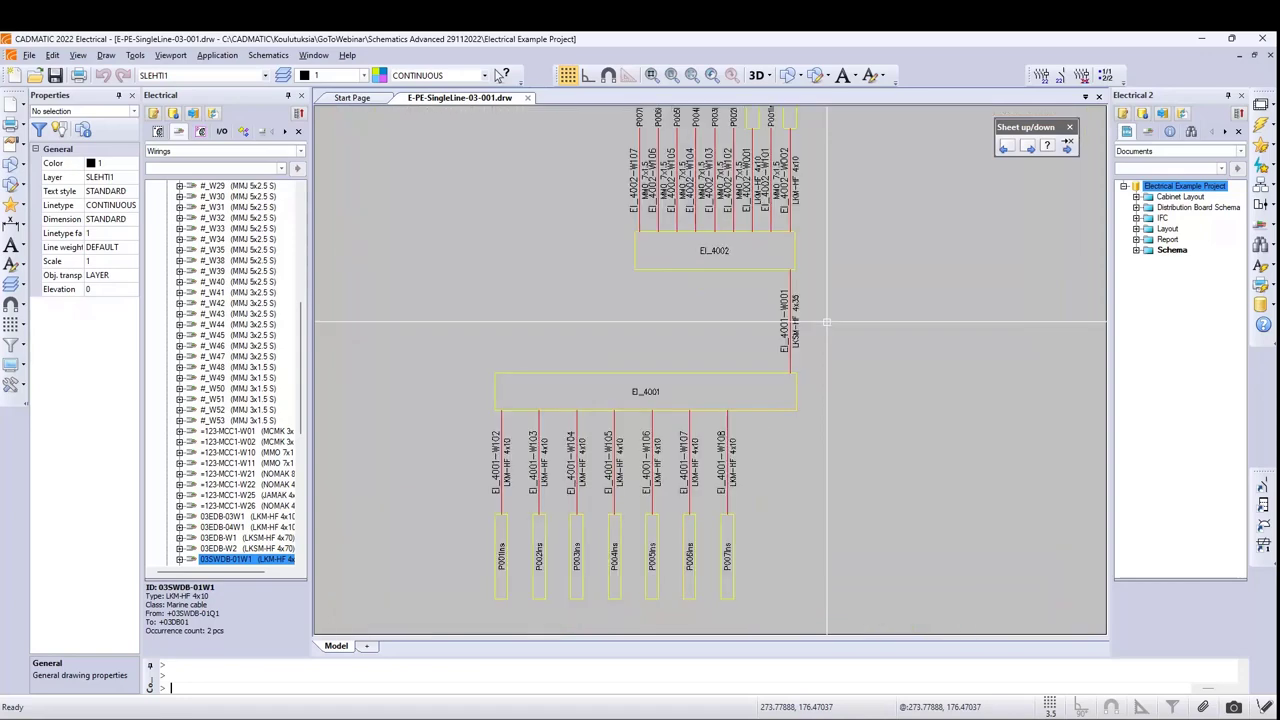
pyautogui.moveTo(826, 322); pyautogui.dragTo(795, 344, button='middle')
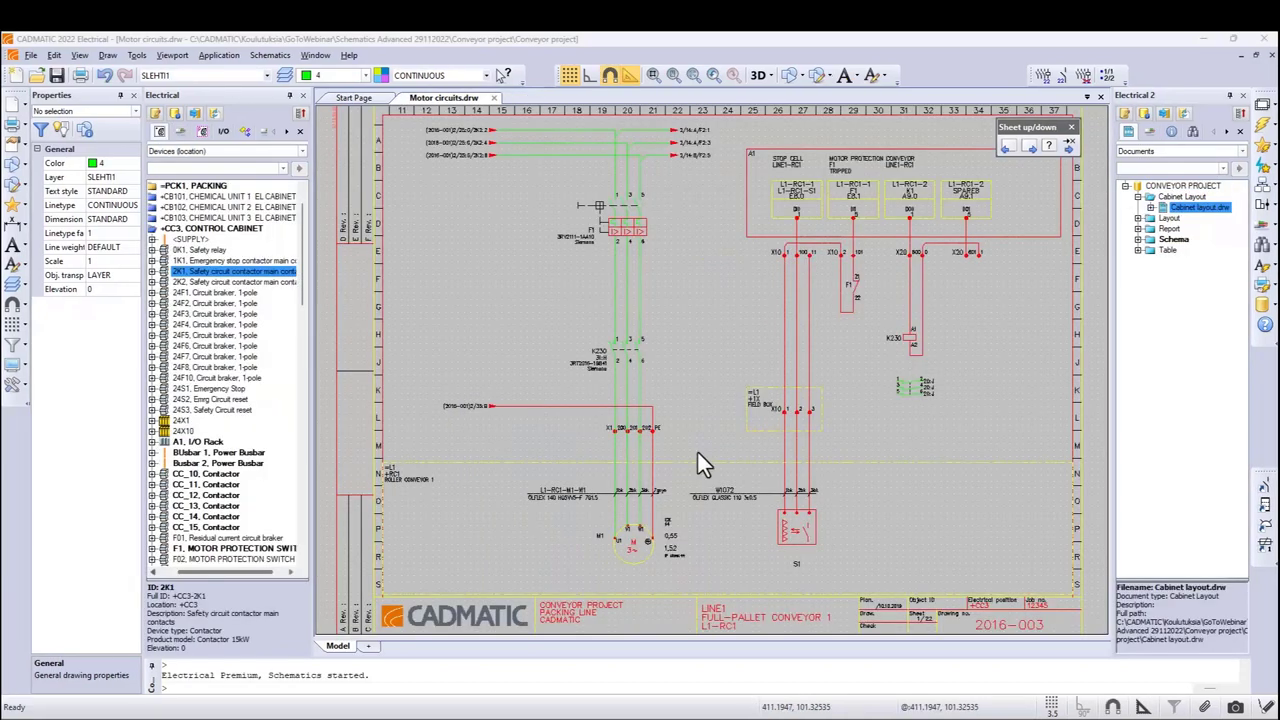
# Open the drawing Cabinet layout.drw from the Conveyor project's Cabinet Layout documents.
pyautogui.rightClick(1195, 209)
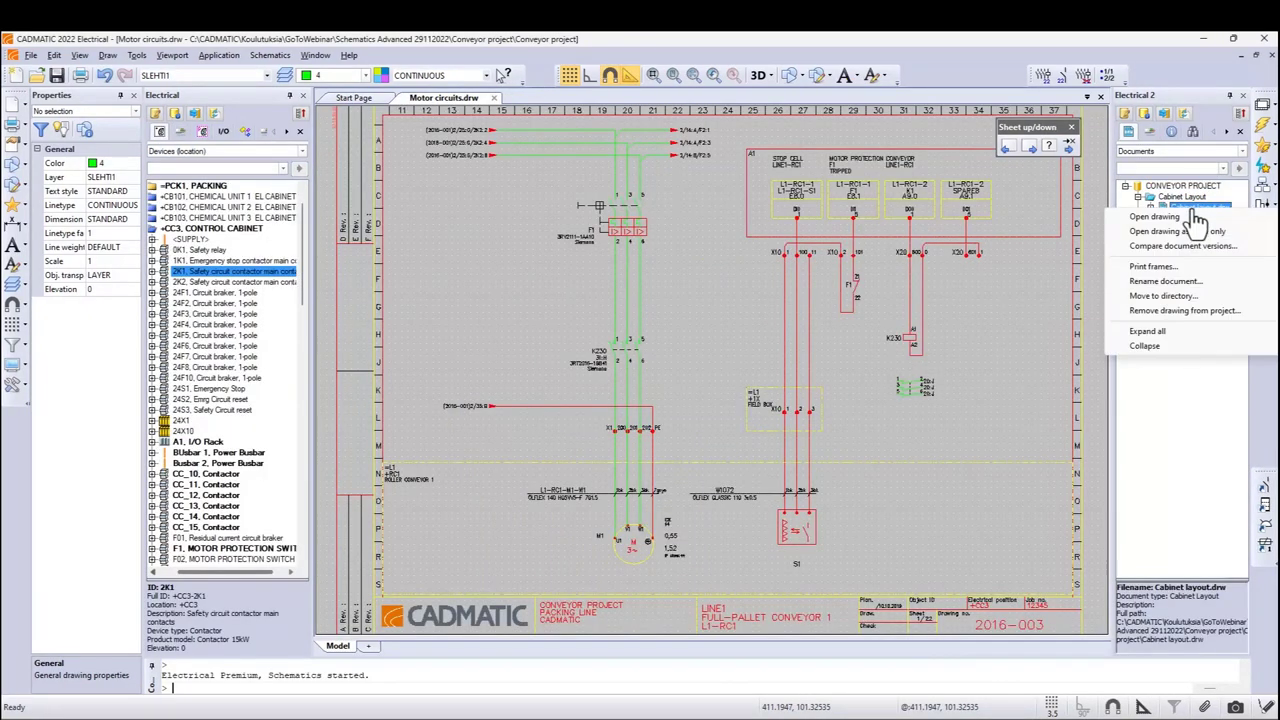
pyautogui.click(1188, 218)
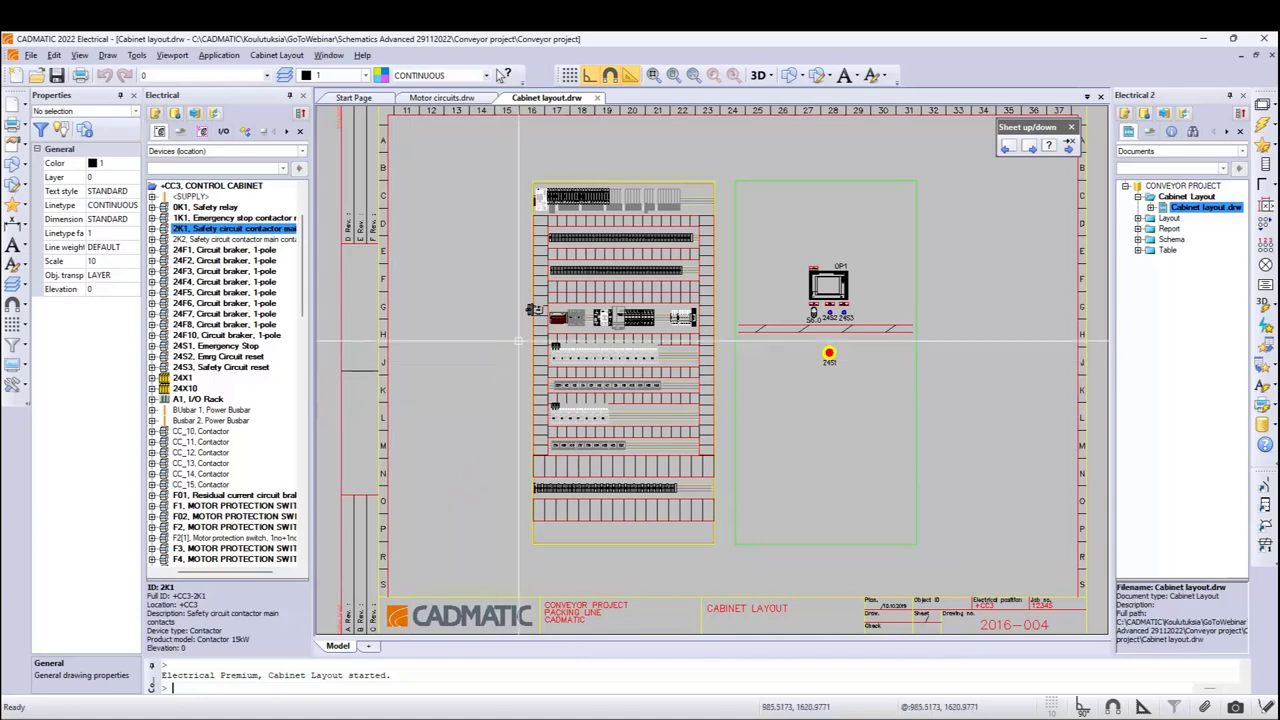
pyautogui.scroll(5, 540, 320)
pyautogui.scroll(-3, 540, 320)
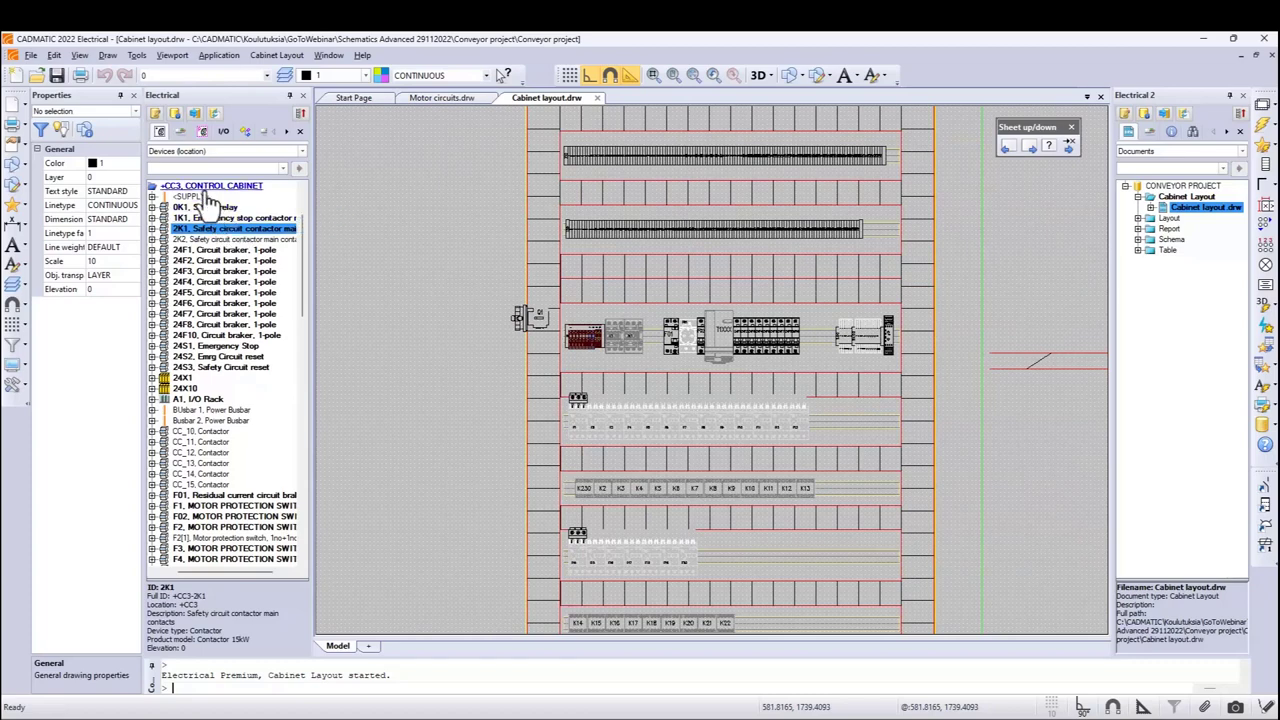
# Insert the CONTACTOR_15KW layout symbol of device 2K2 on the mounting plate, directly beside contactor 2K1.
pyautogui.click(152, 240)
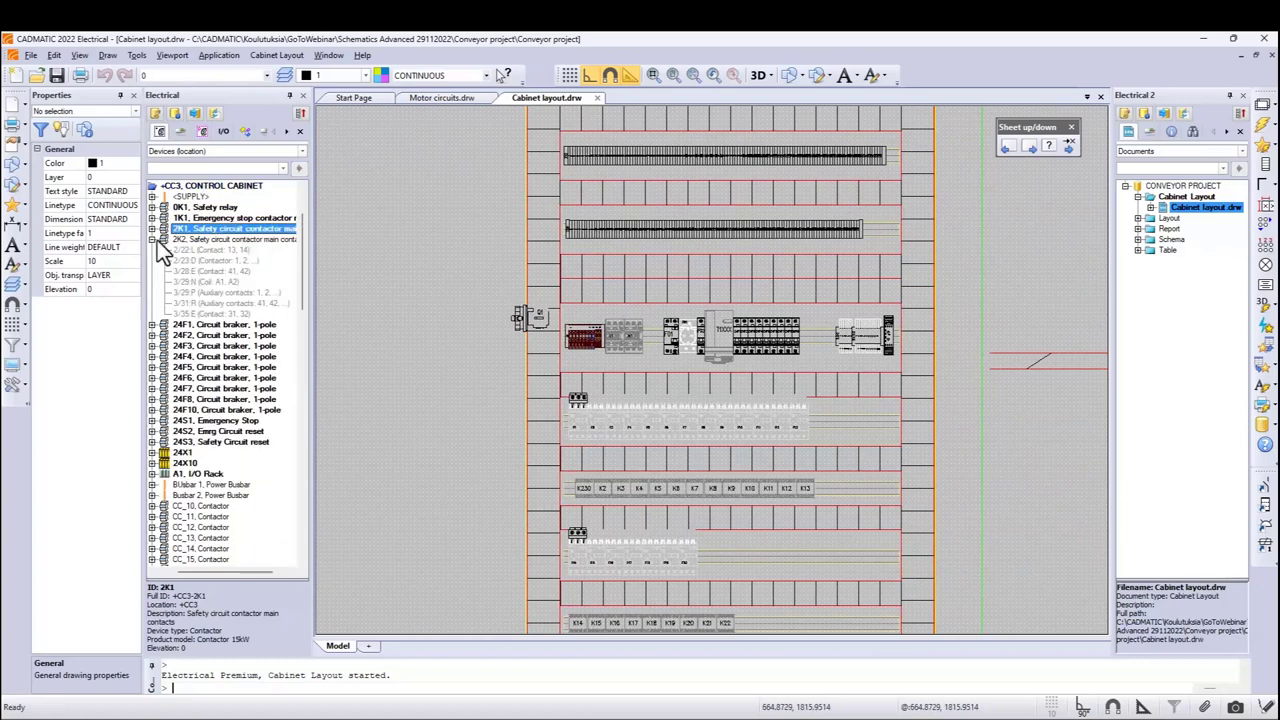
pyautogui.click(210, 241)
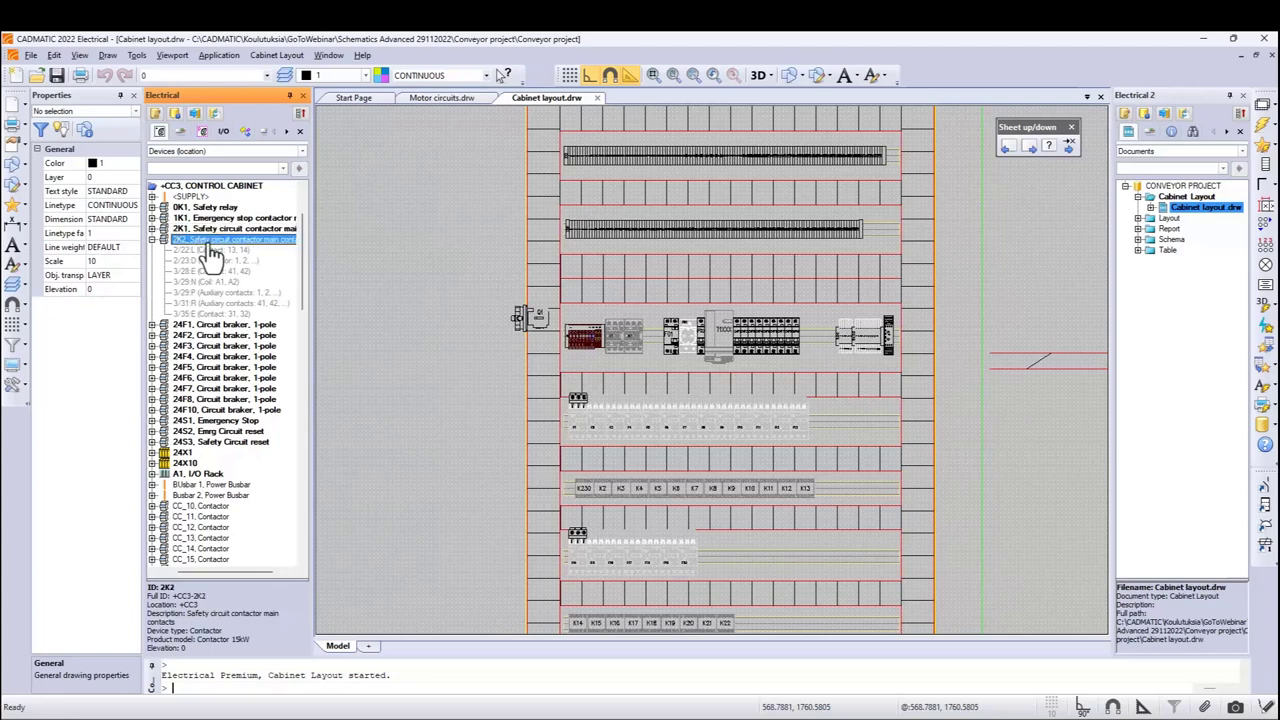
pyautogui.rightClick(211, 253)
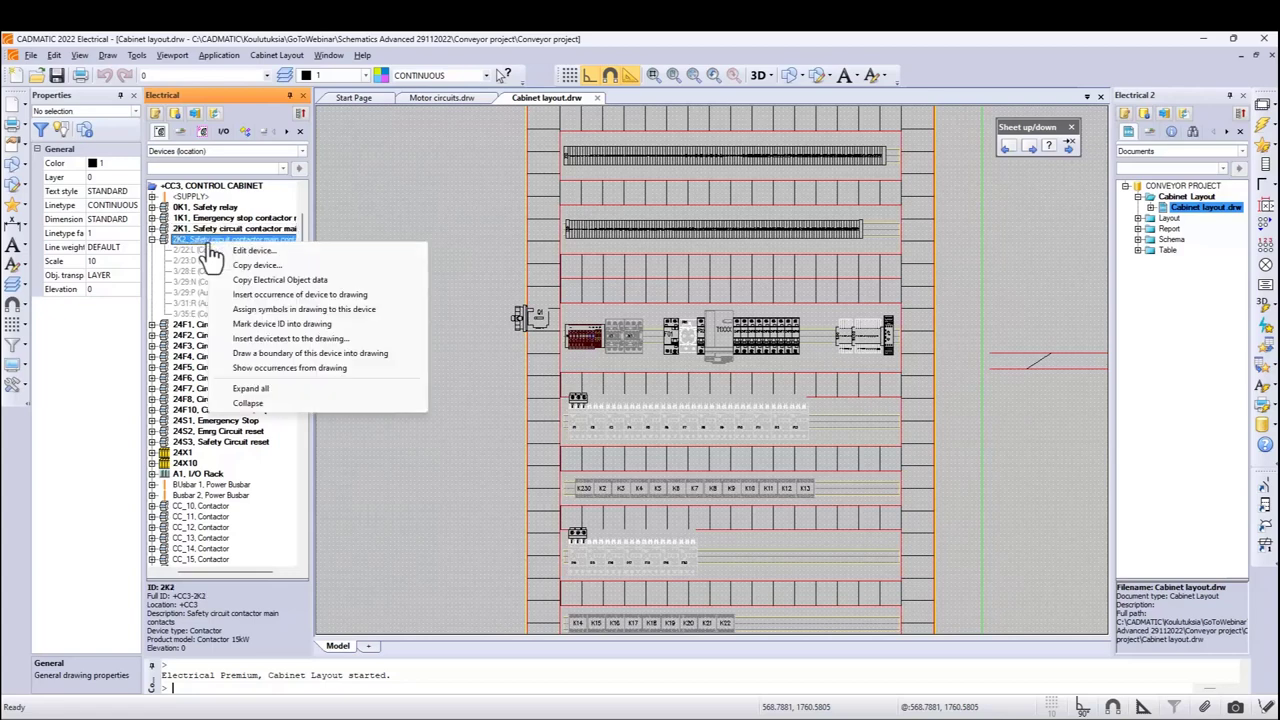
pyautogui.click(276, 296)
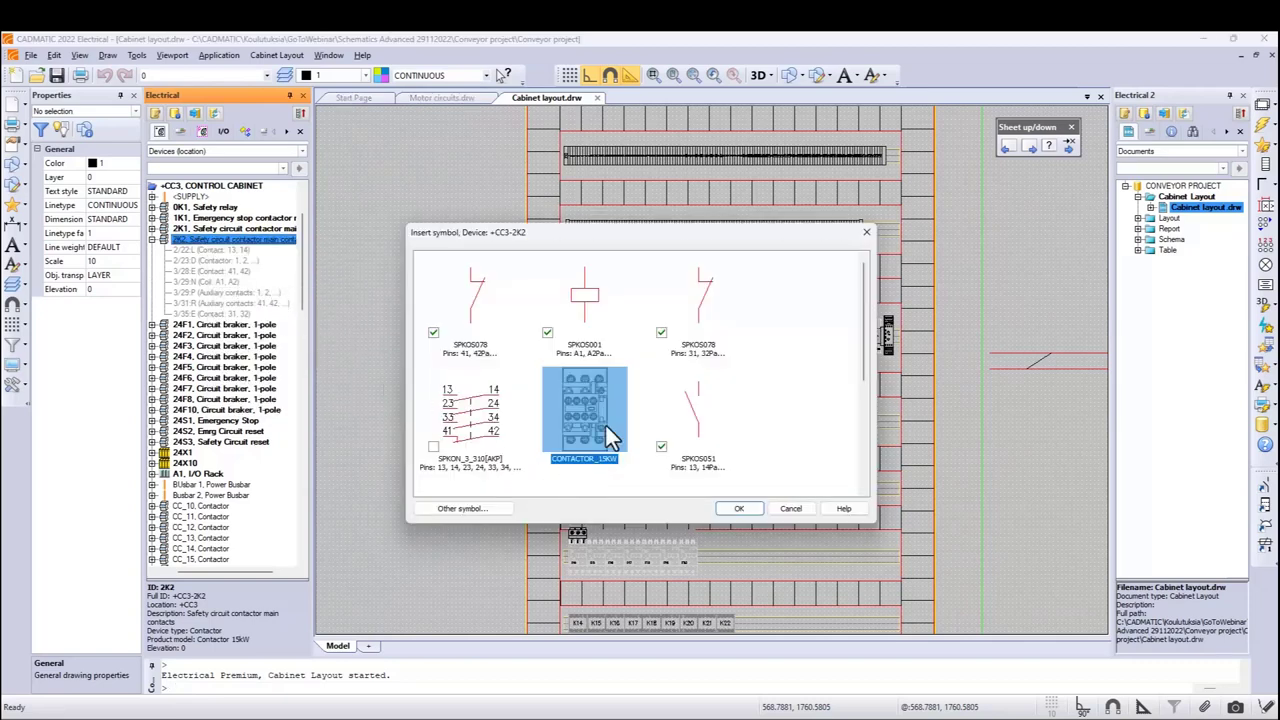
pyautogui.click(737, 509)
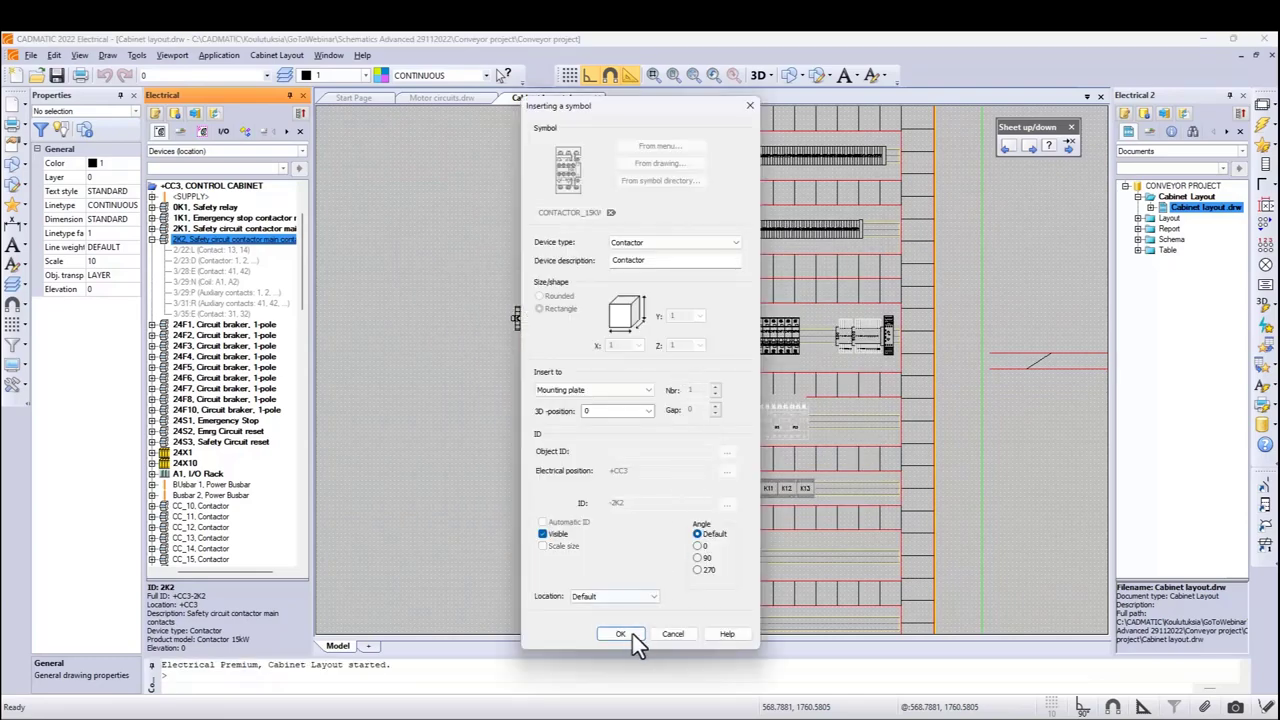
pyautogui.click(620, 634)
pyautogui.scroll(5, 700, 340)
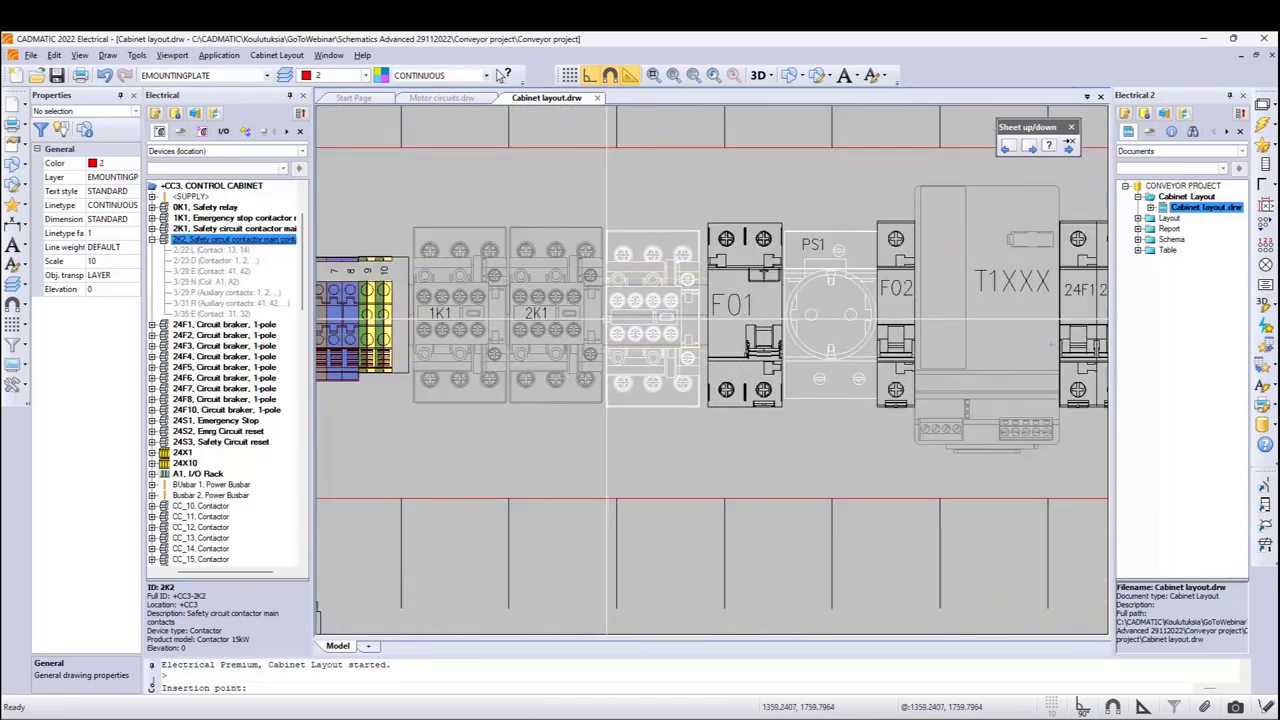
pyautogui.click(603, 315)
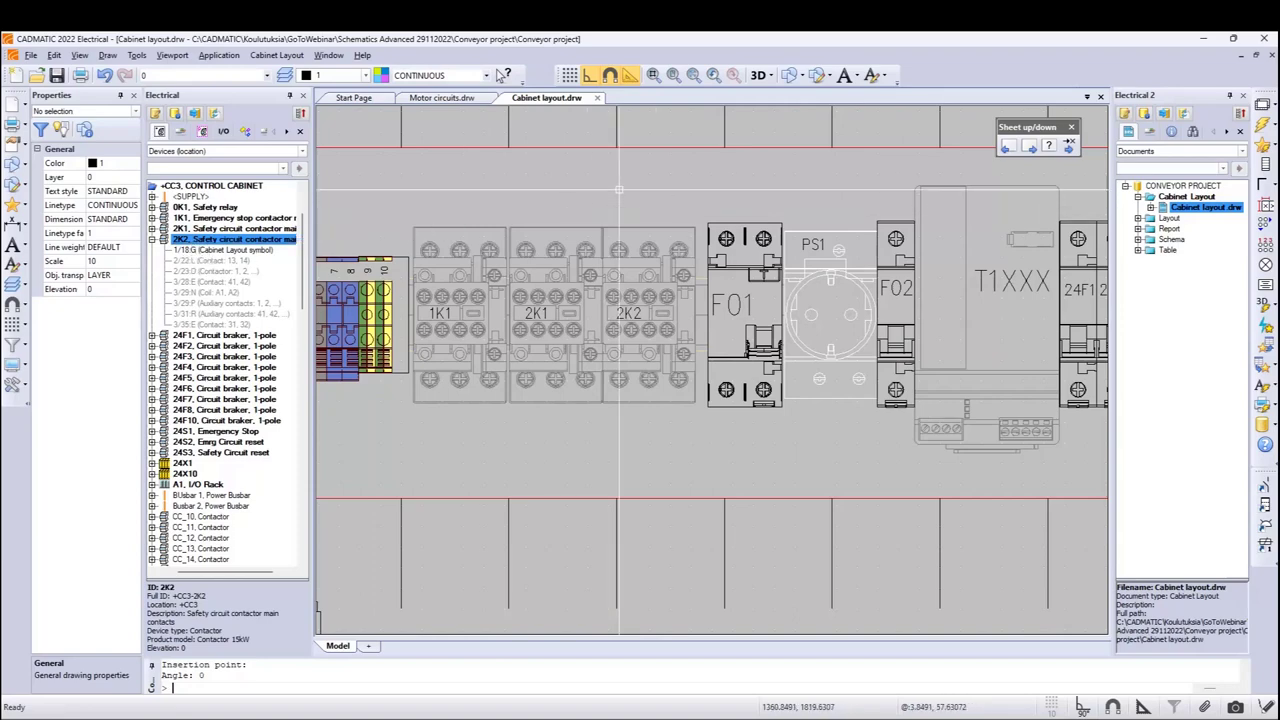
pyautogui.click(697, 83)
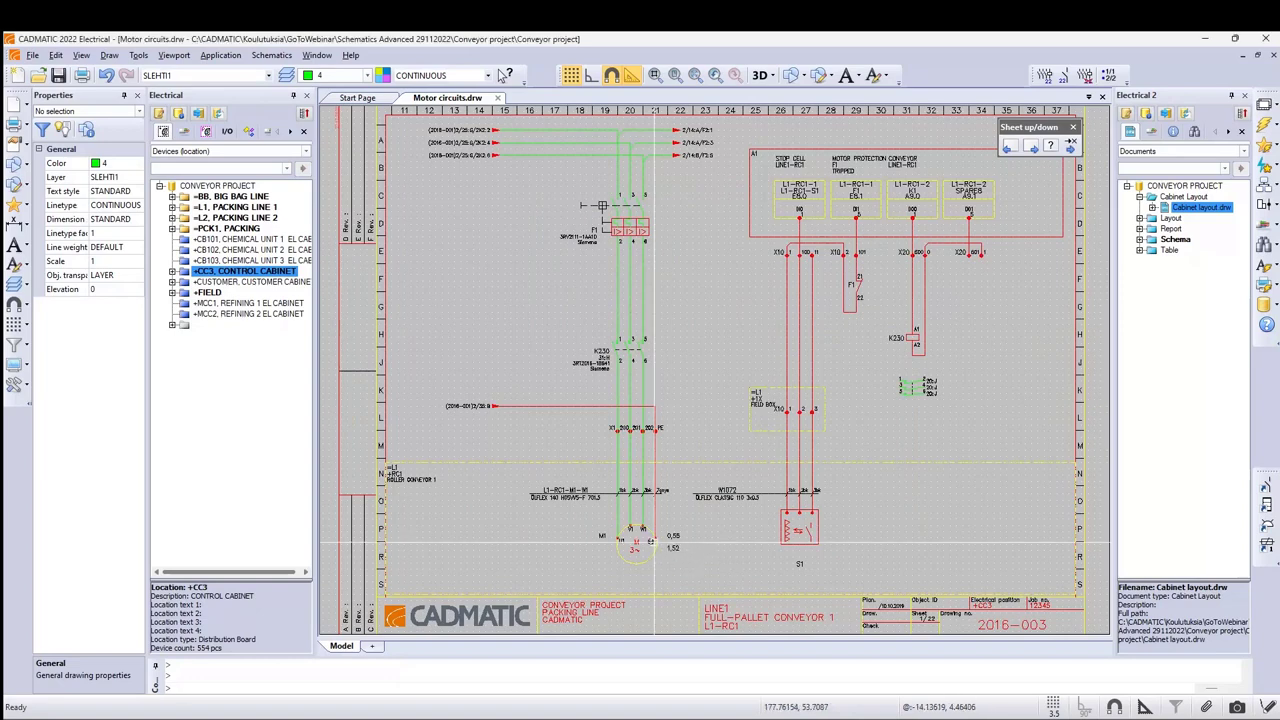
# Add the IP class attribute from the standard databases to the additional information of motor M1 in Motor circuits.drw.
pyautogui.click(655, 548)
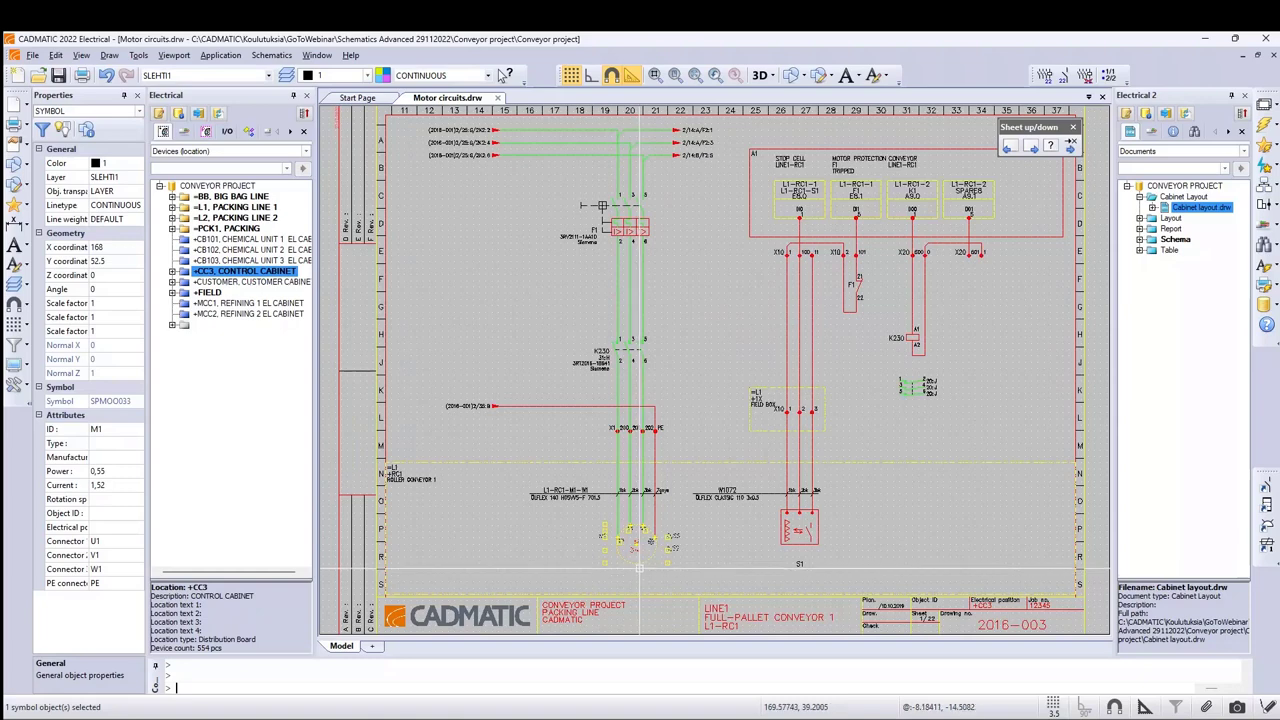
pyautogui.press('Escape')
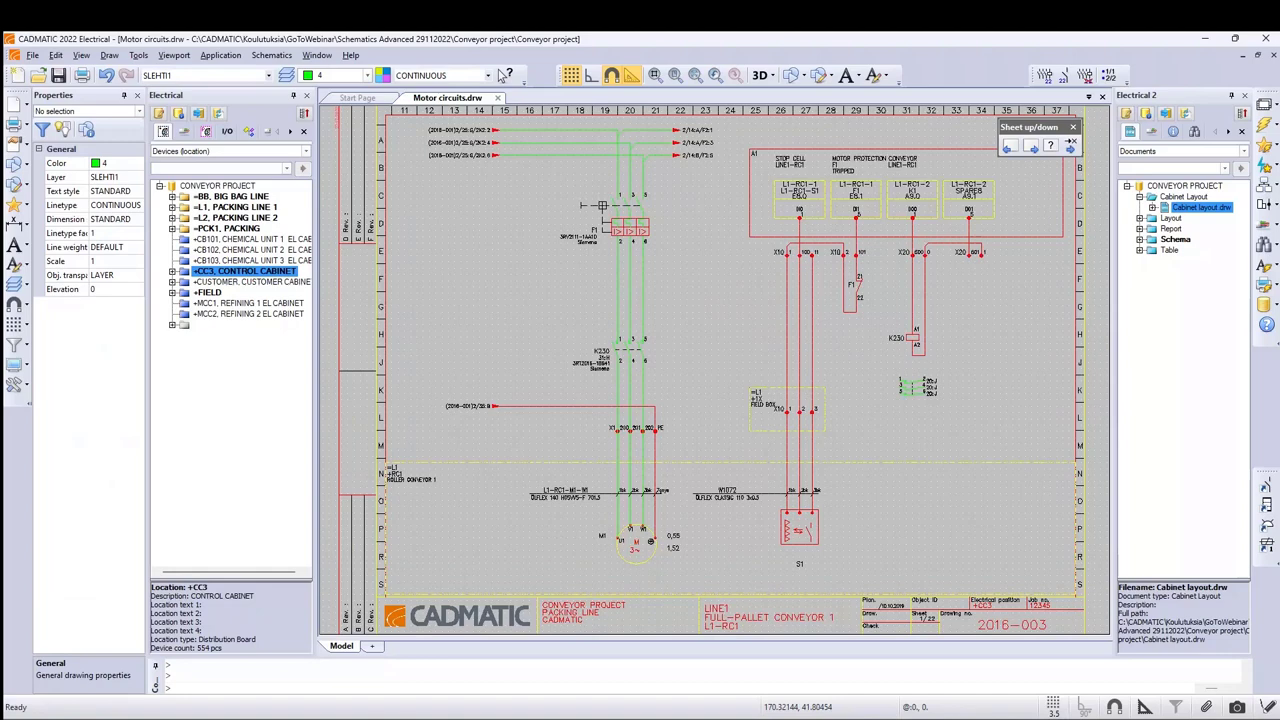
pyautogui.doubleClick(632, 540)
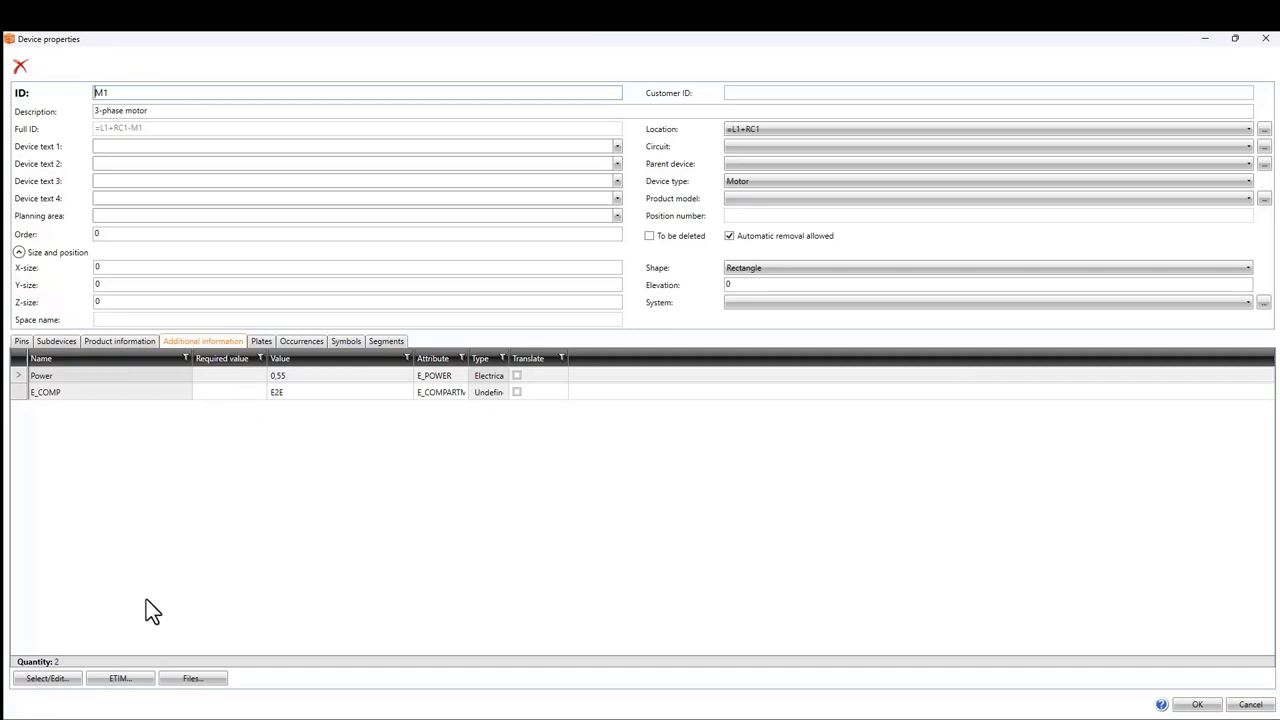
pyautogui.click(45, 679)
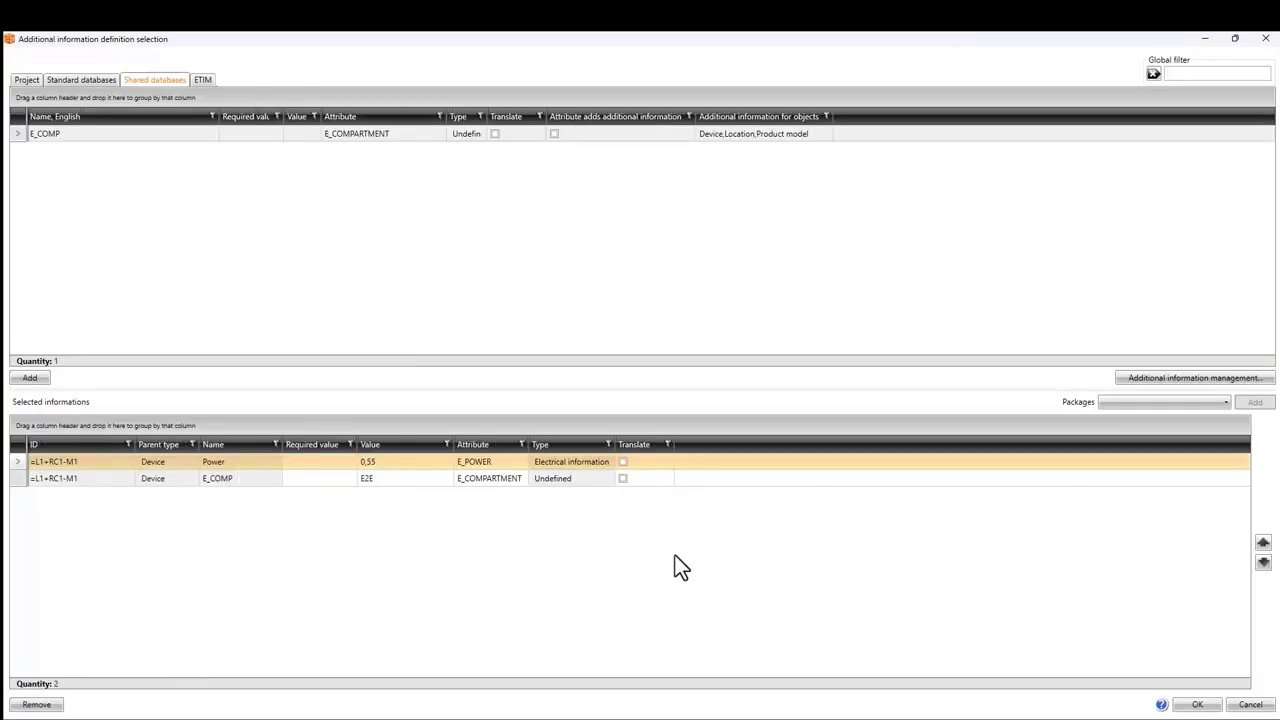
pyautogui.click(68, 82)
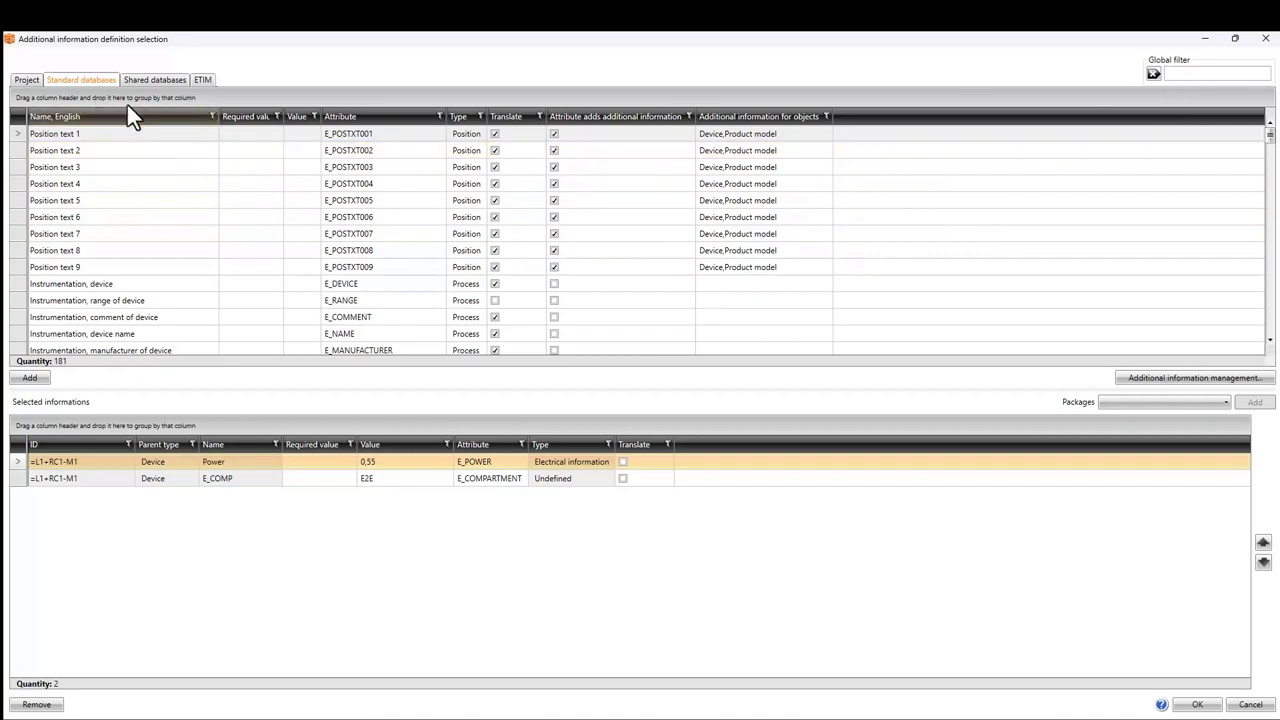
pyautogui.click(1193, 73)
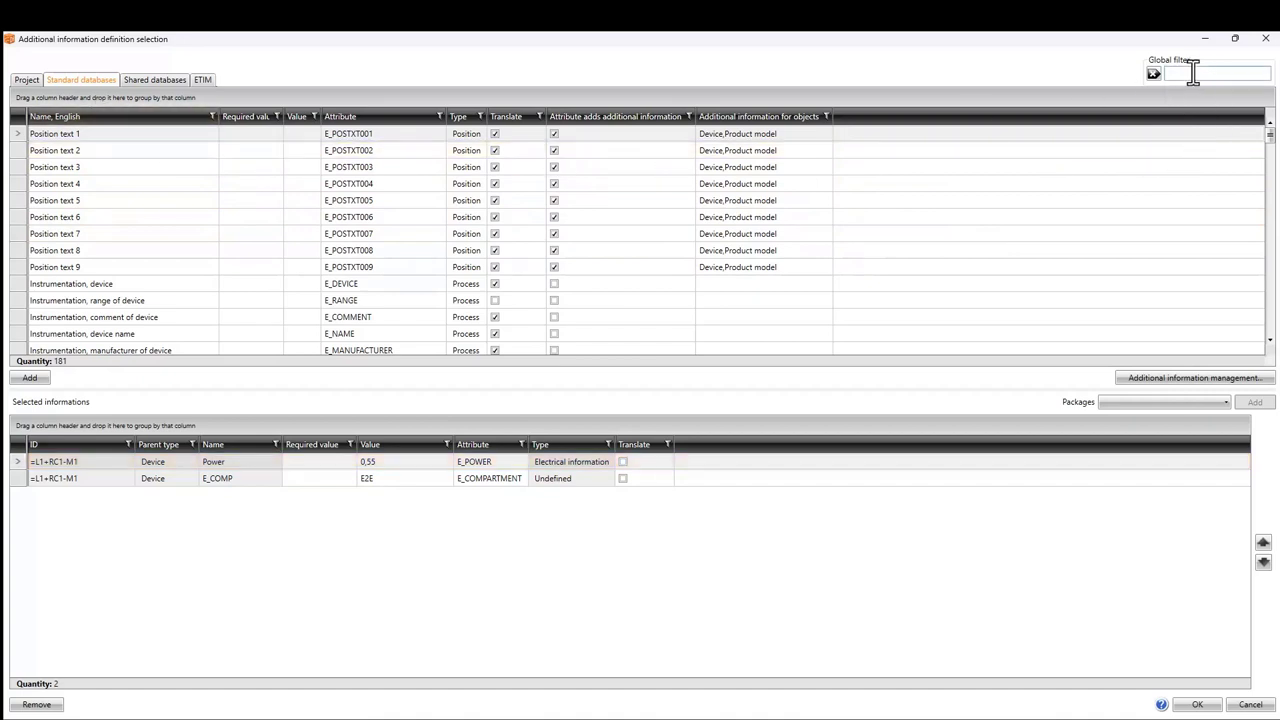
pyautogui.write('IP')
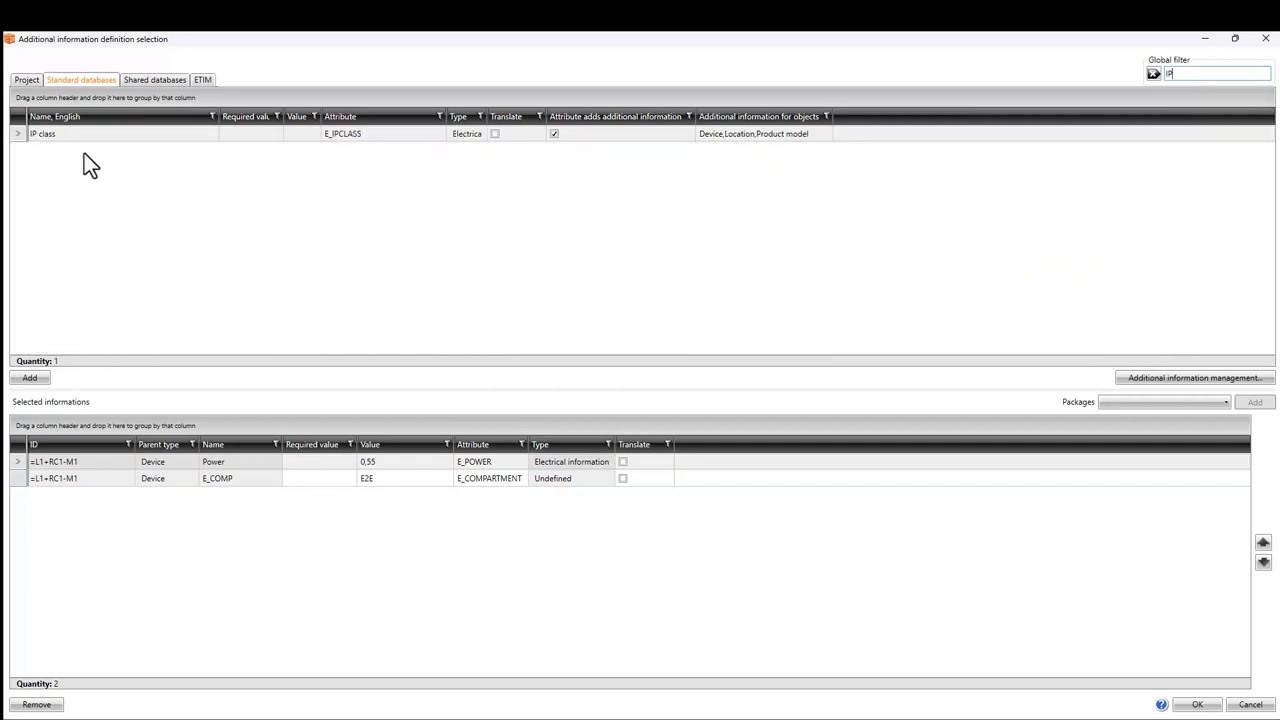
pyautogui.doubleClick(21, 132)
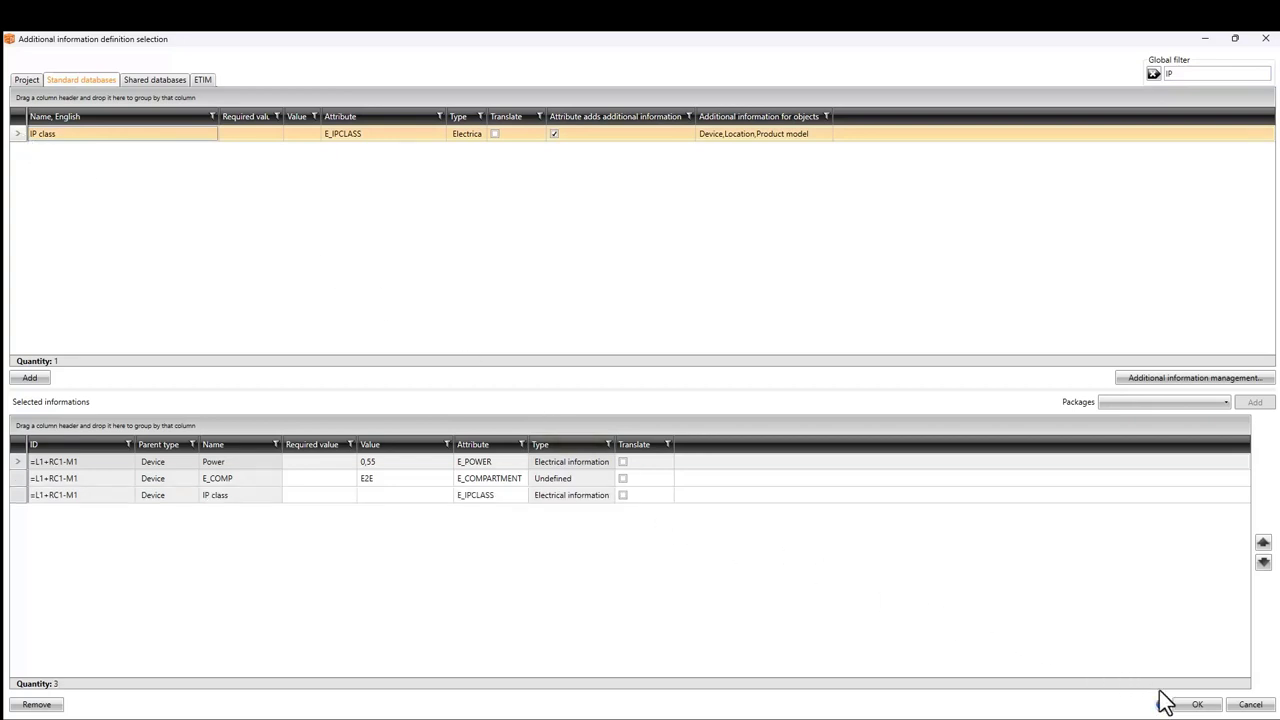
pyautogui.click(1198, 705)
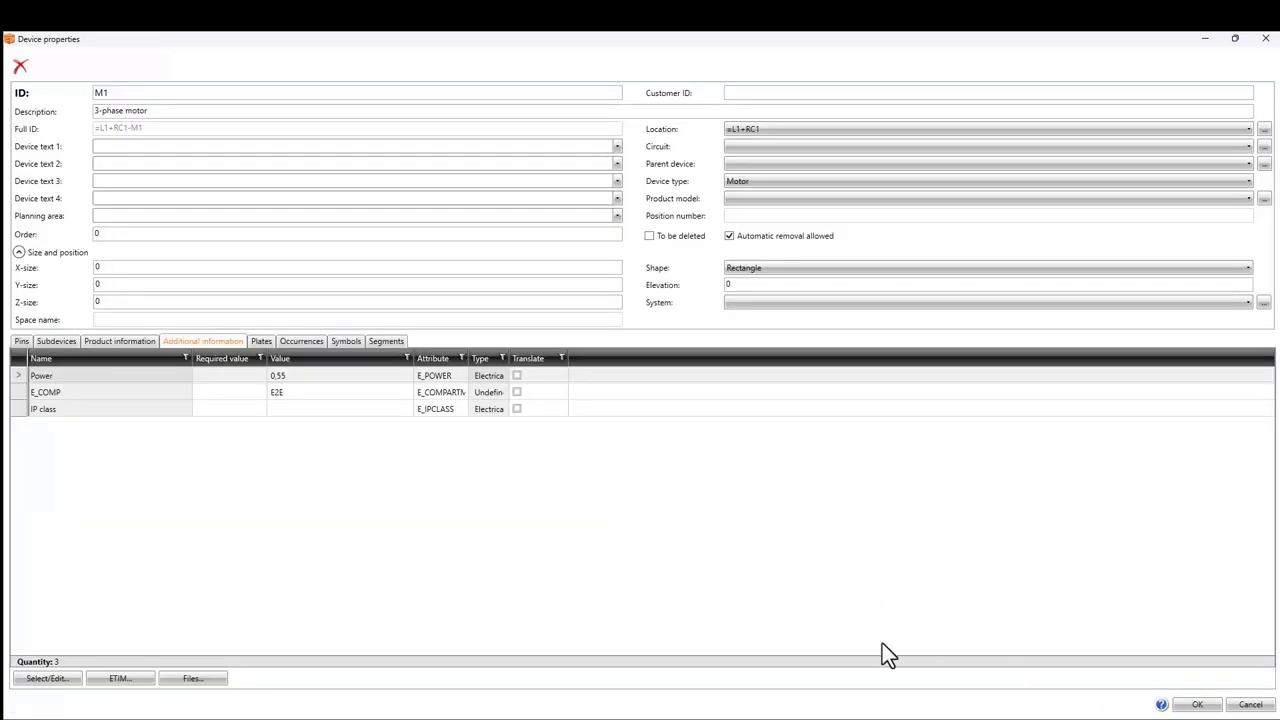
# Set the IP class of motor M1 to 44 and accept the device properties.
pyautogui.click(308, 408)
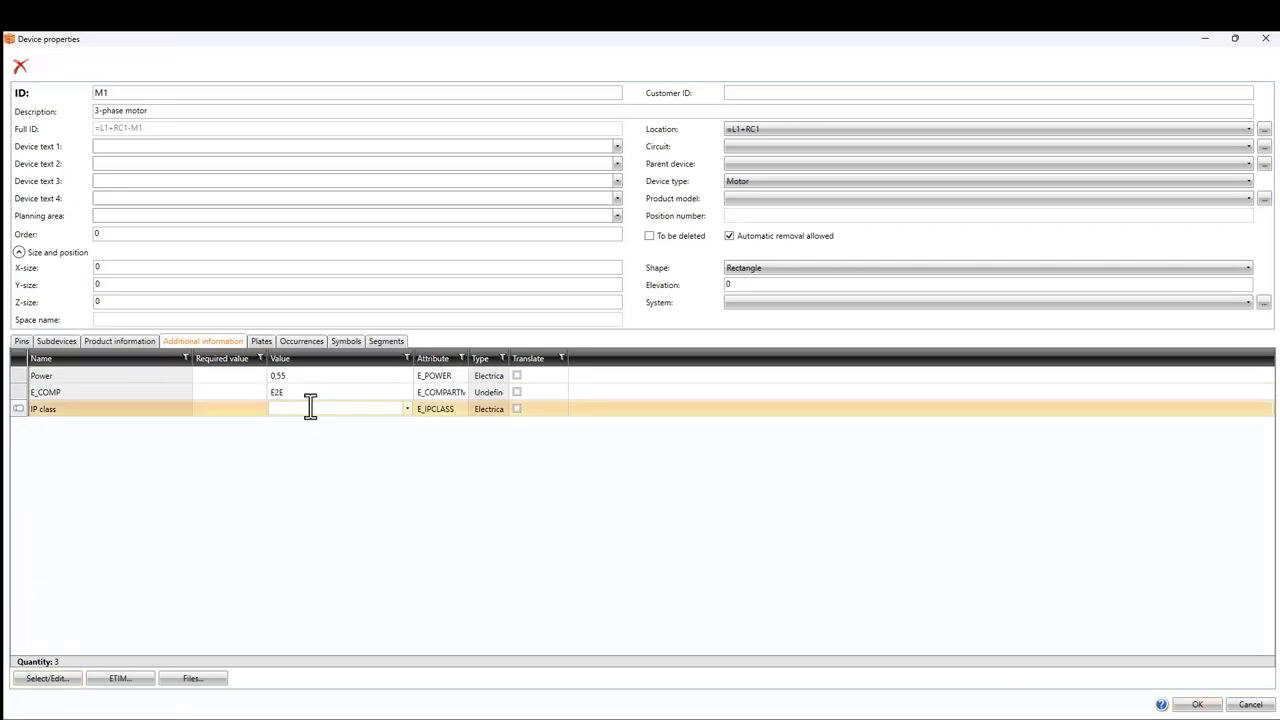
pyautogui.write('44')
pyautogui.click(1190, 705)
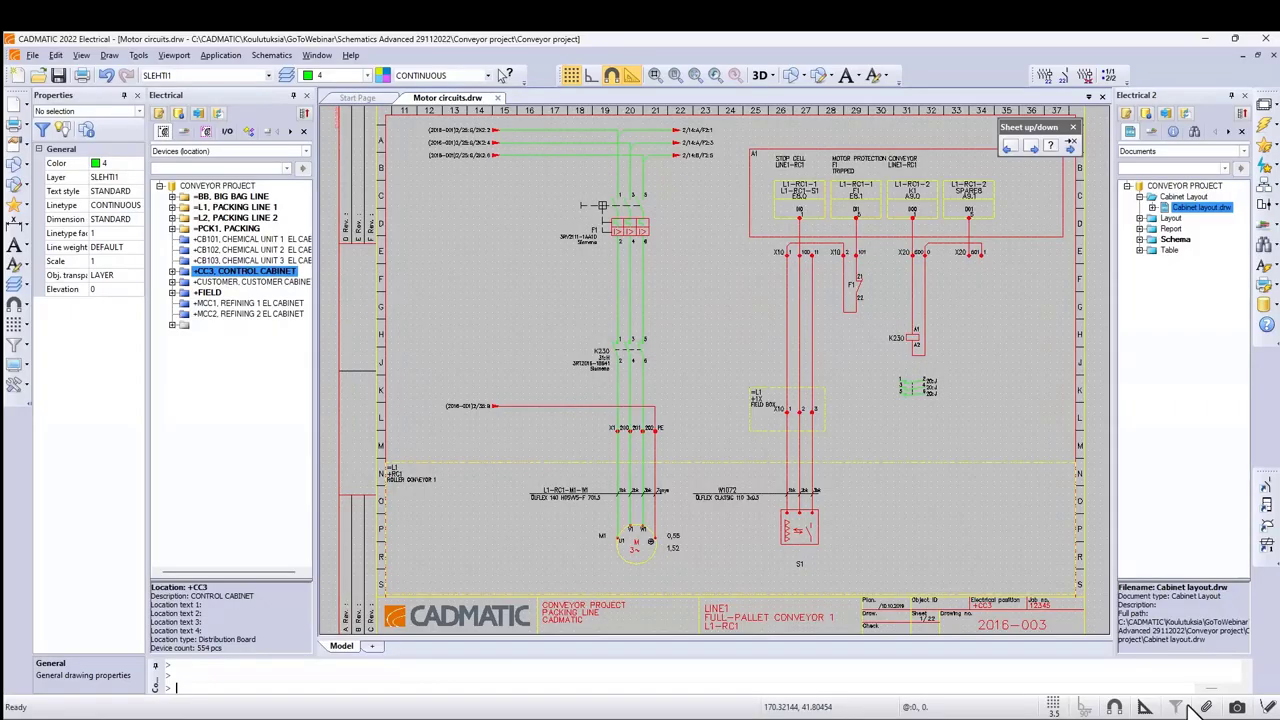
# Start inserting object info for motor M1 into the drawing, with the device's IP class as the selected information.
pyautogui.click(646, 548)
pyautogui.rightClick(646, 548)
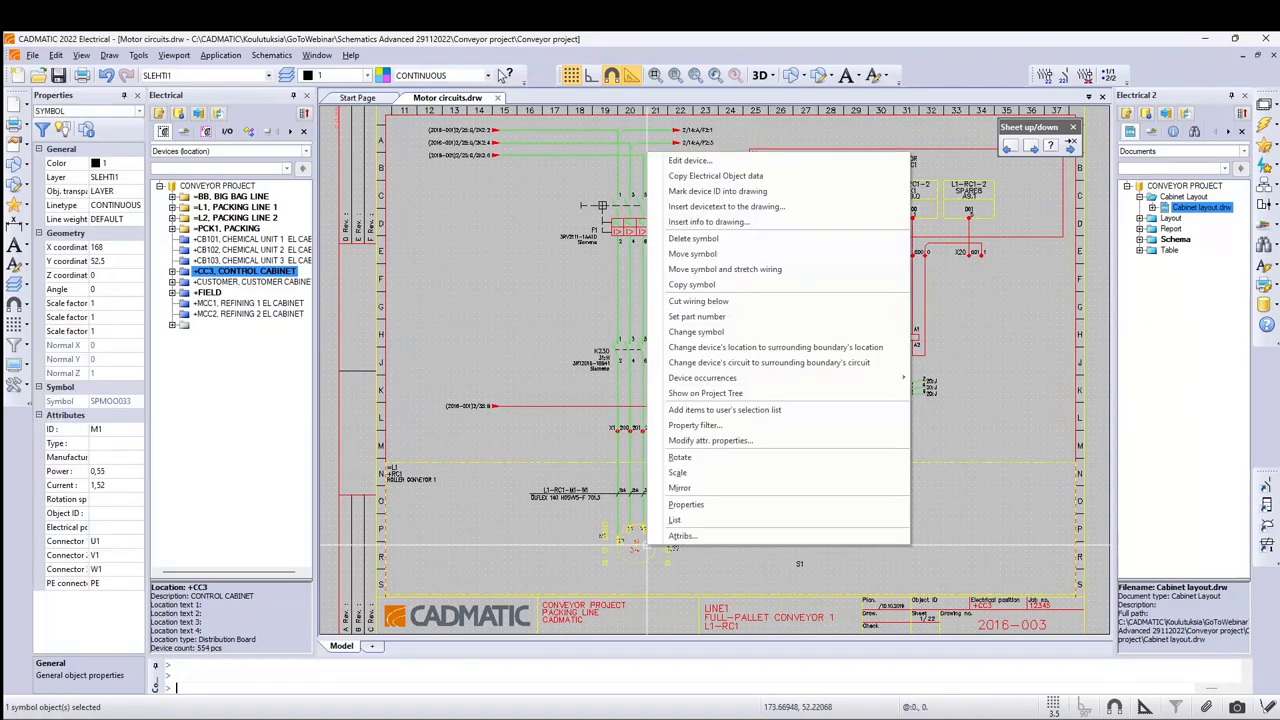
pyautogui.click(717, 222)
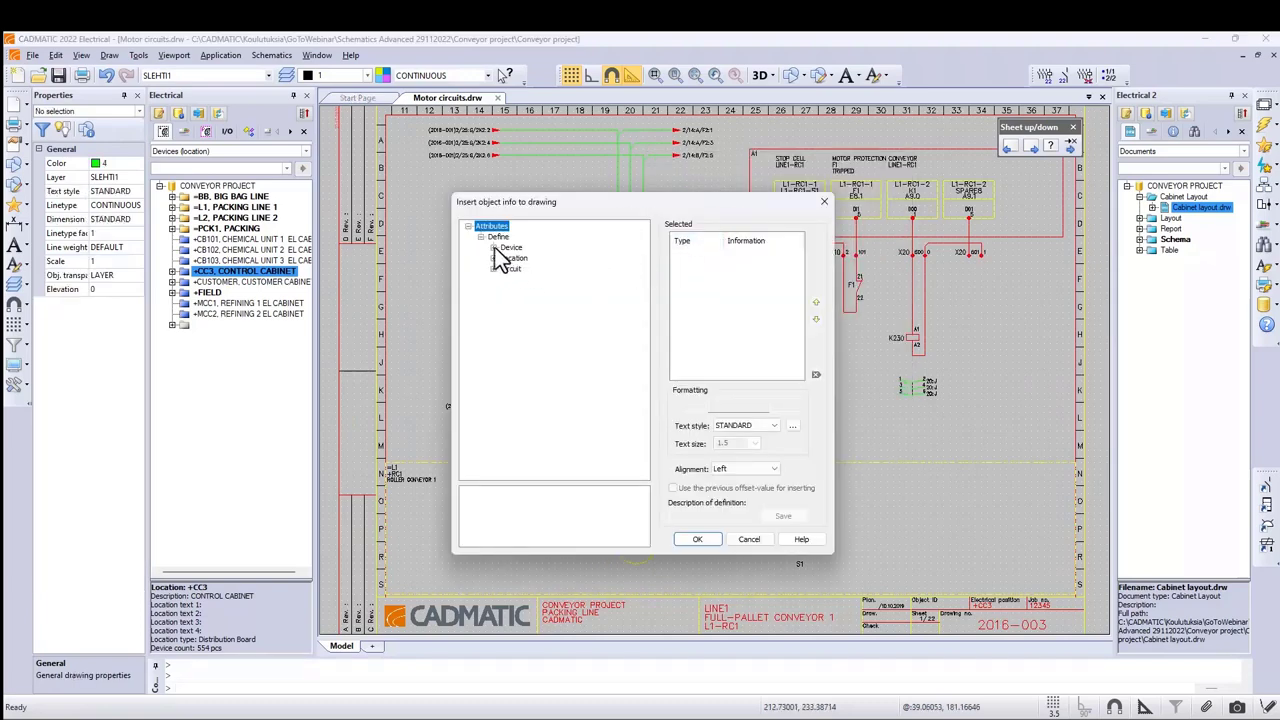
pyautogui.click(494, 248)
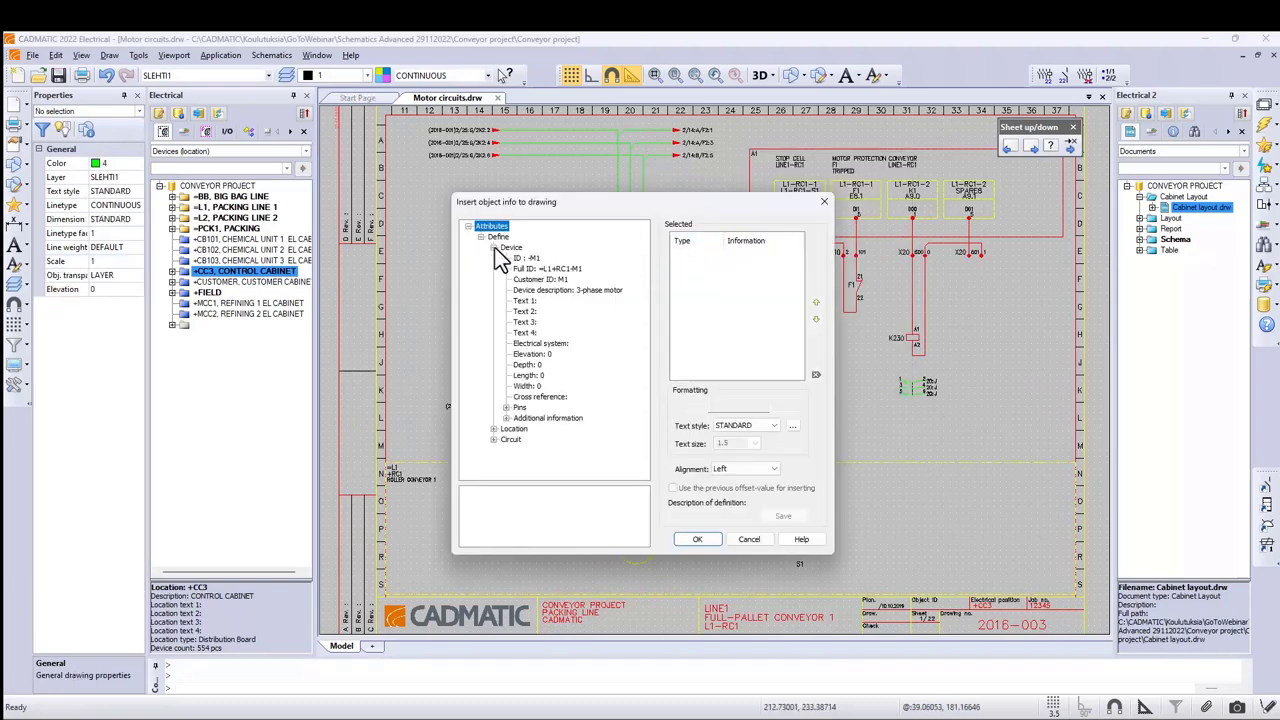
pyautogui.click(507, 419)
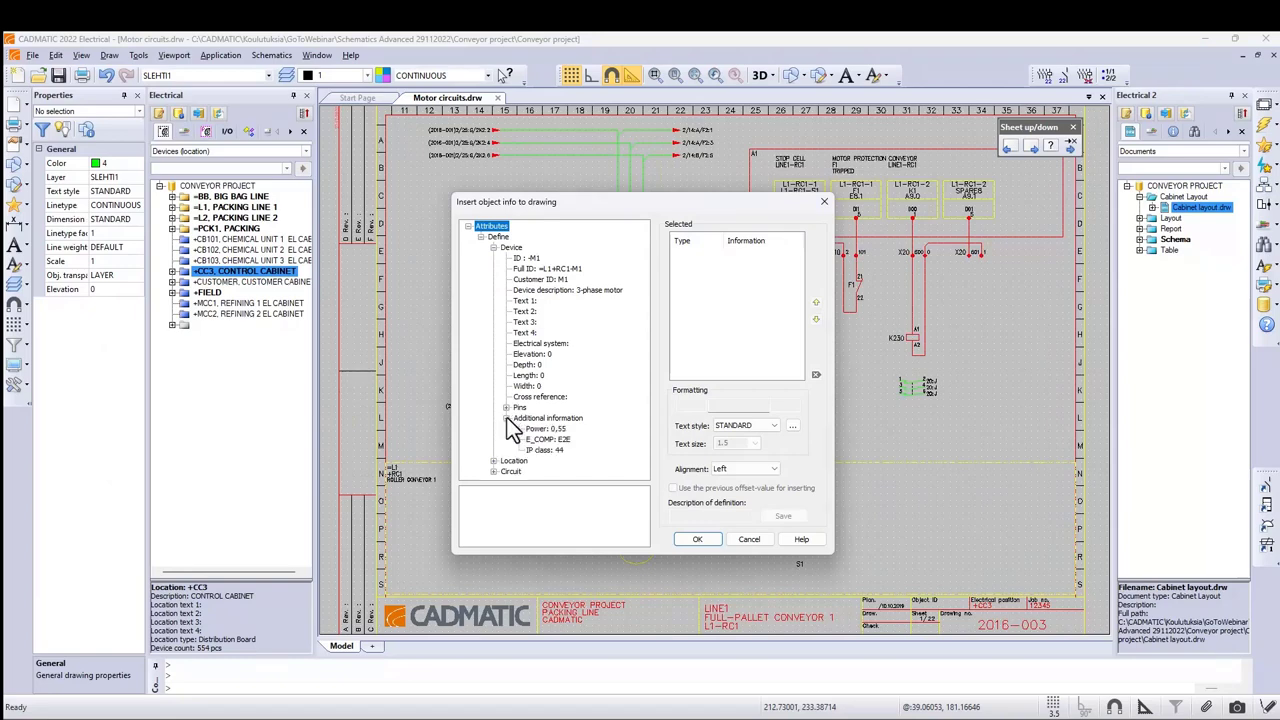
pyautogui.click(548, 451)
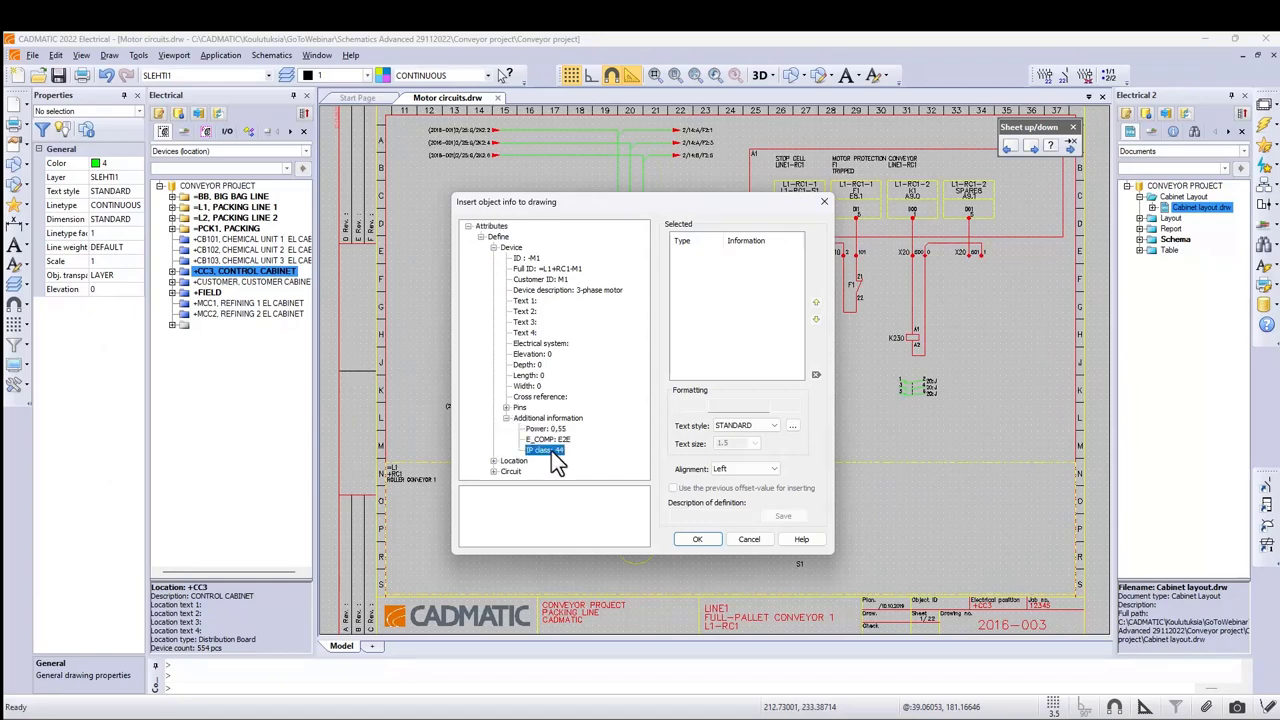
pyautogui.doubleClick(548, 451)
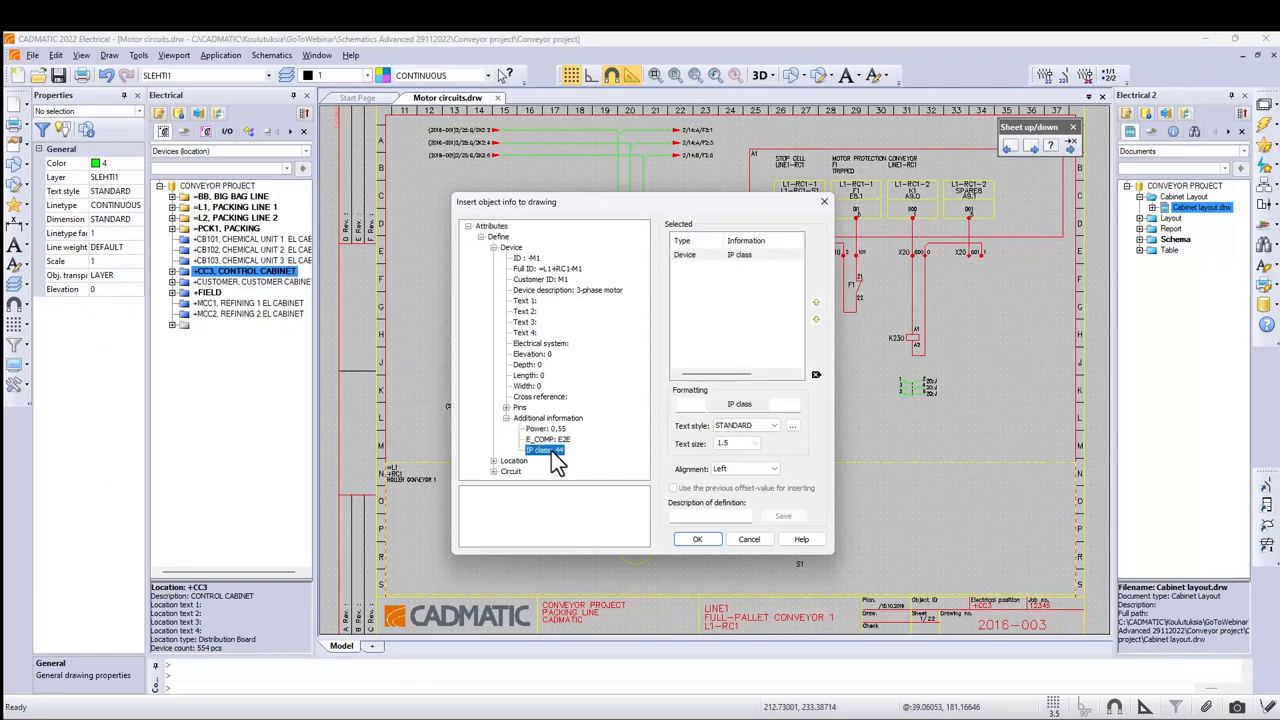
# Format the info text with the prefix "IP class" and suffix "44", and place it beside motor M1 below its current value.
pyautogui.click(699, 404)
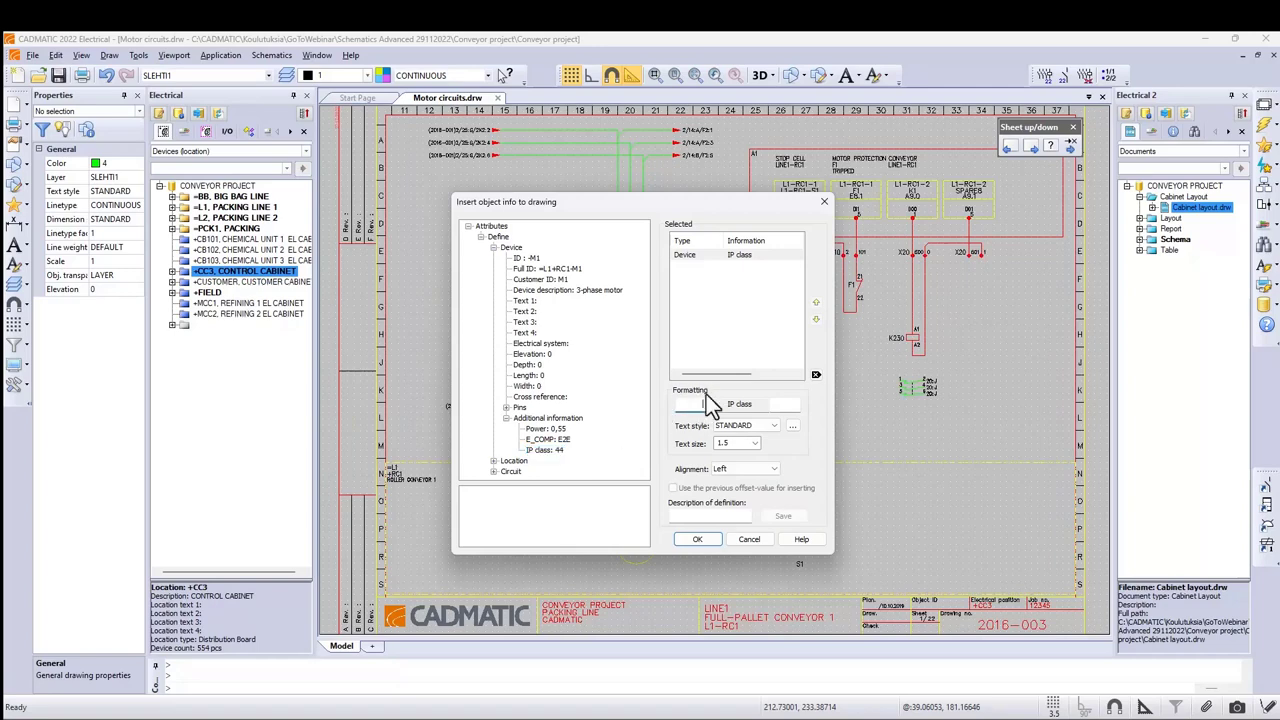
pyautogui.write('IP class')
pyautogui.click(789, 408)
pyautogui.write('44')
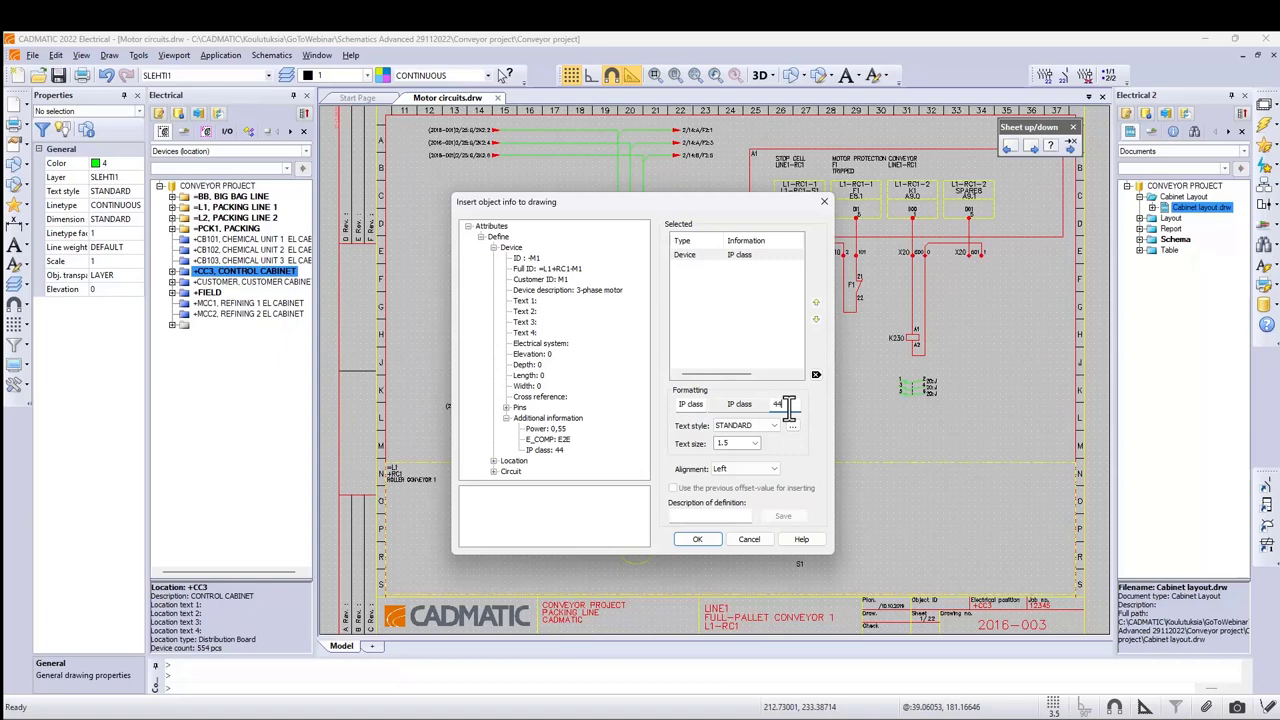
pyautogui.click(700, 539)
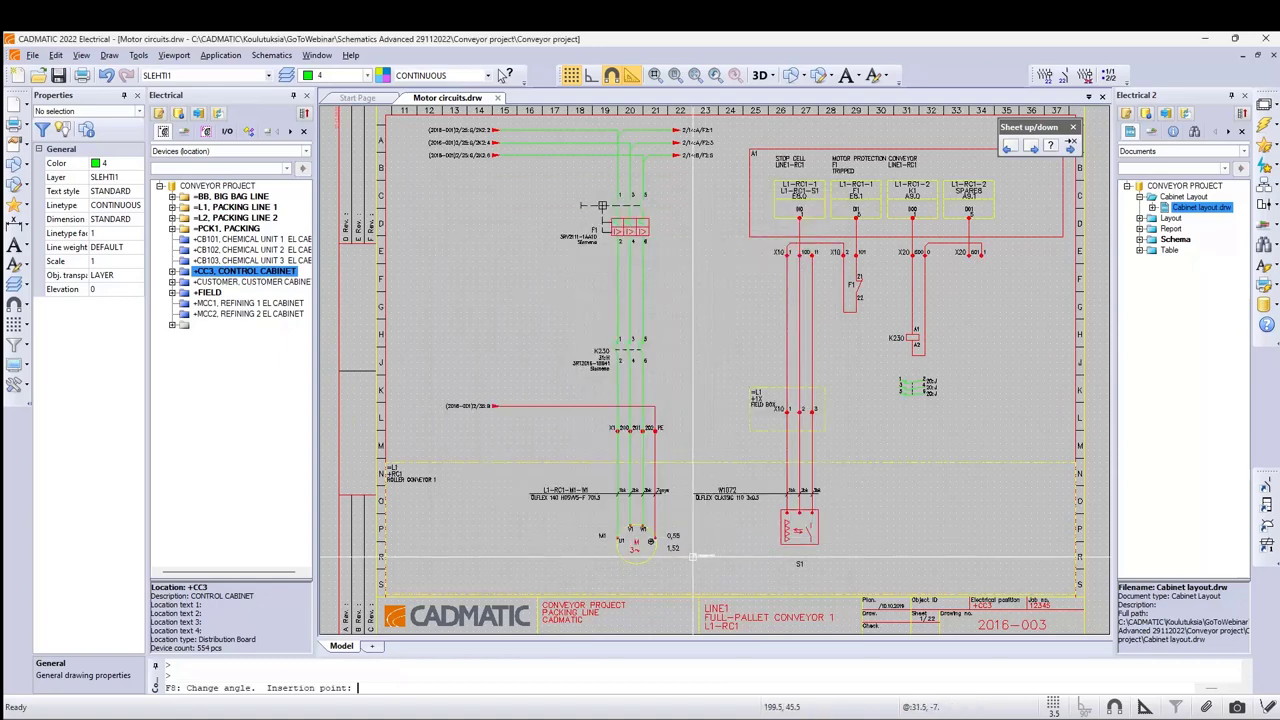
pyautogui.scroll(3, 673, 574)
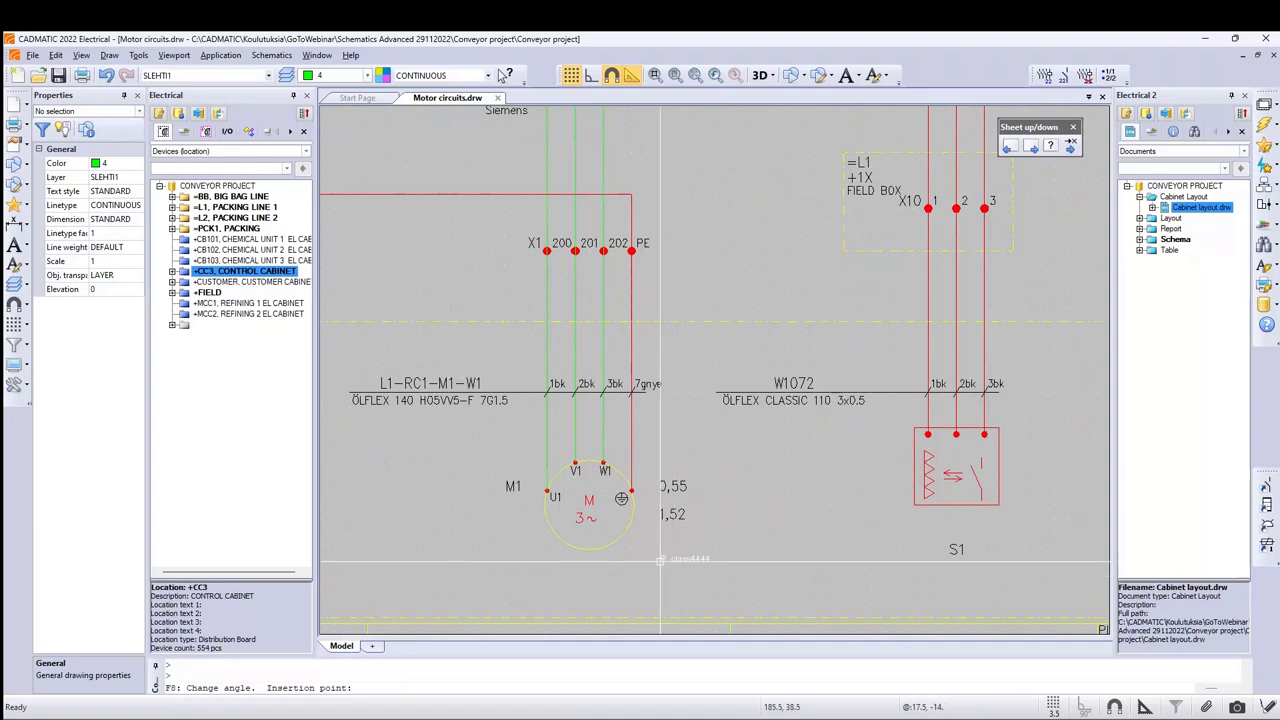
pyautogui.click(645, 531)
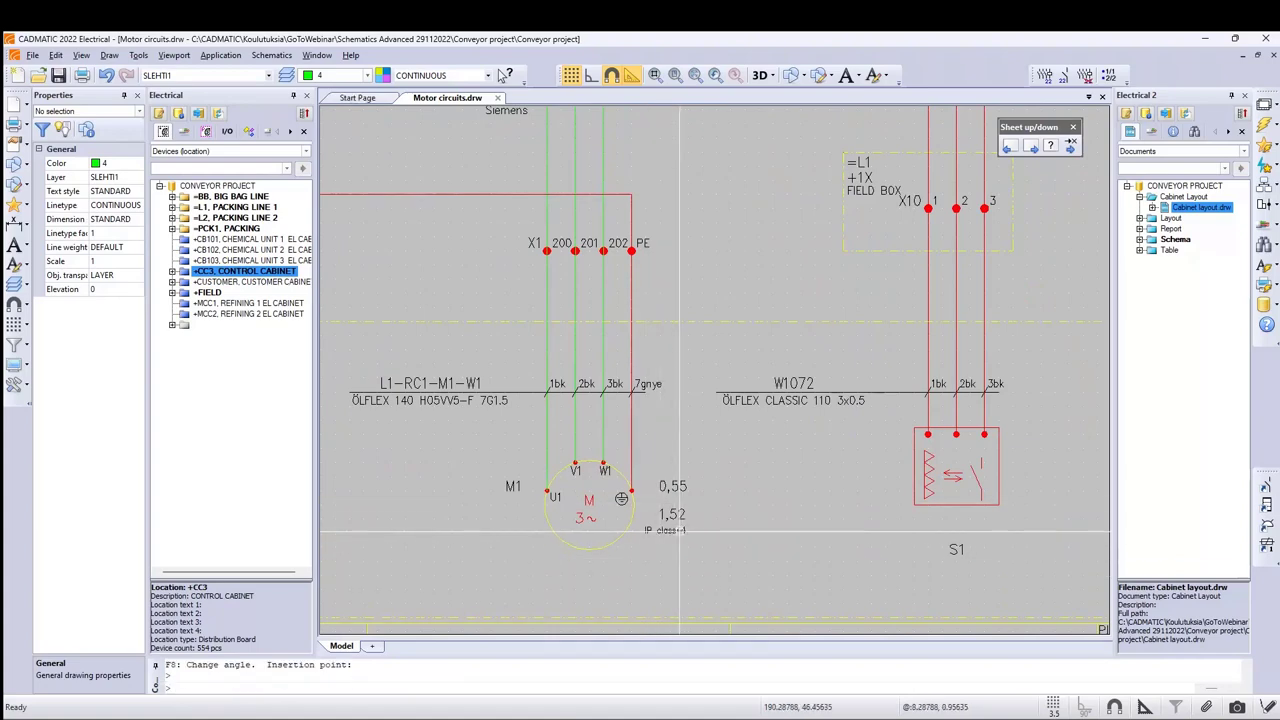
# Copy the IP class info symbol of motor M1 to motor M1 of Rotate Table 1 on sheet 2, below its current value.
pyautogui.click(680, 533)
pyautogui.rightClick(680, 533)
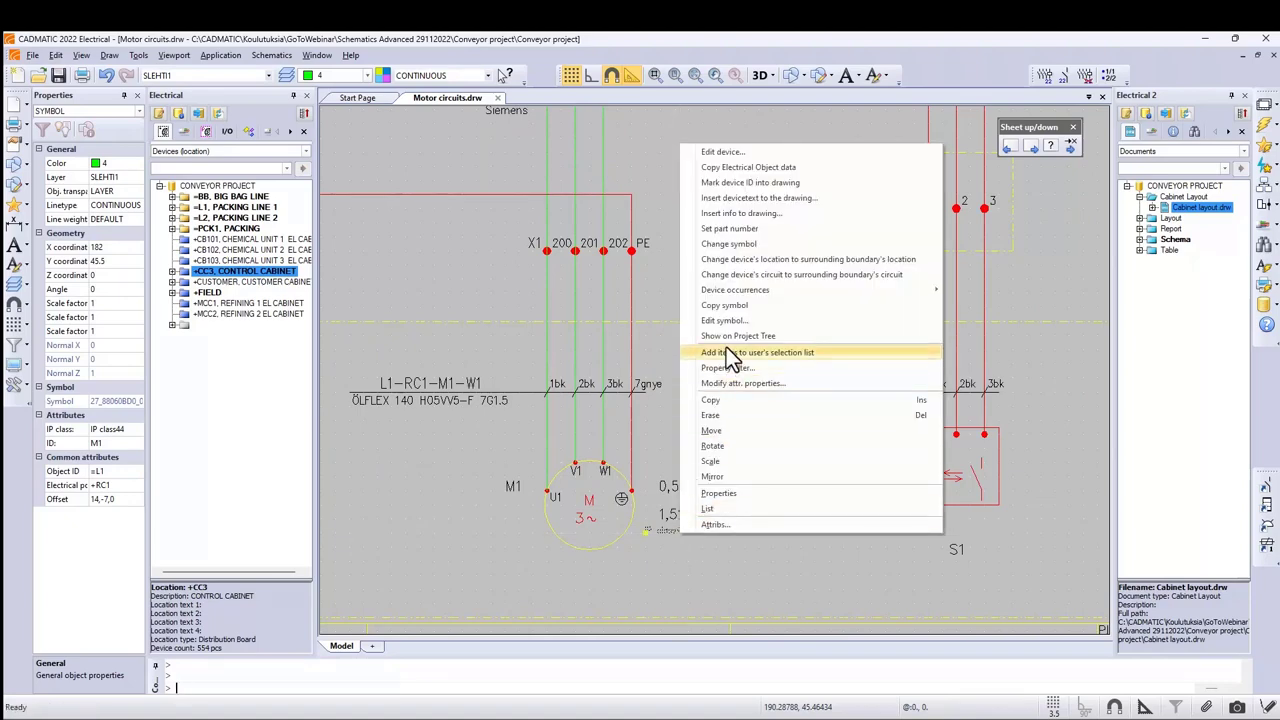
pyautogui.click(731, 303)
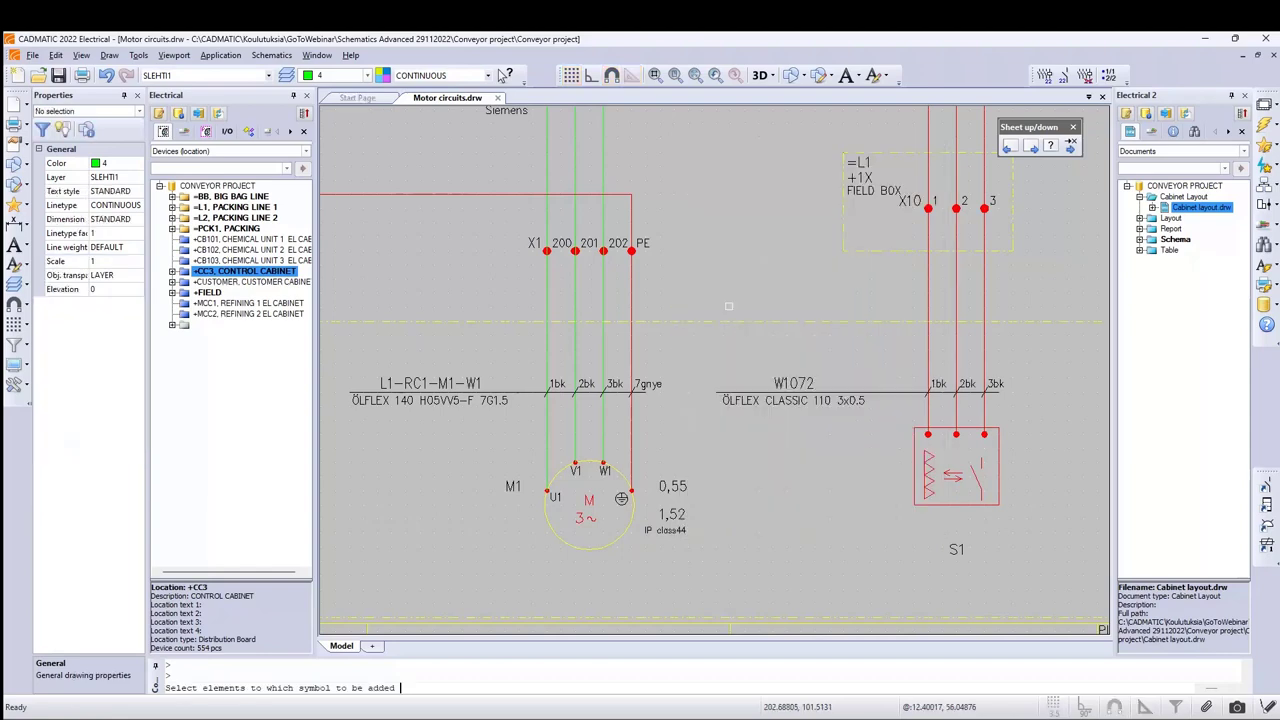
pyautogui.click(698, 79)
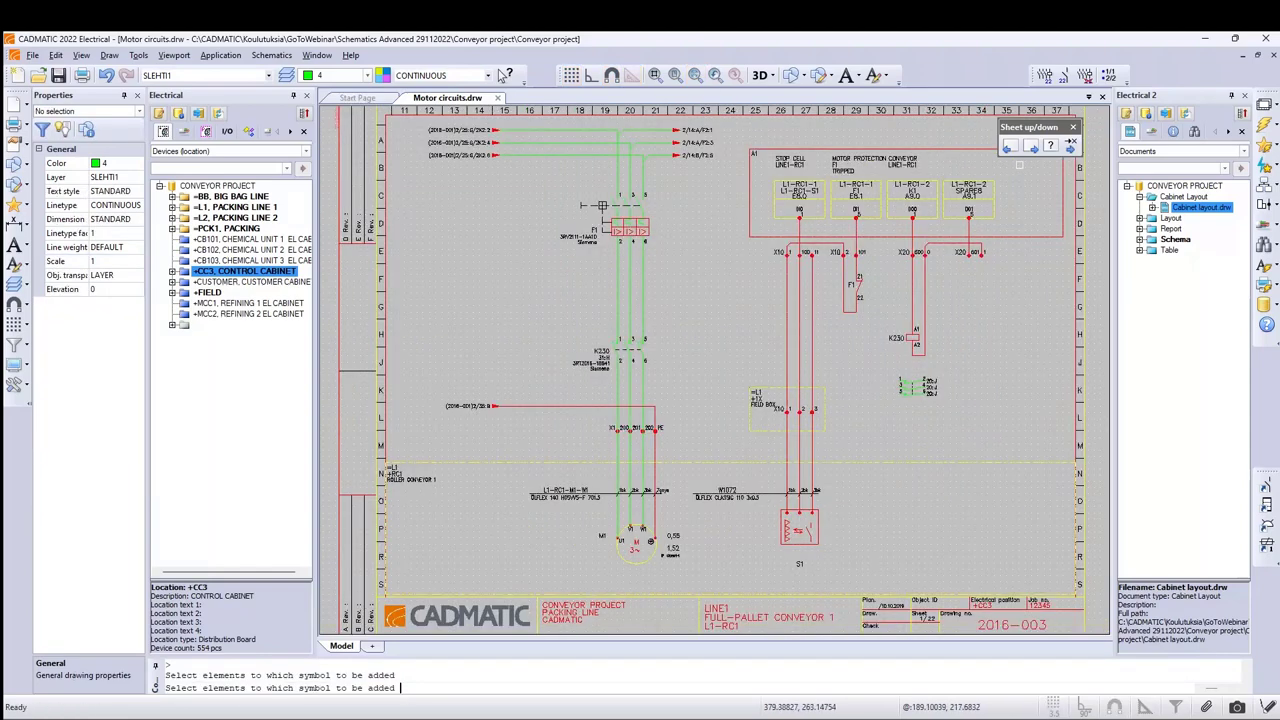
pyautogui.click(1031, 147)
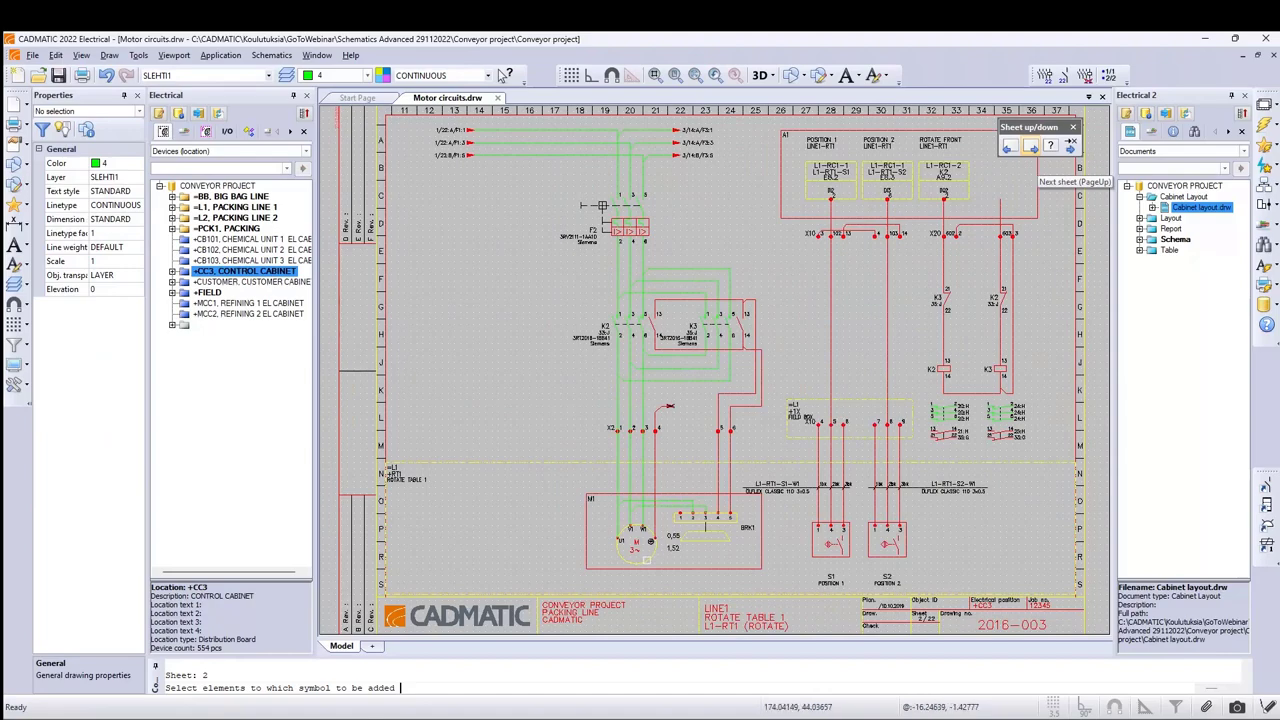
pyautogui.click(645, 556)
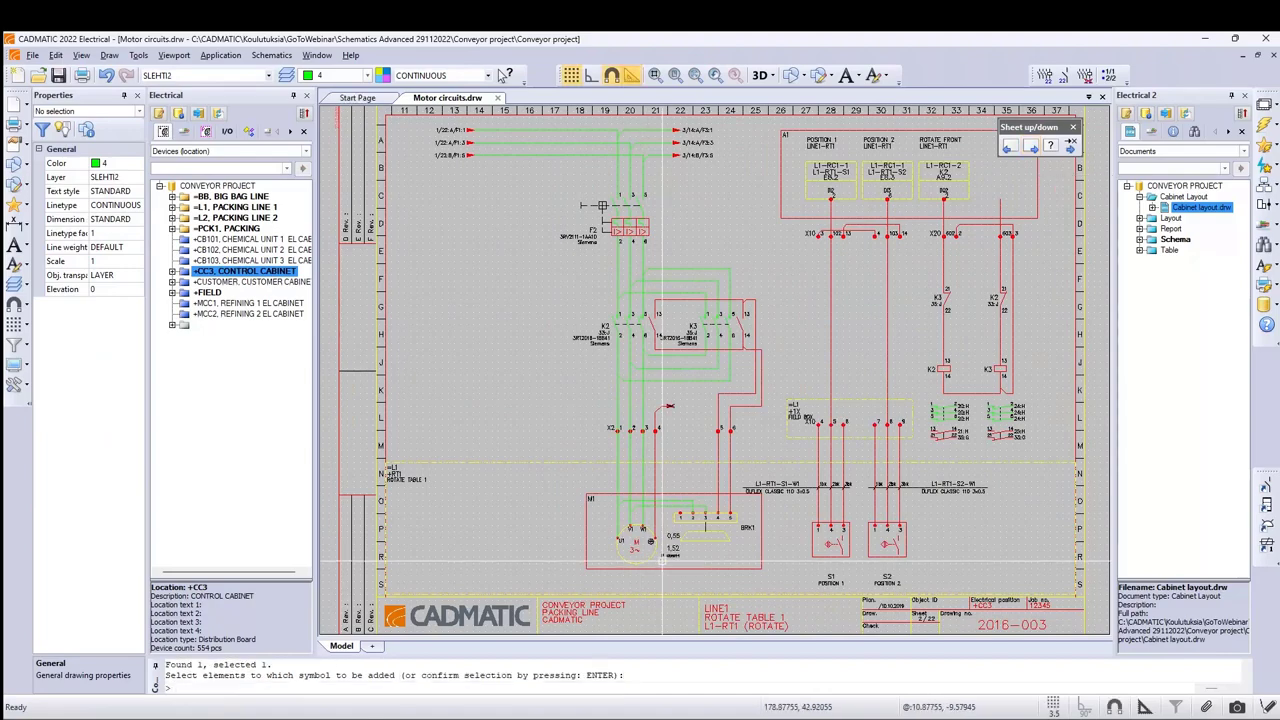
pyautogui.scroll(4, 665, 558)
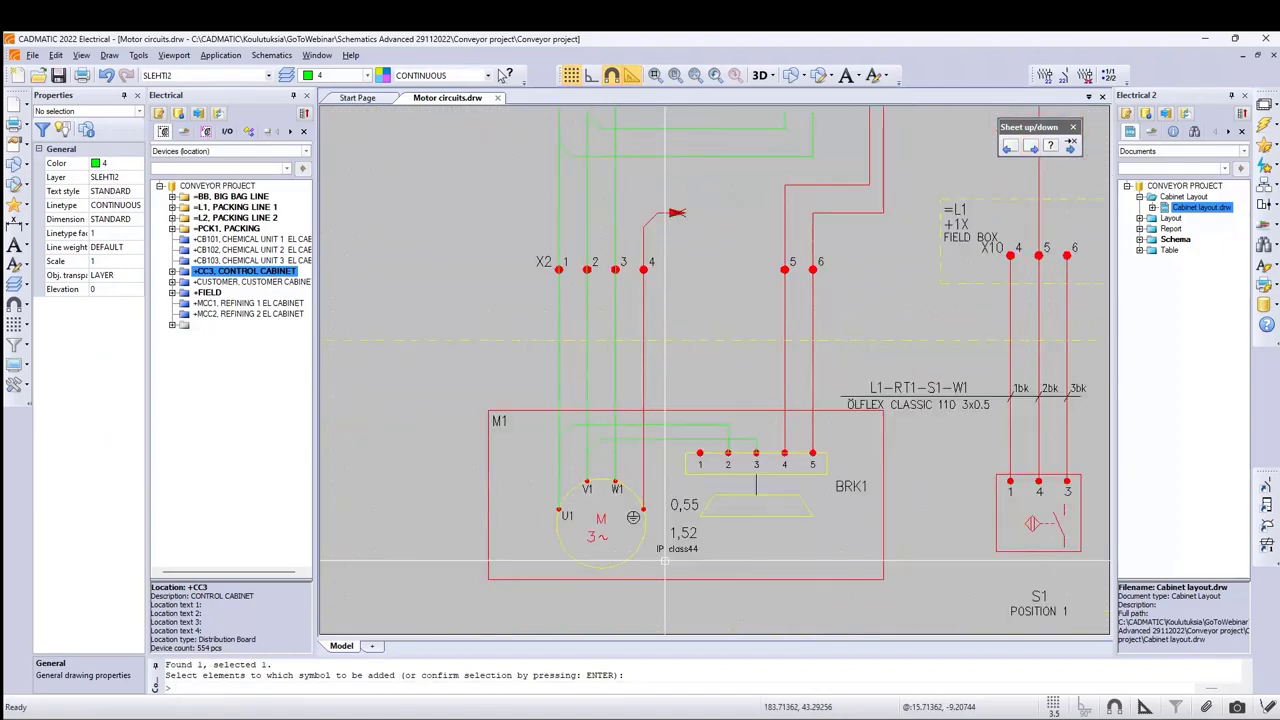
pyautogui.press('Return')
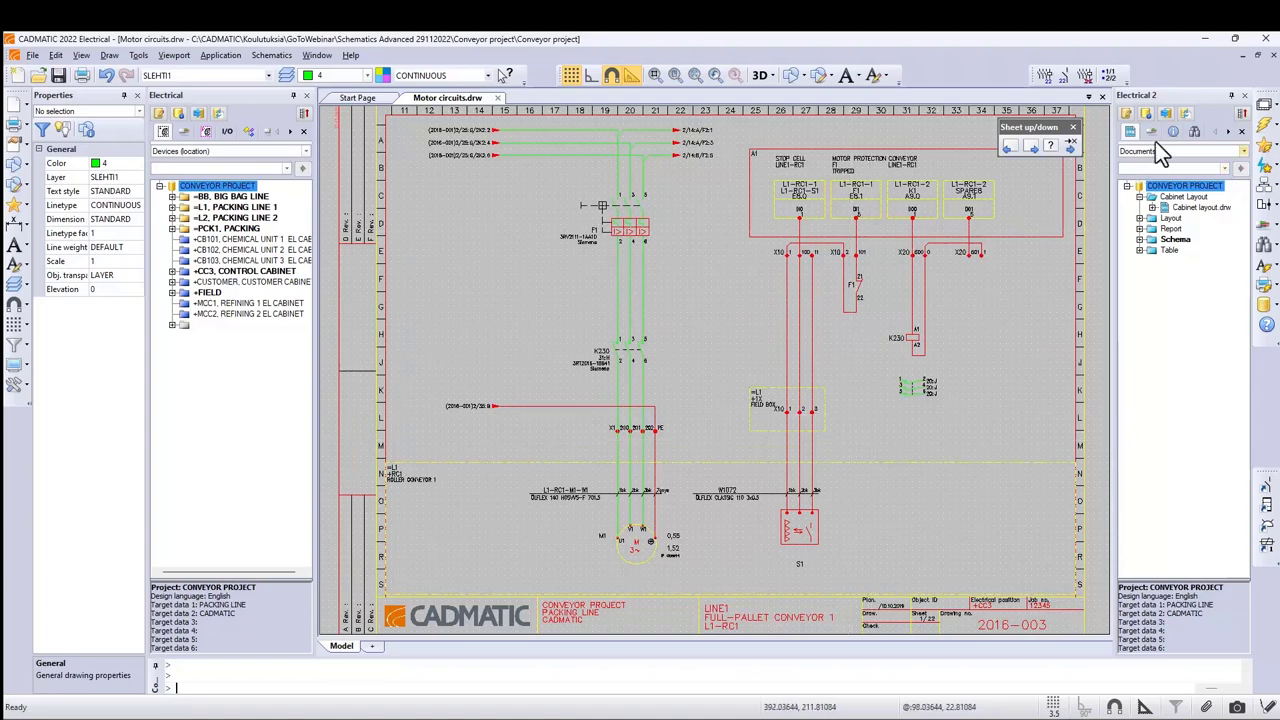
# Start saving customer drawings from the Motor circuits drawing.
pyautogui.click(1262, 106)
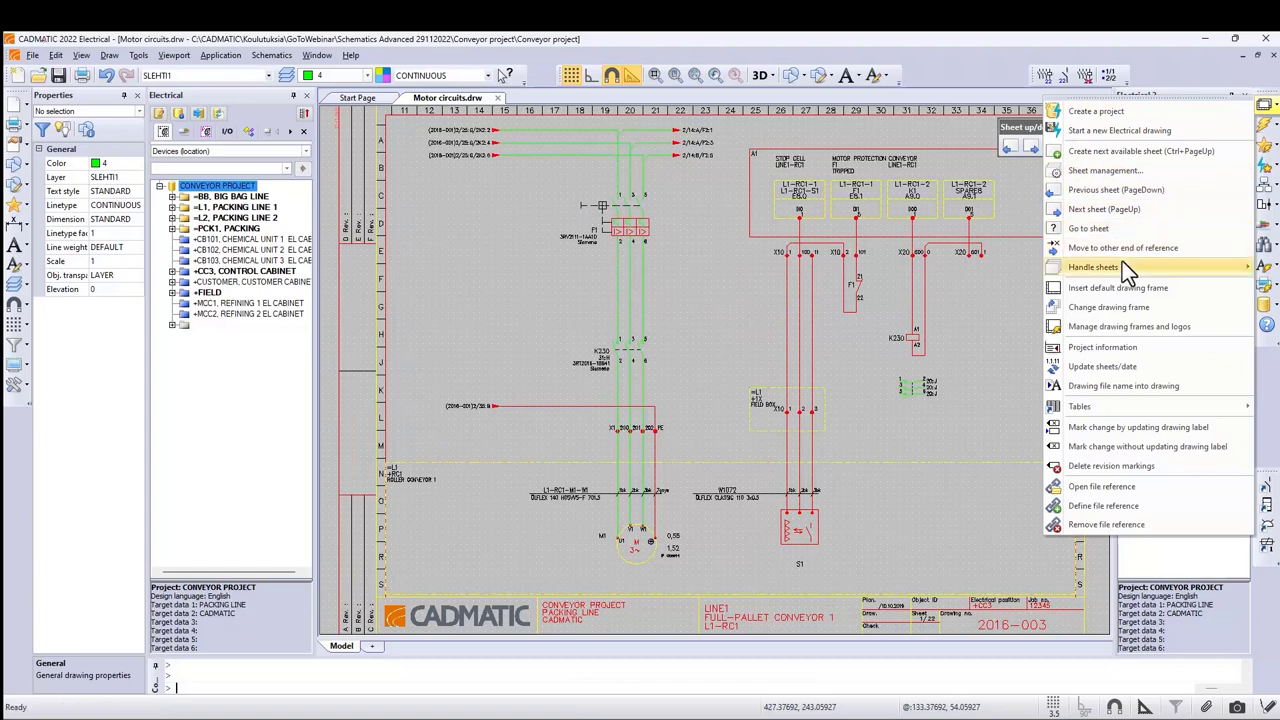
pyautogui.moveTo(1122, 266)
pyautogui.click(961, 273)
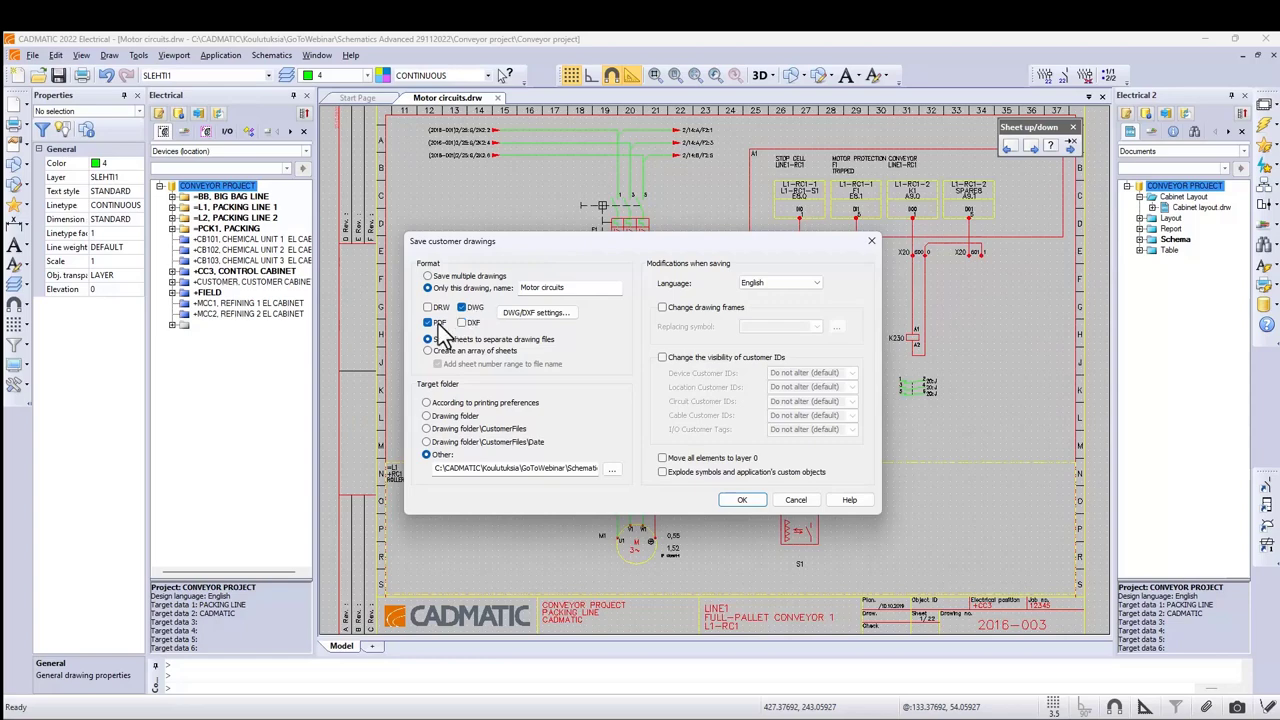
# Review the AutoCAD save formats and conversion file options available for the DWG export, leaving the preferences unchanged.
pyautogui.click(538, 312)
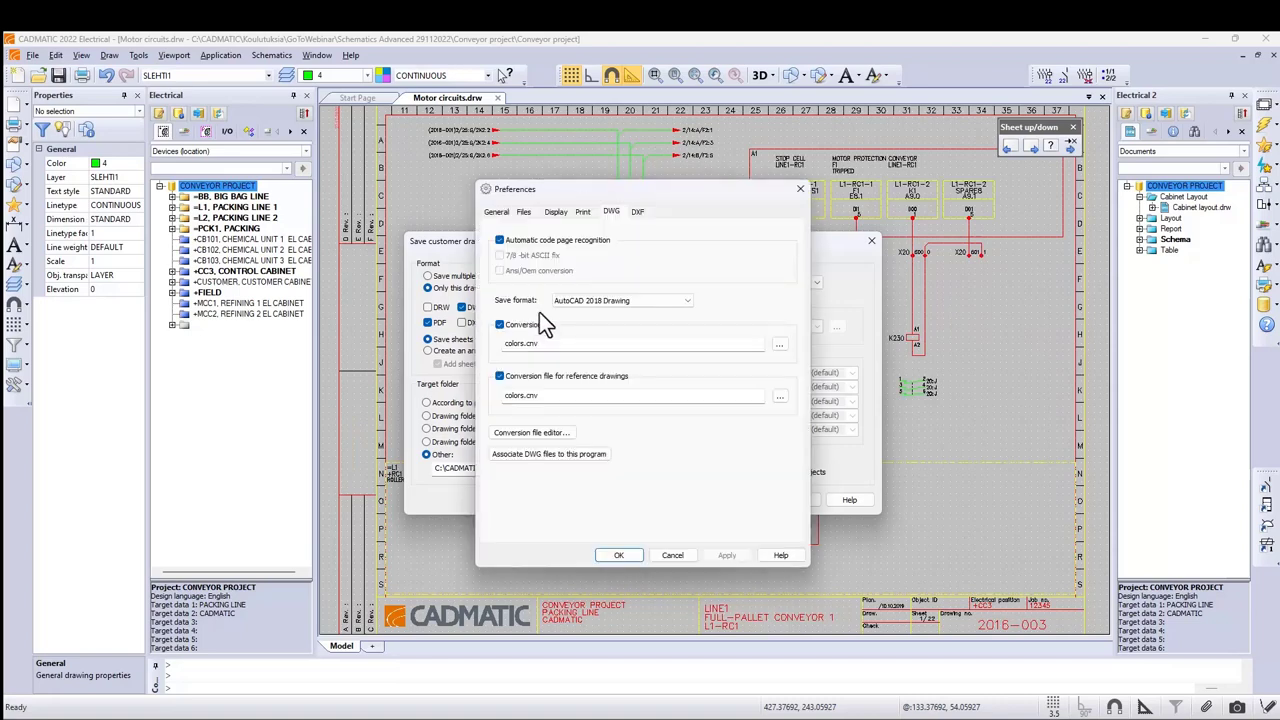
pyautogui.click(685, 301)
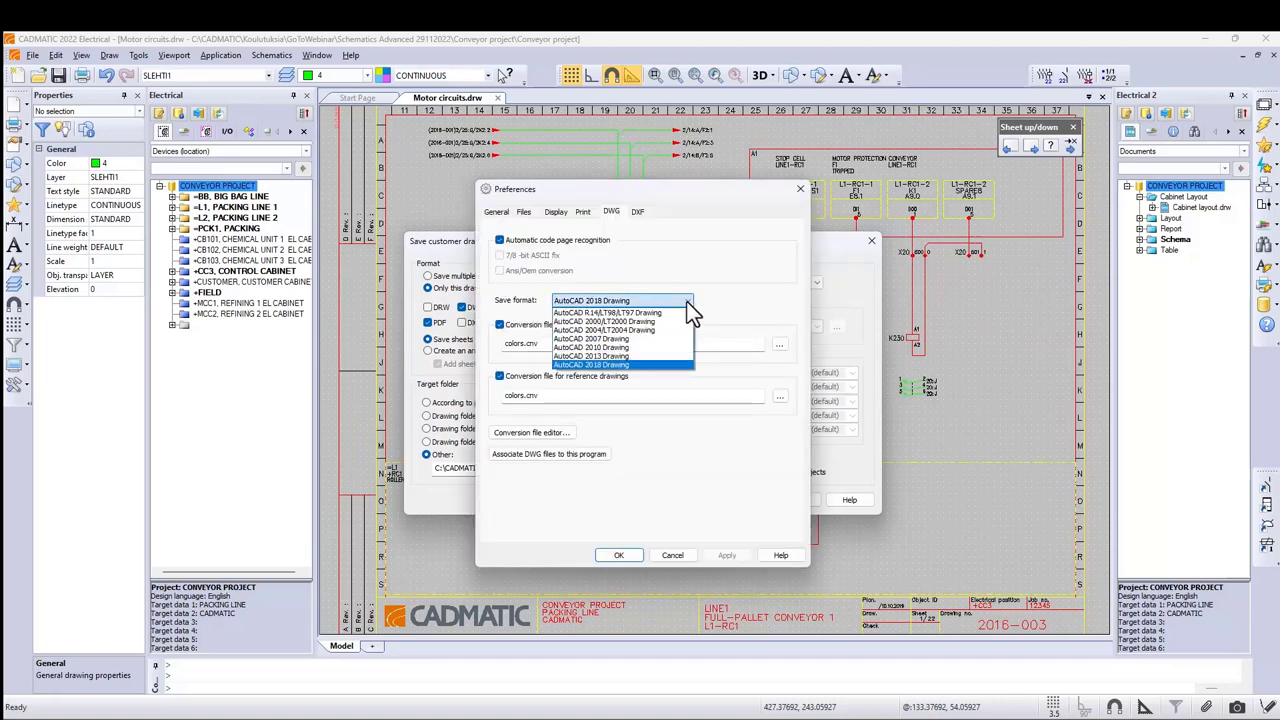
pyautogui.click(687, 301)
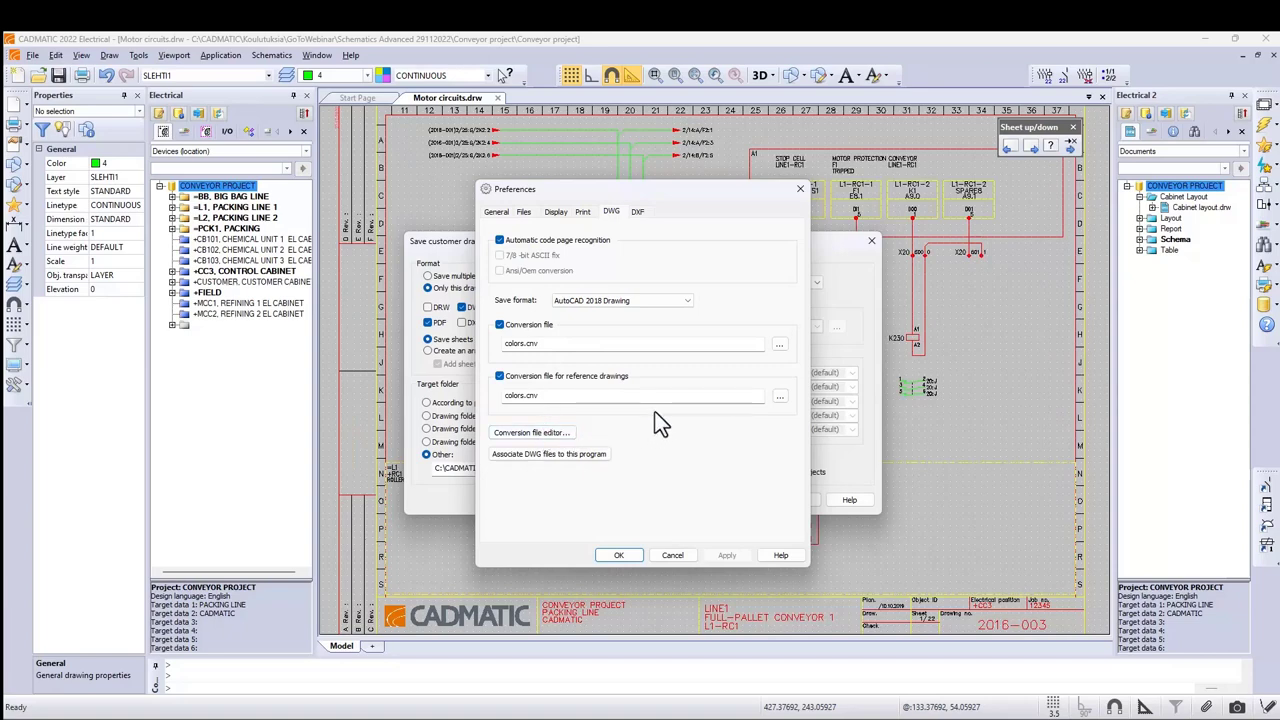
pyautogui.click(671, 556)
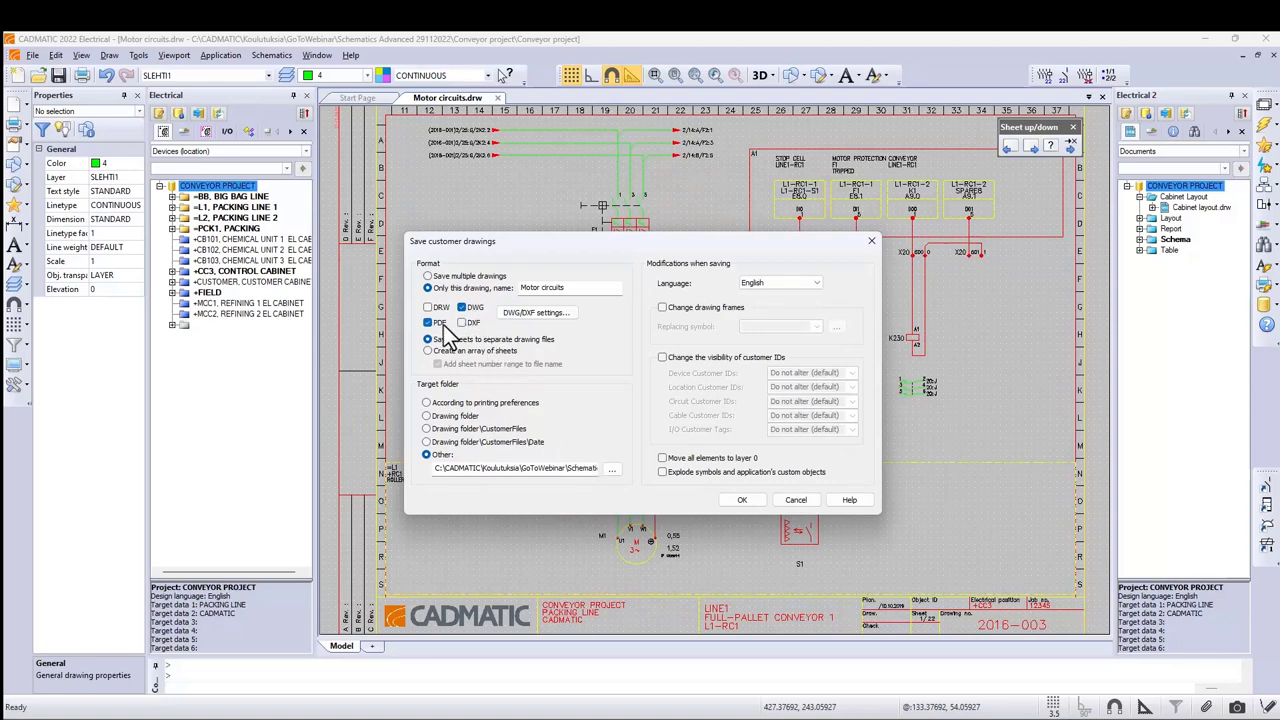
# Save the Motor circuits sheets as separate DWG files plus a PDF in the To DWG PDF folder.
pyautogui.click(612, 472)
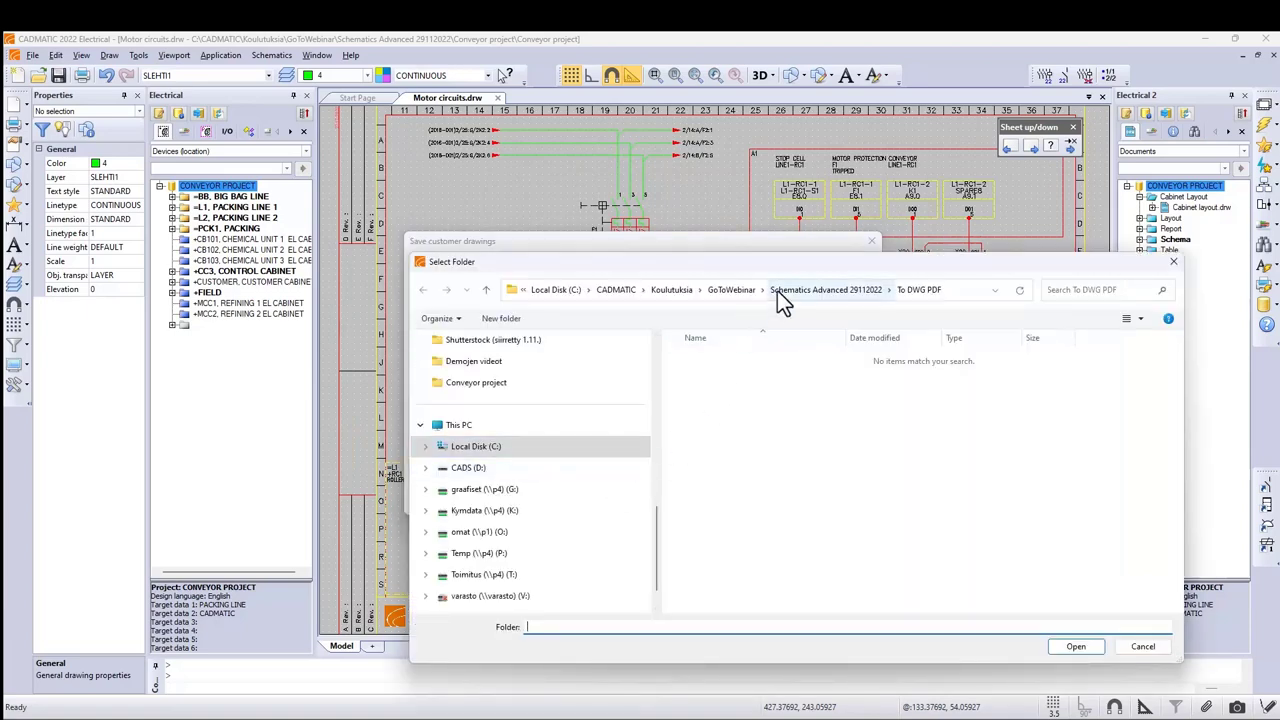
pyautogui.click(1072, 648)
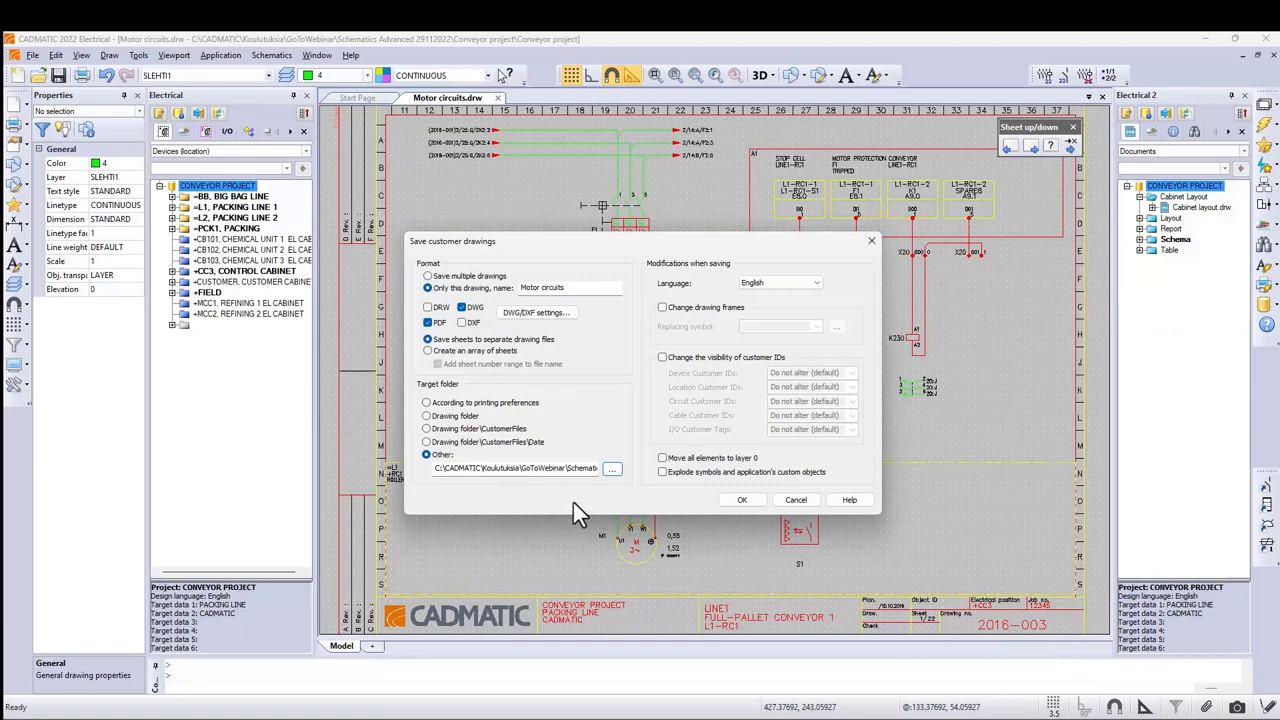
pyautogui.click(742, 501)
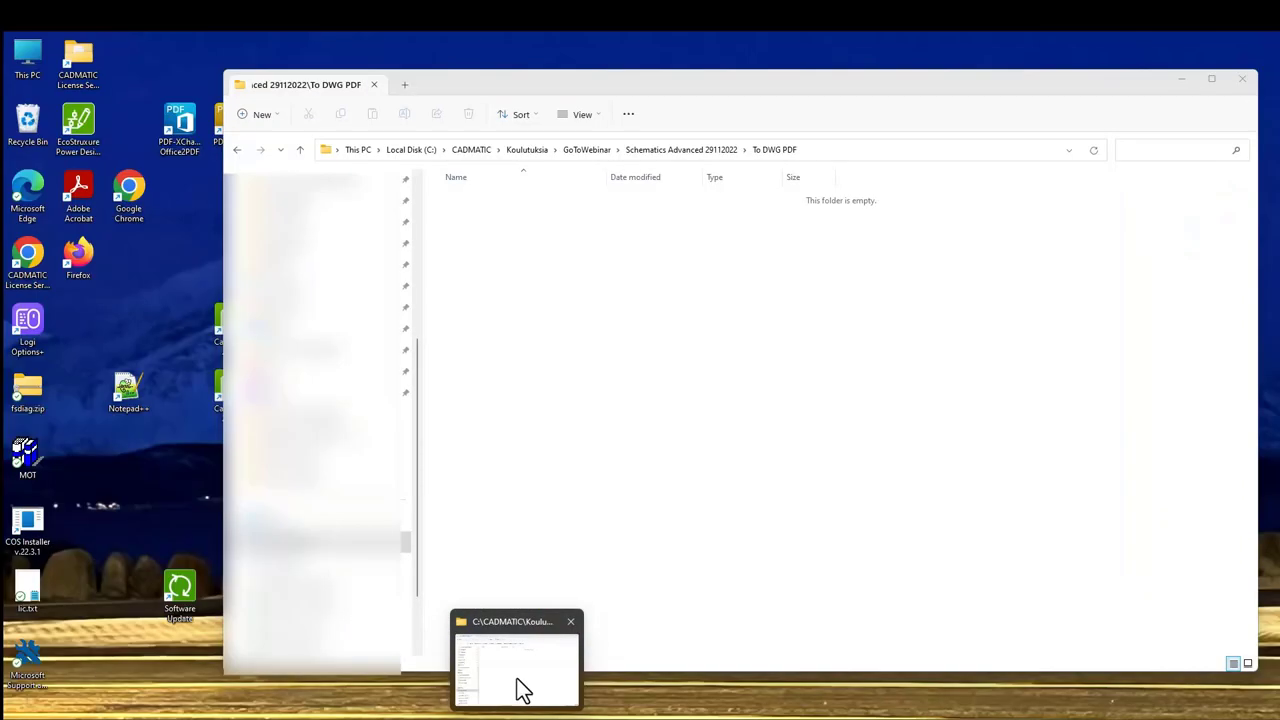
# Switch to the To DWG PDF folder in File Explorer and open the exported Motor circuits.pdf.
pyautogui.click(520, 690)
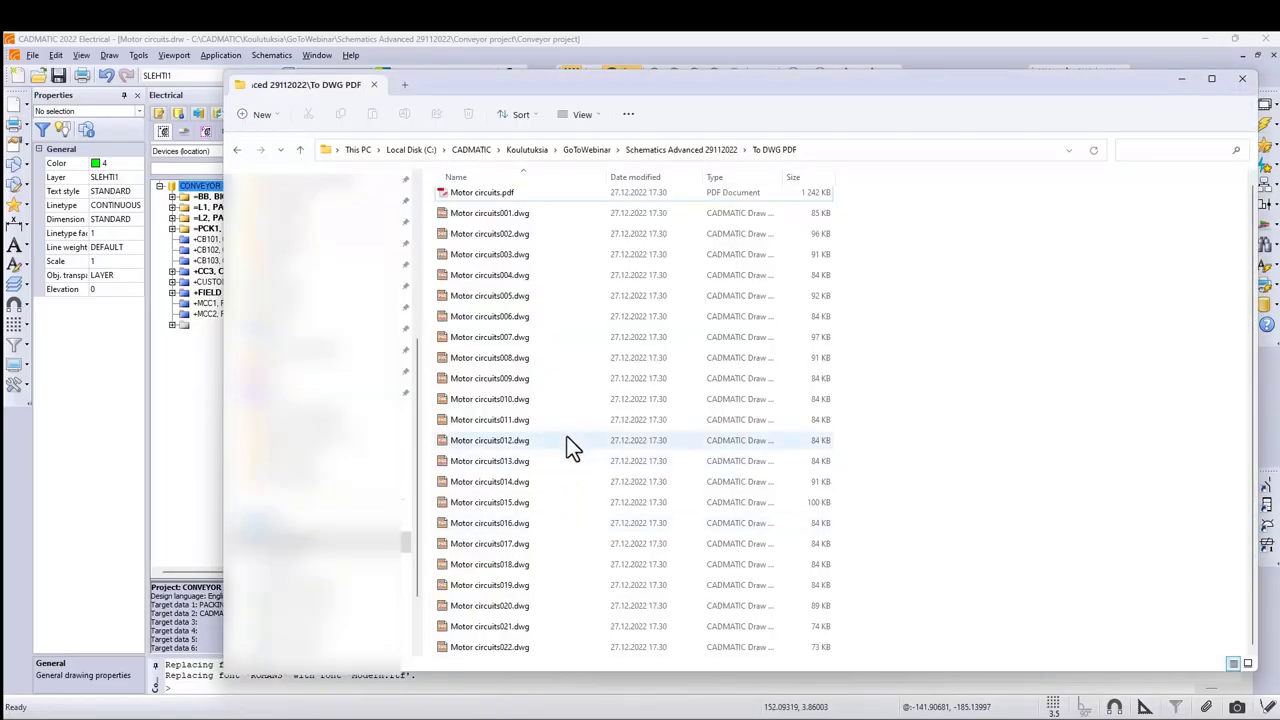
pyautogui.click(569, 197)
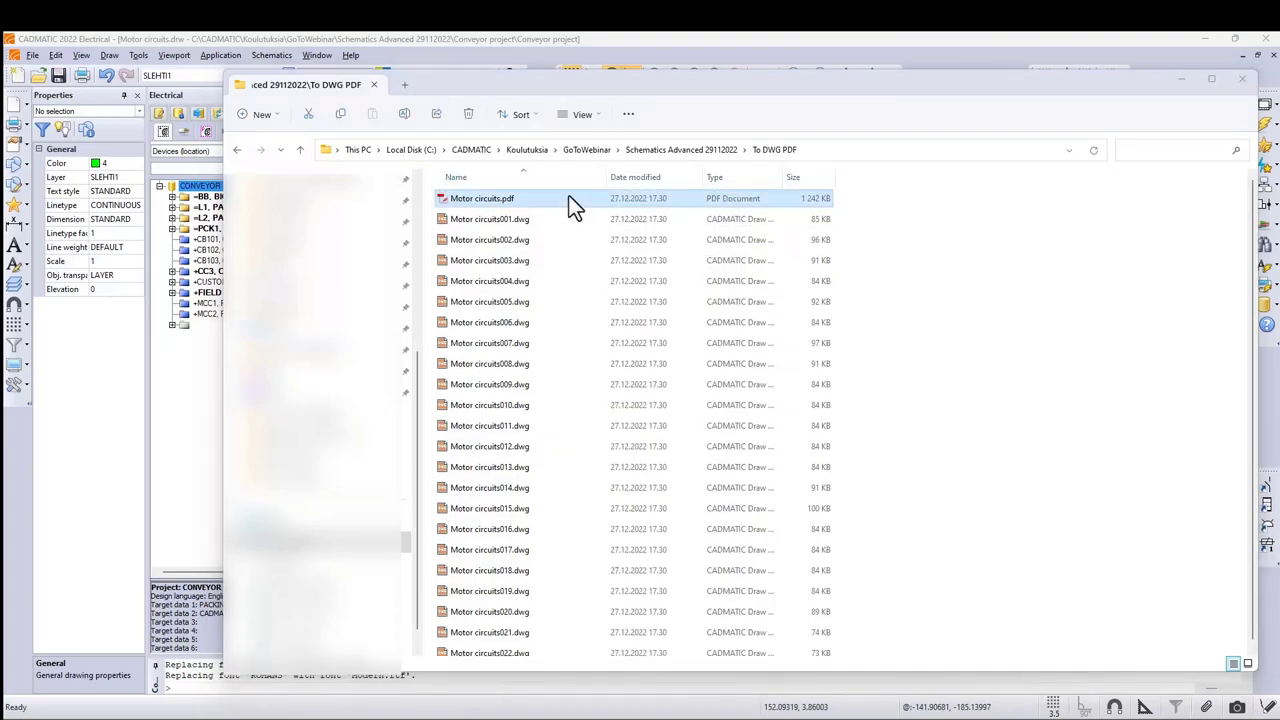
pyautogui.doubleClick(569, 197)
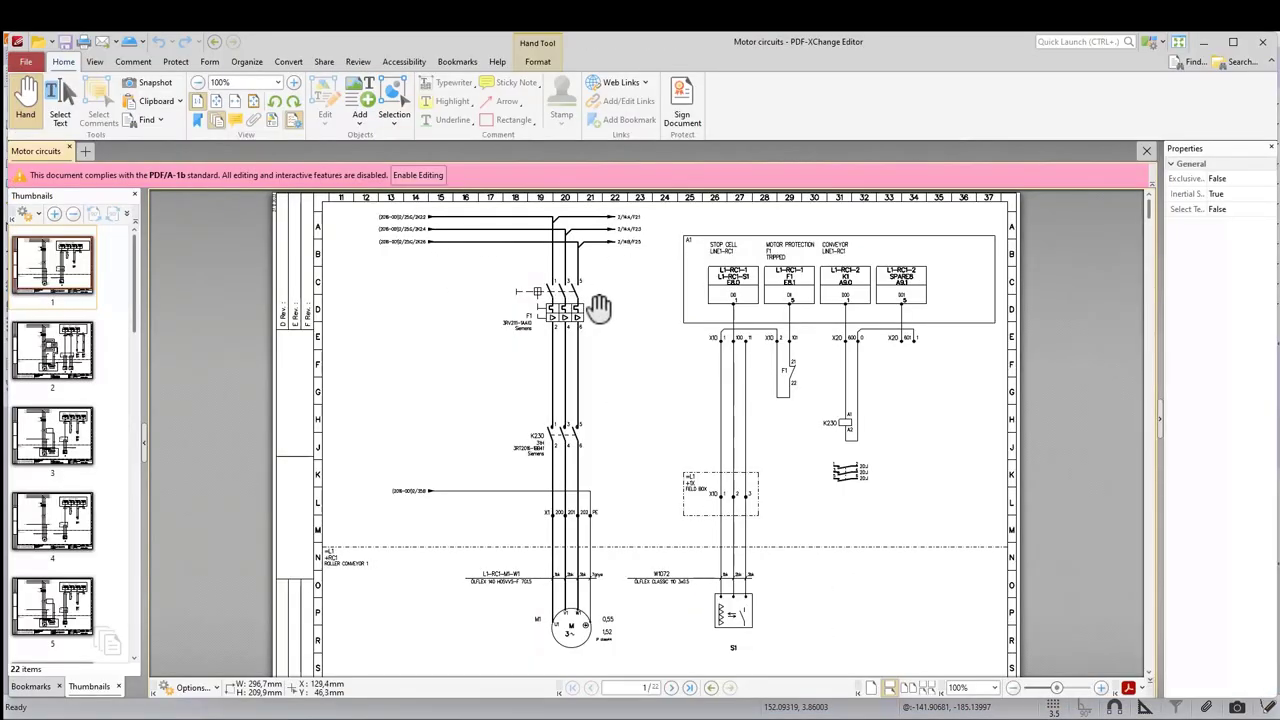
# Search the exported PDF for device K230.
pyautogui.click(154, 121)
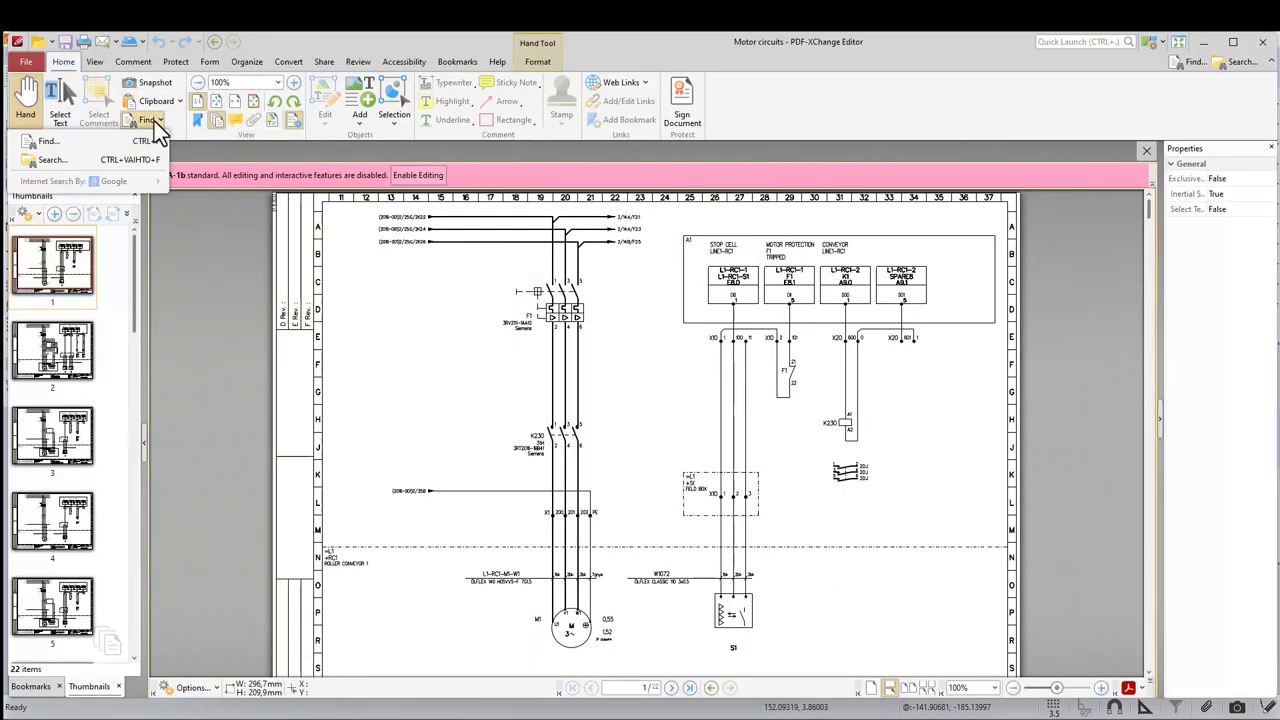
pyautogui.click(48, 141)
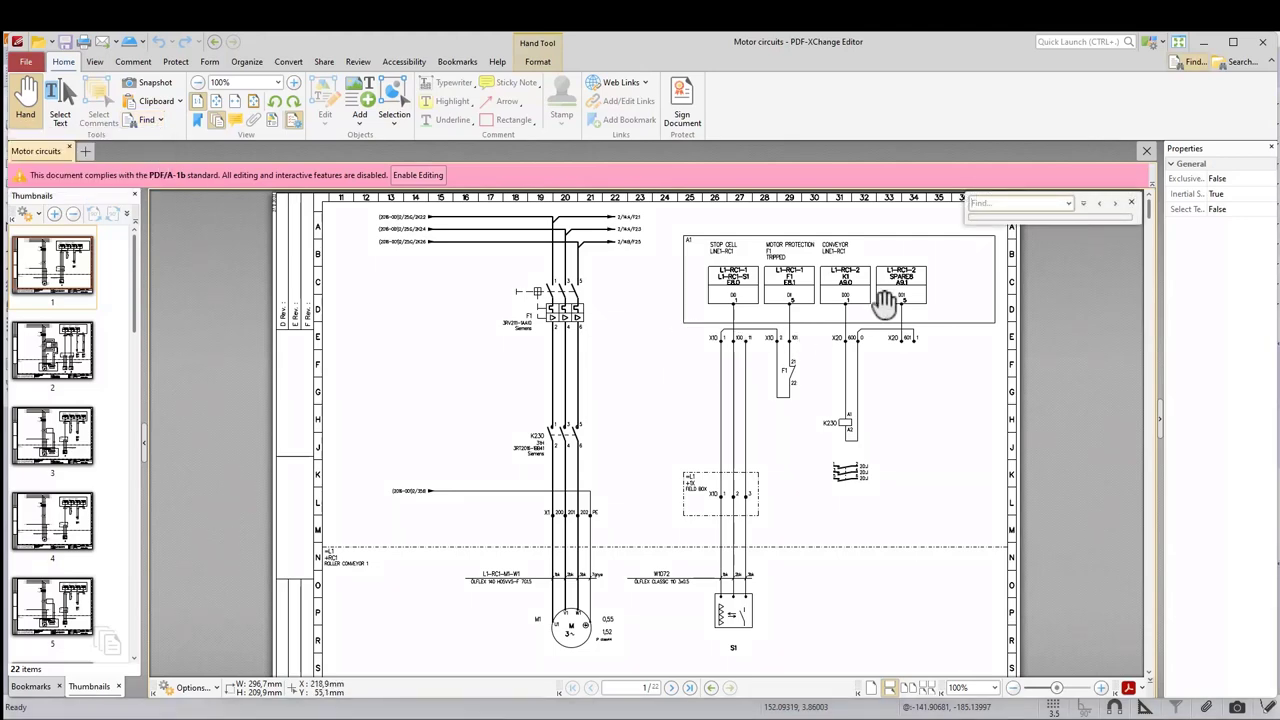
pyautogui.click(990, 202)
pyautogui.write('K230')
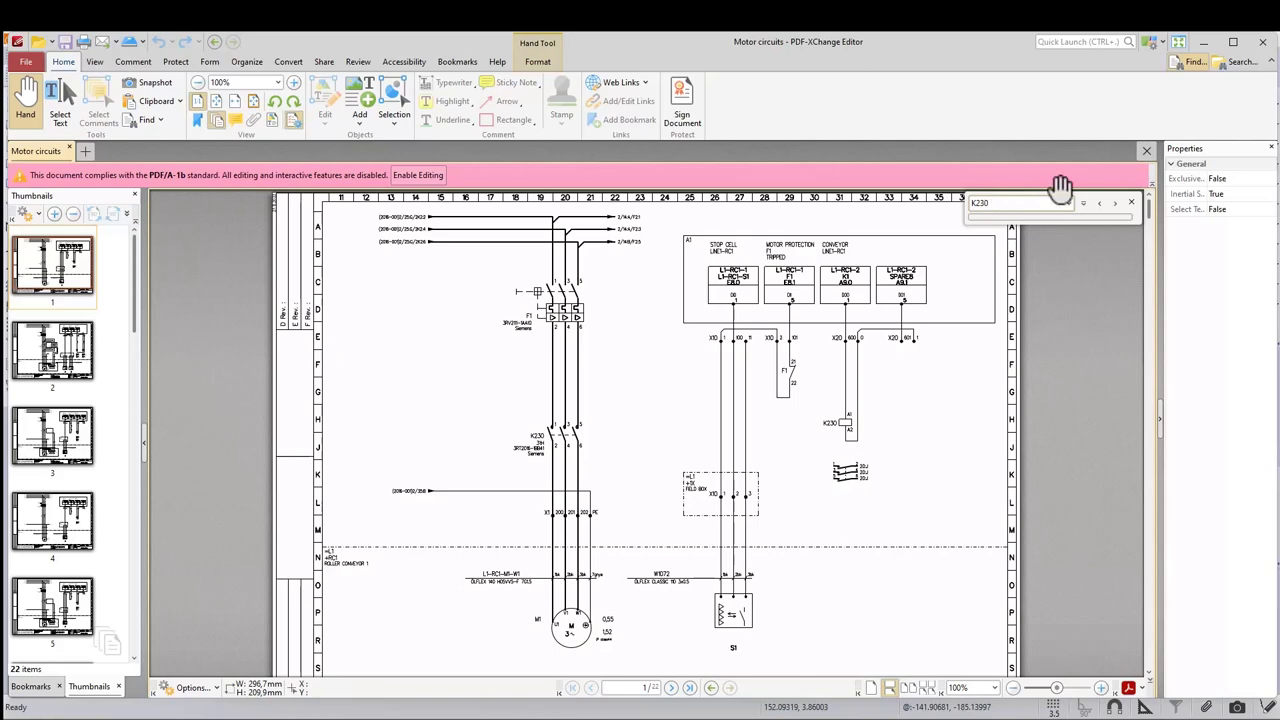
pyautogui.click(1116, 205)
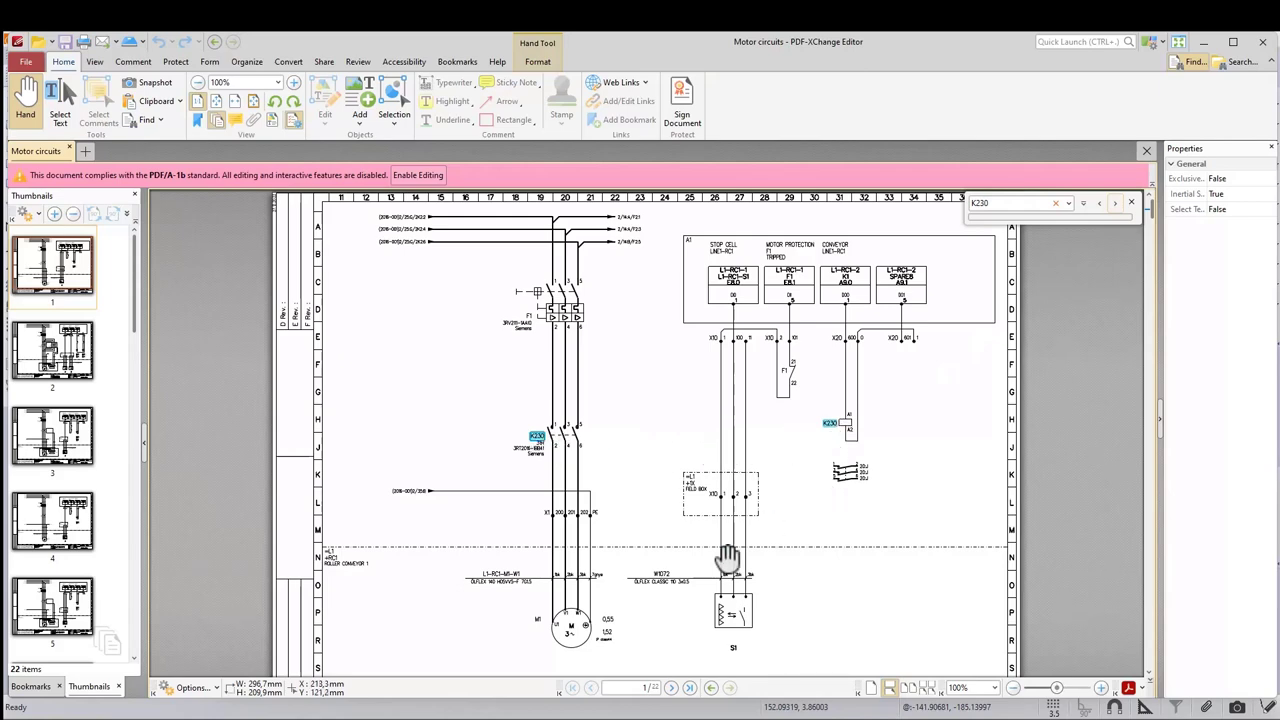
# Return to the To DWG PDF folder and open the exported Motor circuits001.dwg.
pyautogui.moveTo(515, 719)
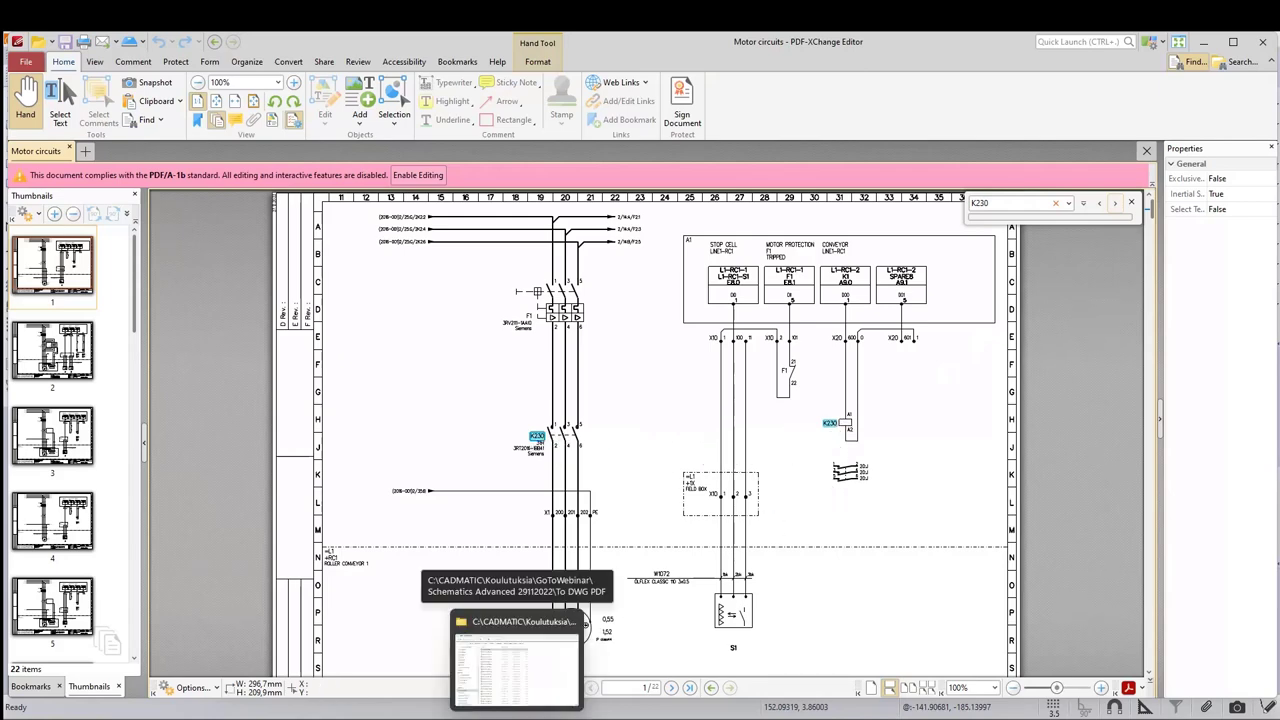
pyautogui.click(514, 658)
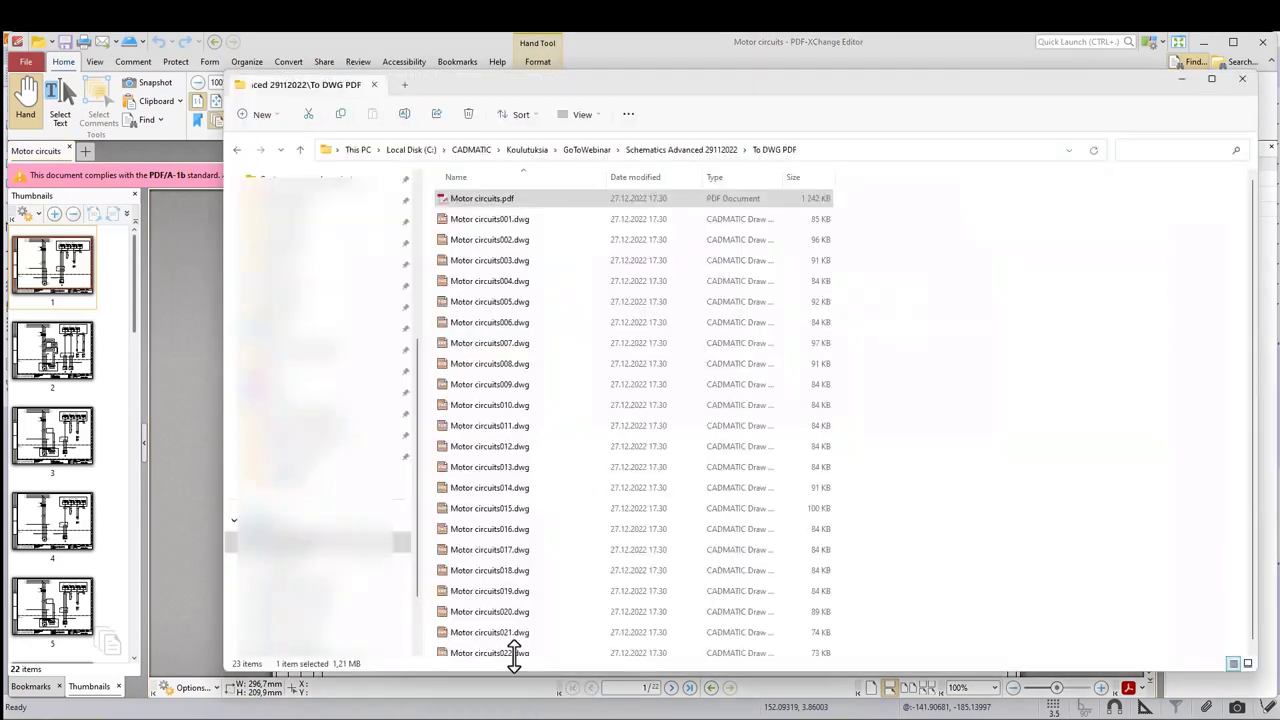
pyautogui.doubleClick(633, 221)
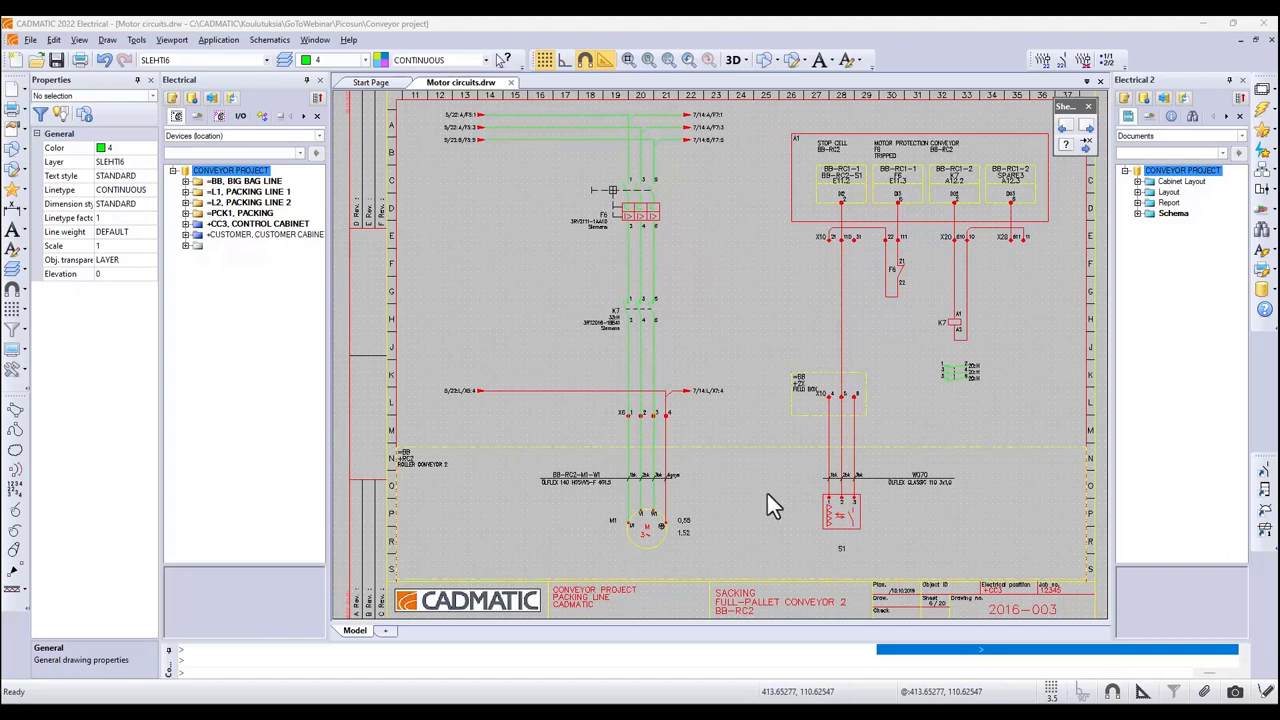
# Generate an Excel preview of the Cables list from the project's database reports, using the CableList.xlsx template.
pyautogui.click(1252, 293)
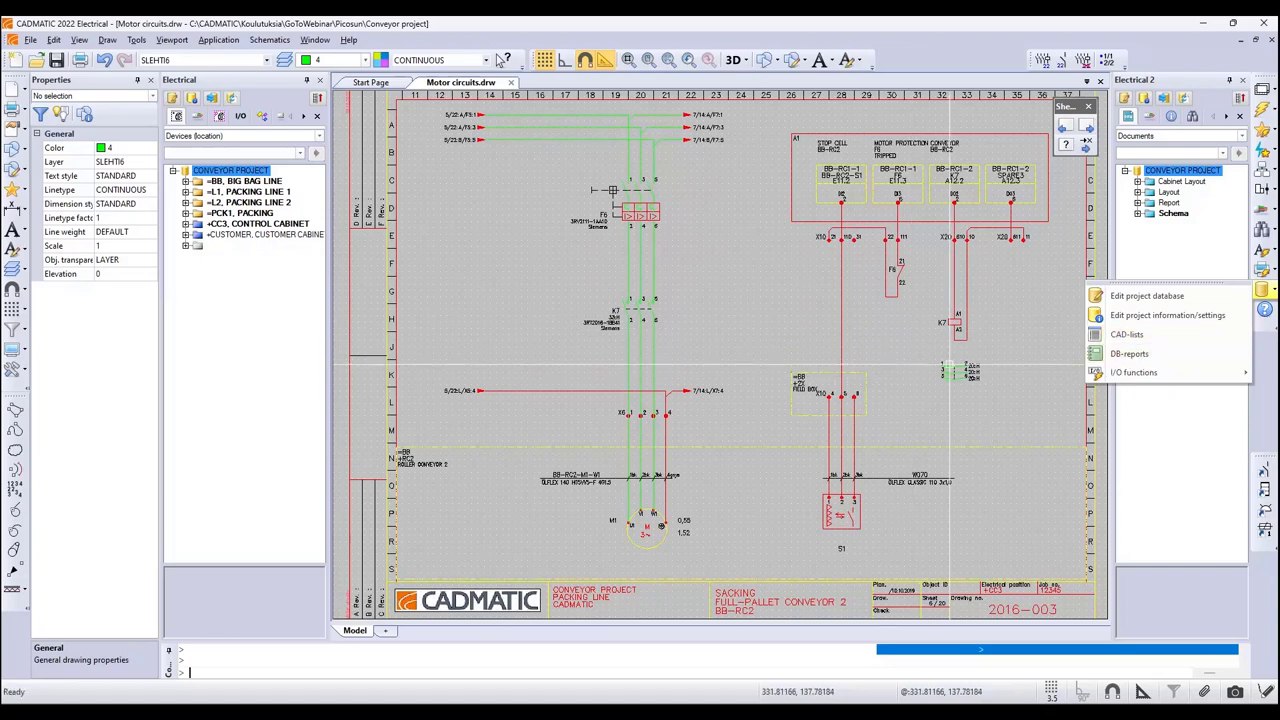
pyautogui.click(1116, 358)
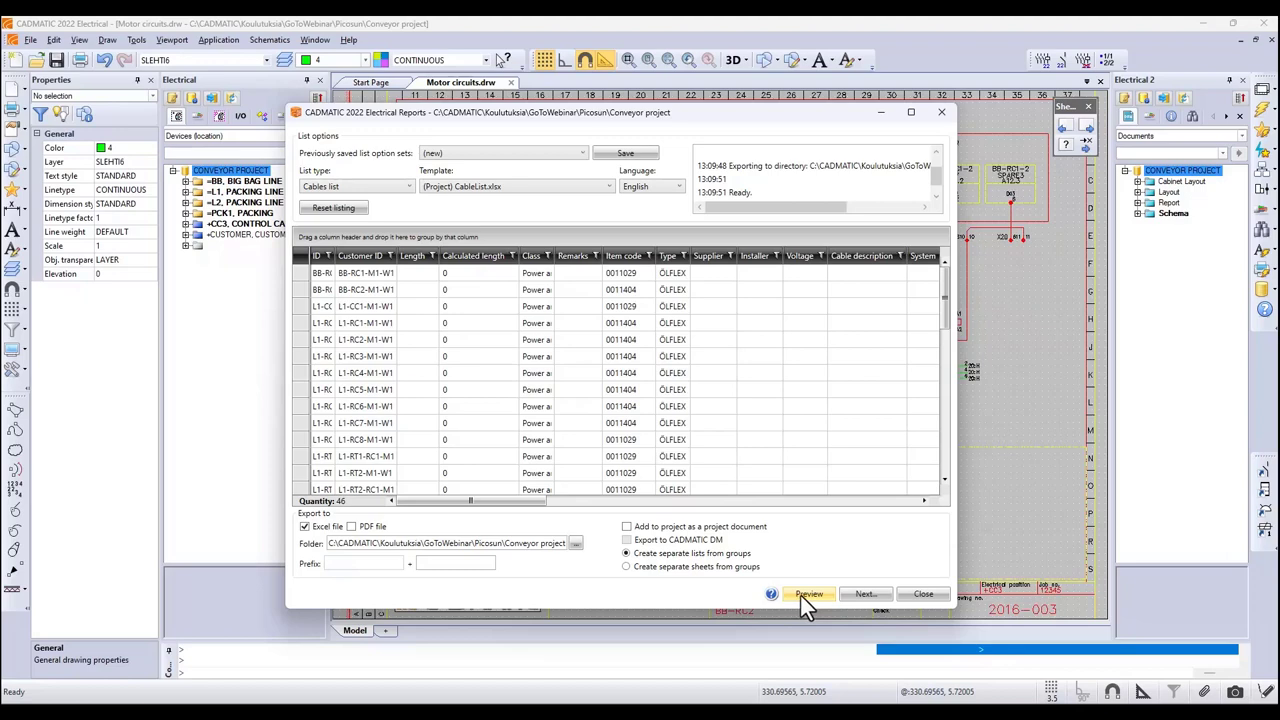
pyautogui.click(801, 596)
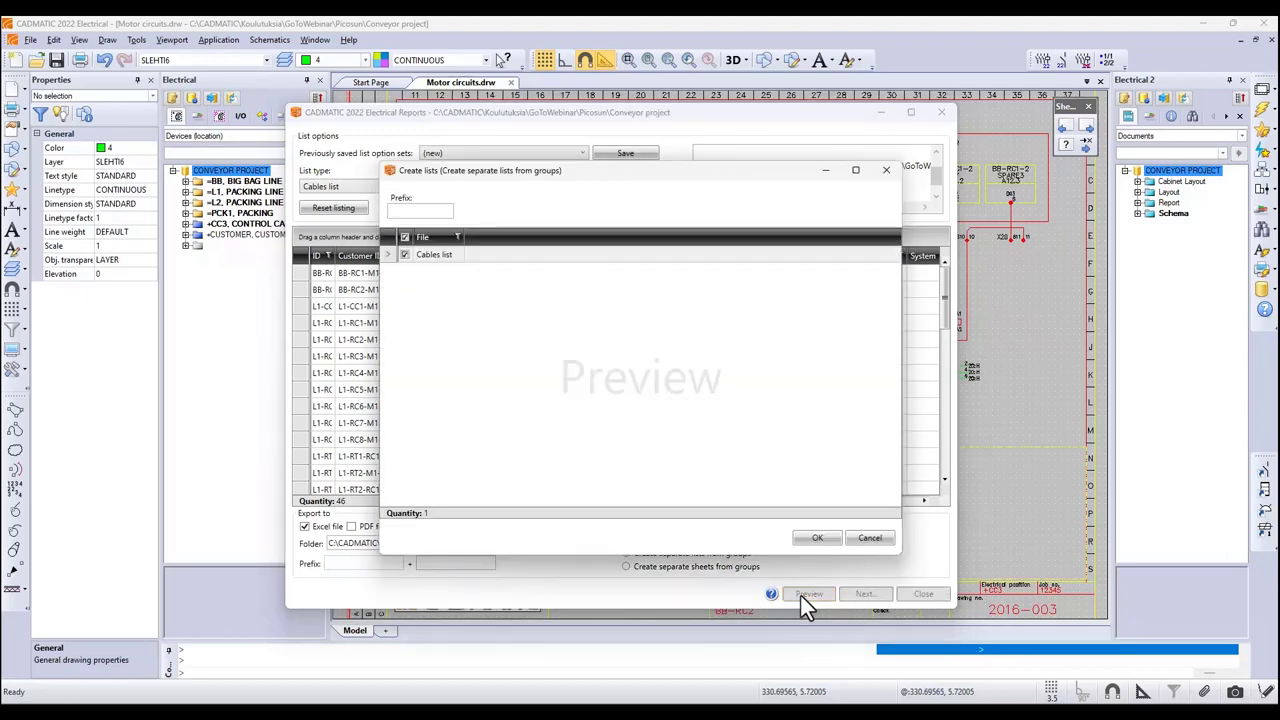
pyautogui.click(821, 541)
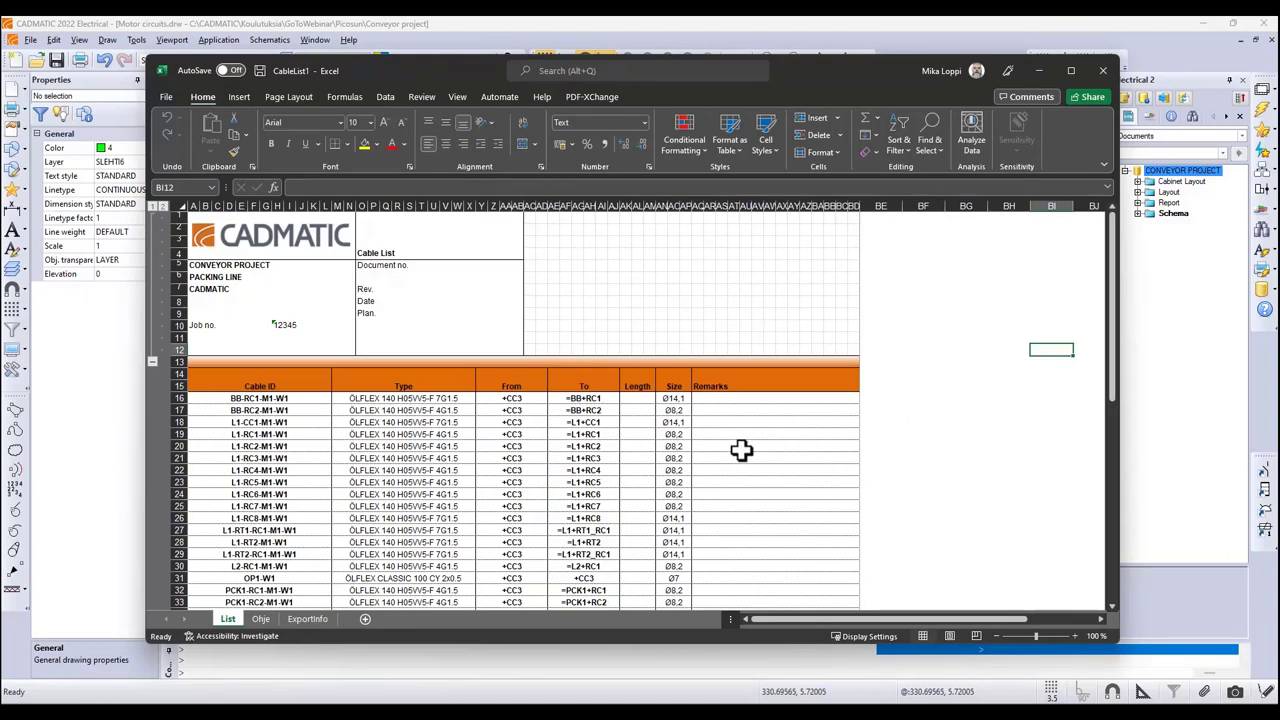
# Look through the cable IDs, types, endpoints and sizes in the generated Excel cable list.
pyautogui.scroll(-5, 741, 450)
pyautogui.scroll(-5, 741, 450)
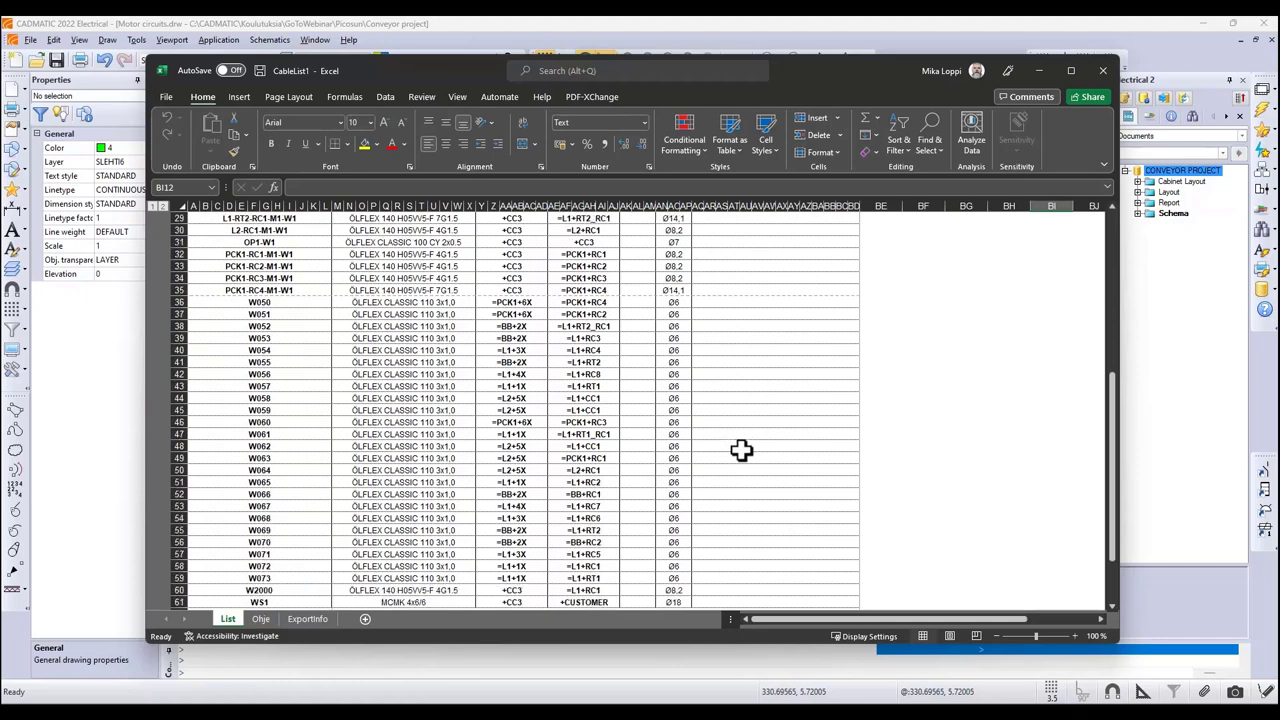
pyautogui.scroll(11, 741, 450)
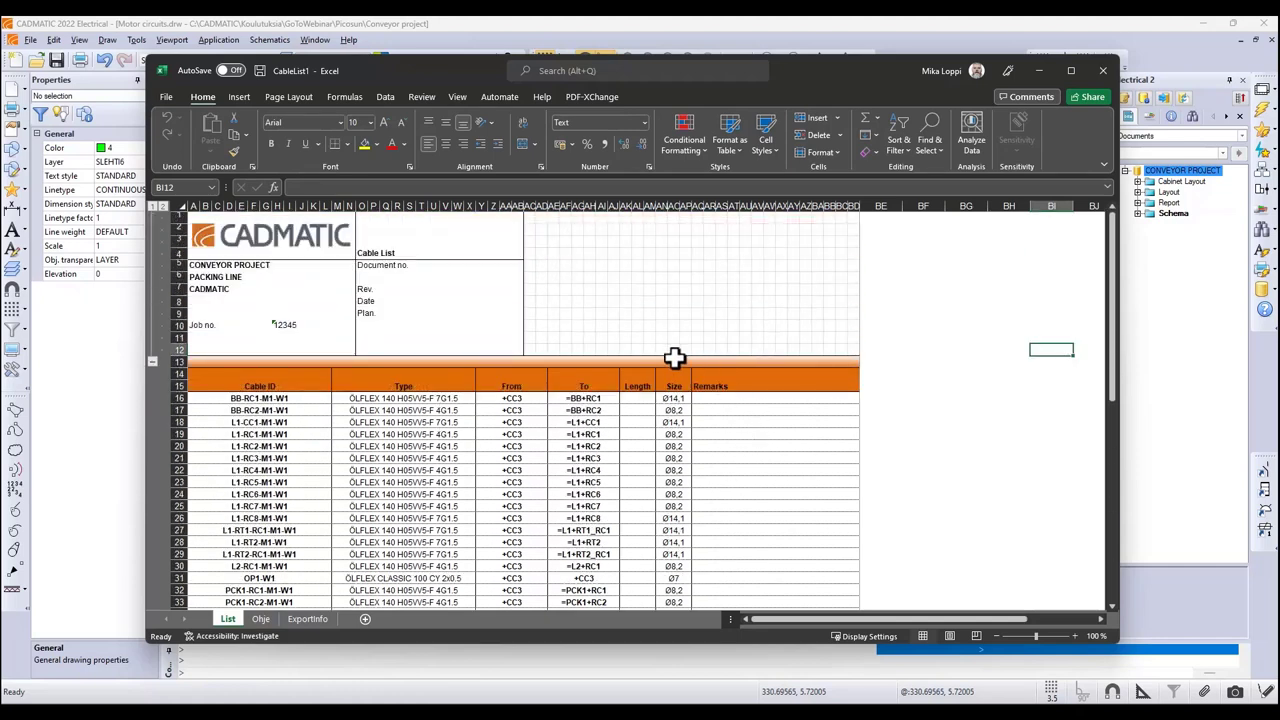
# Switch back to CADMATIC Electrical and update all reports in the project's Report directory.
pyautogui.hotkey('alt', 'Tab')
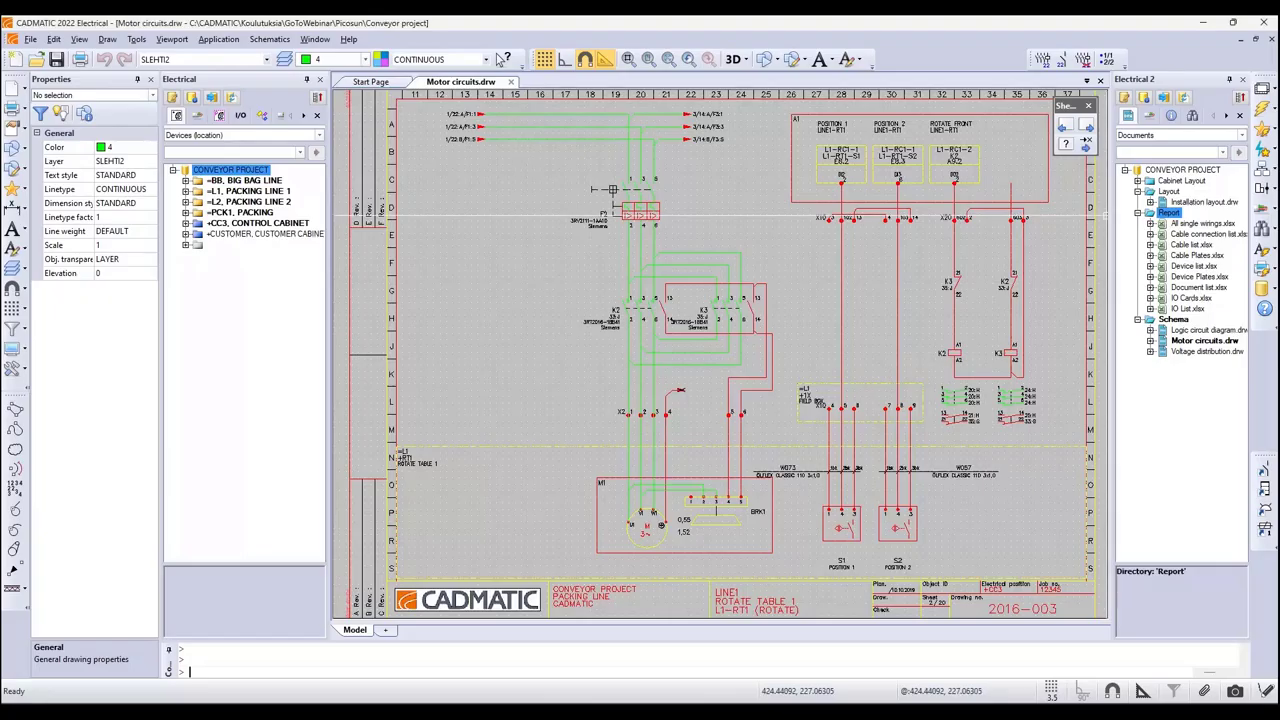
pyautogui.rightClick(1185, 222)
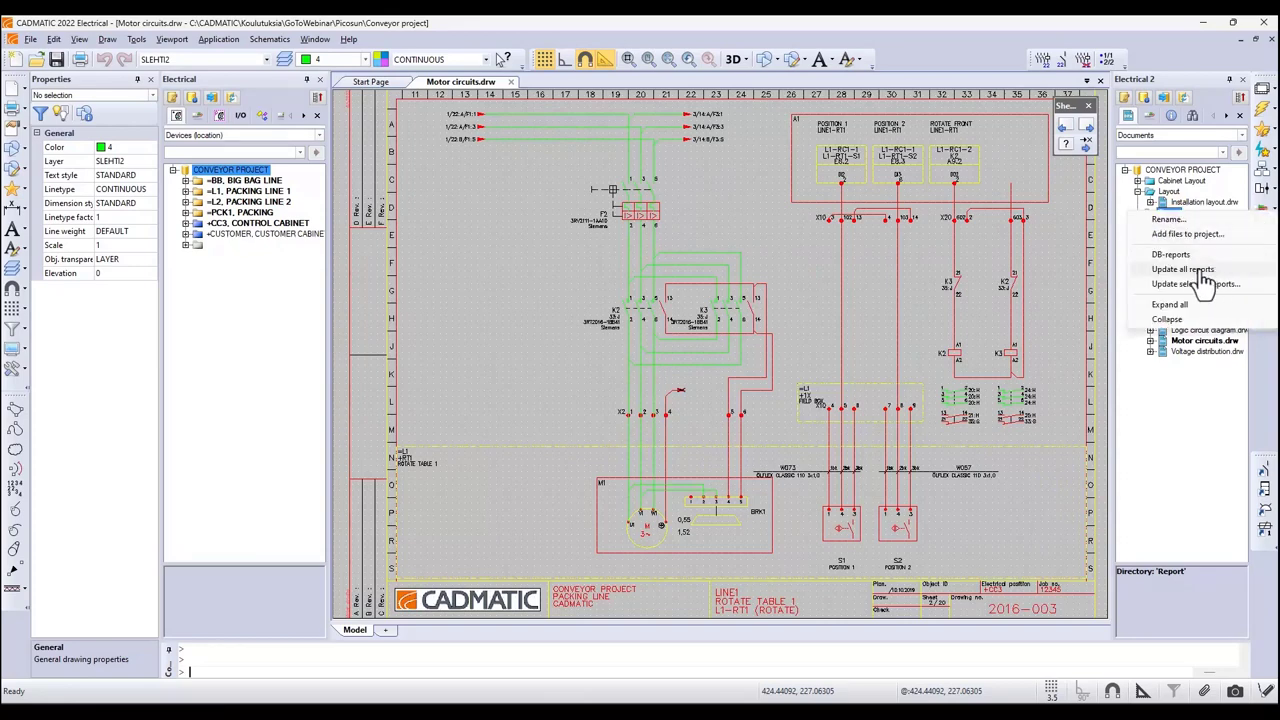
pyautogui.click(1184, 270)
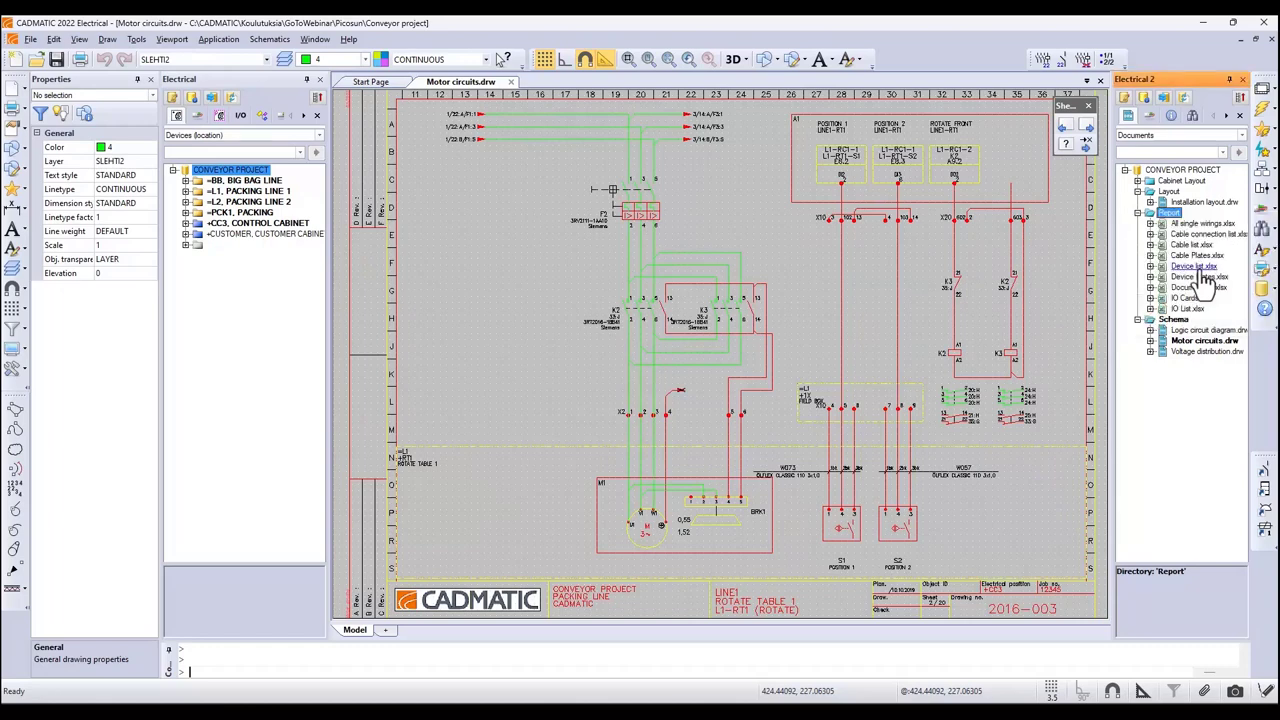
# Update only the Cable list.xlsx report in the project's Report directory.
pyautogui.click(1194, 246)
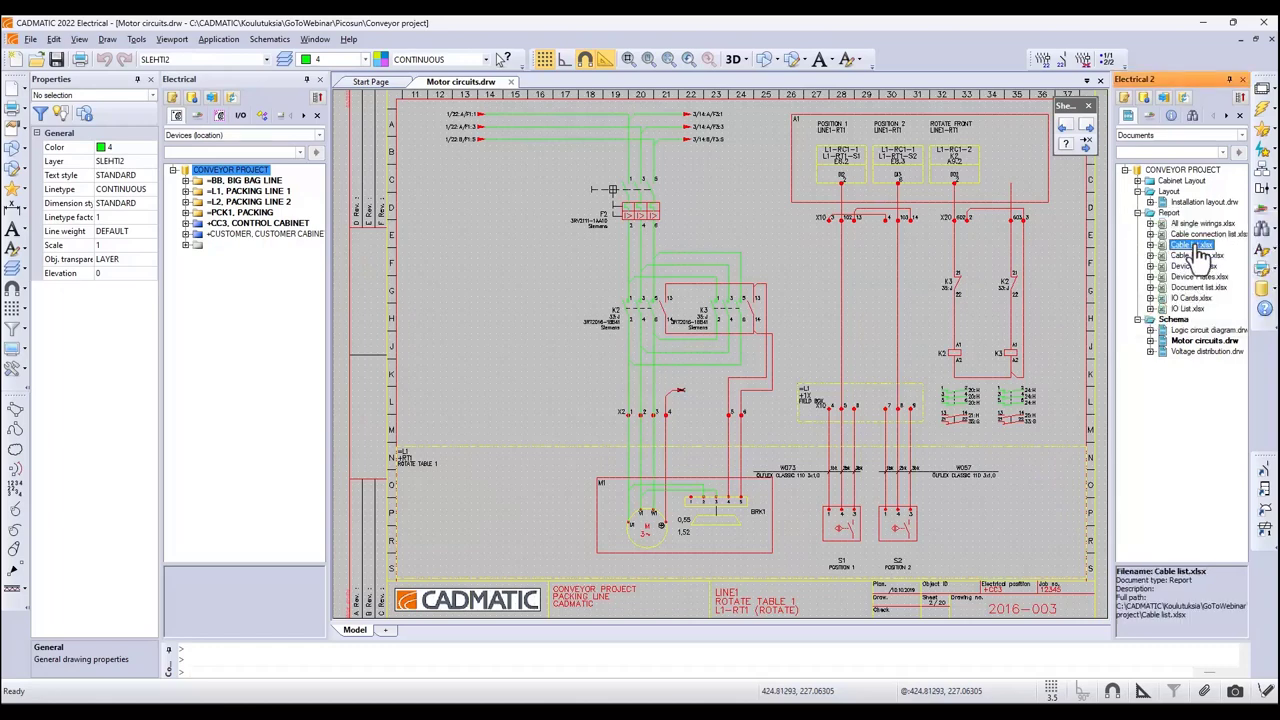
pyautogui.rightClick(1199, 254)
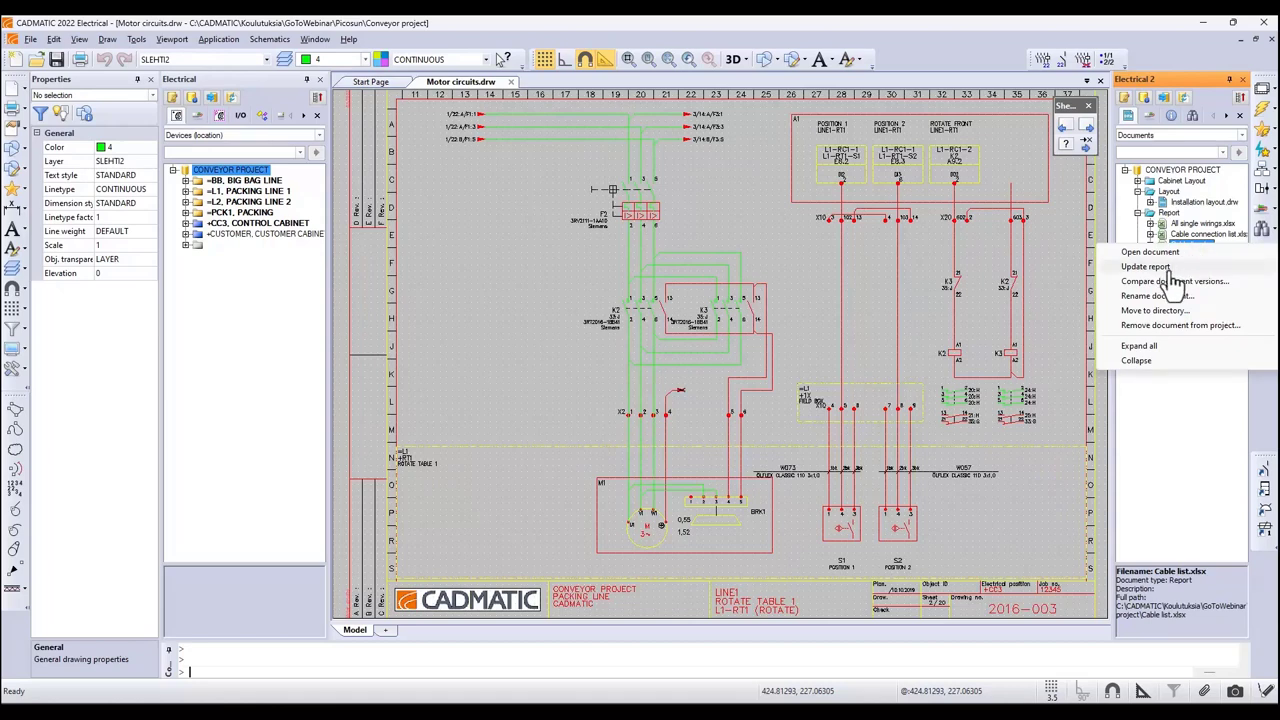
pyautogui.click(1170, 270)
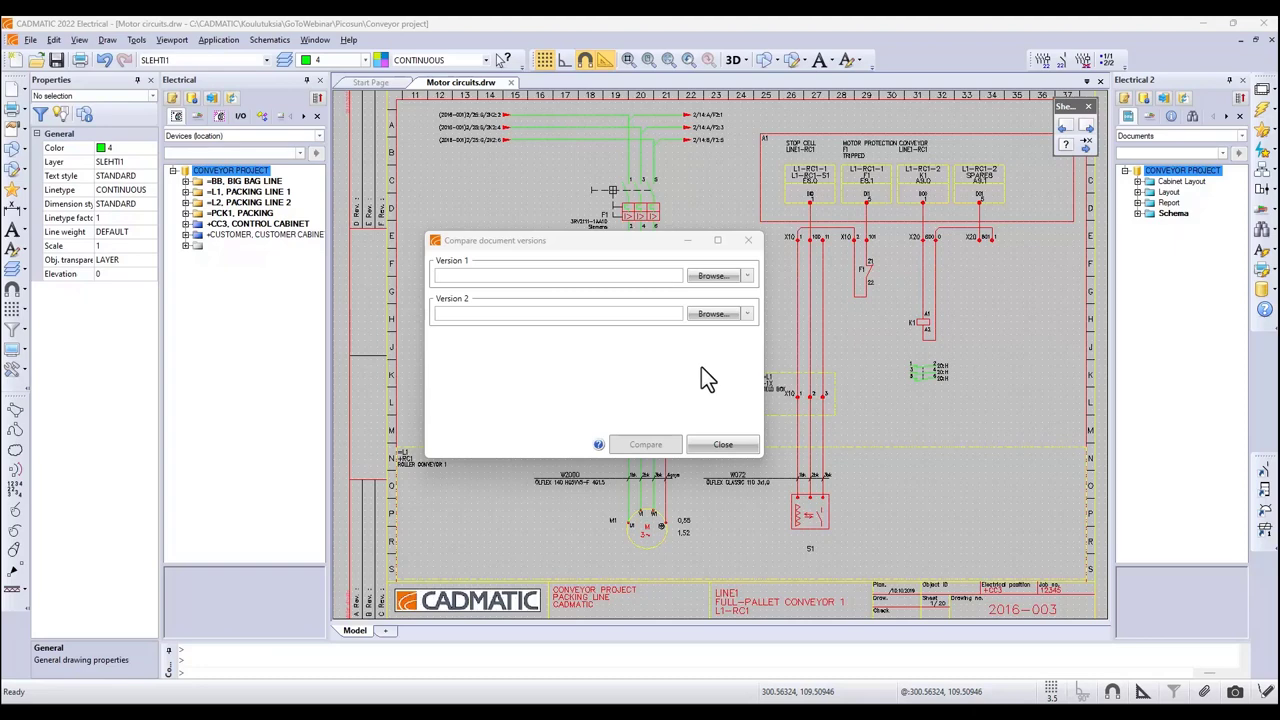
# Compare Motor circuit_olds.drw from Schematics Advanced 29112022 as version 1 with Motor circuits.drw from Schematics Basics 15112022 as version 2.
pyautogui.click(747, 276)
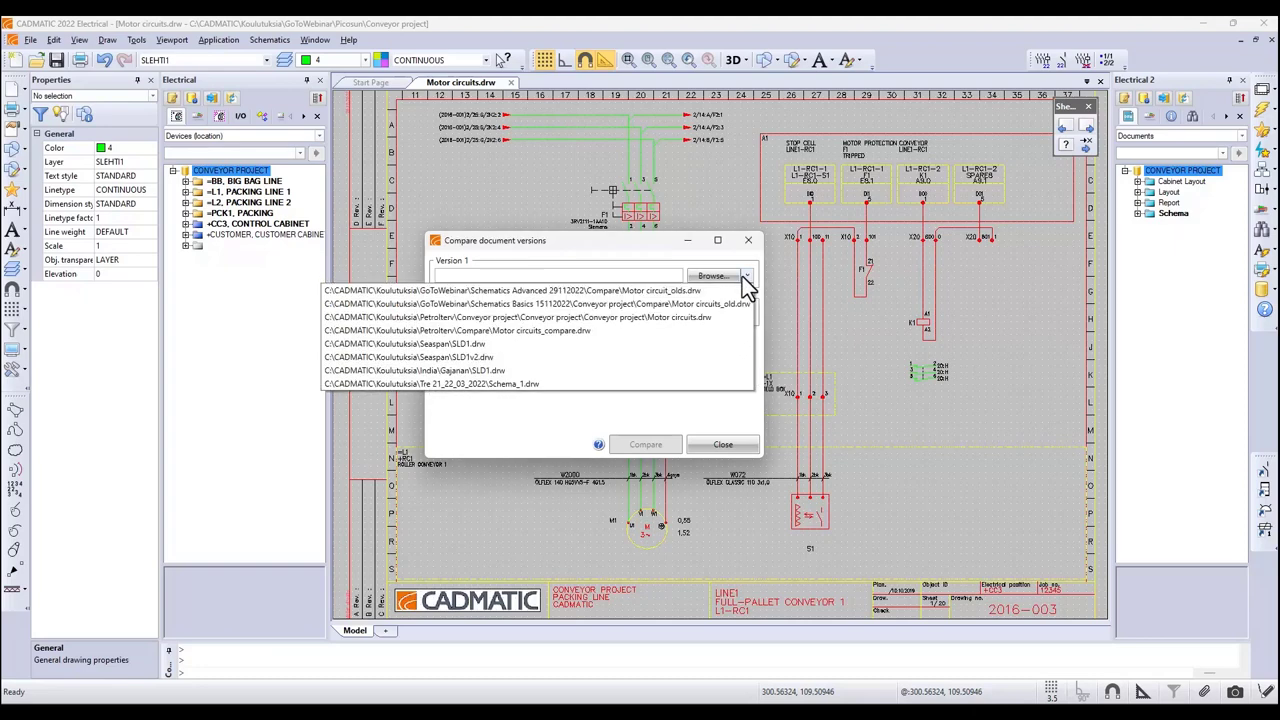
pyautogui.click(674, 290)
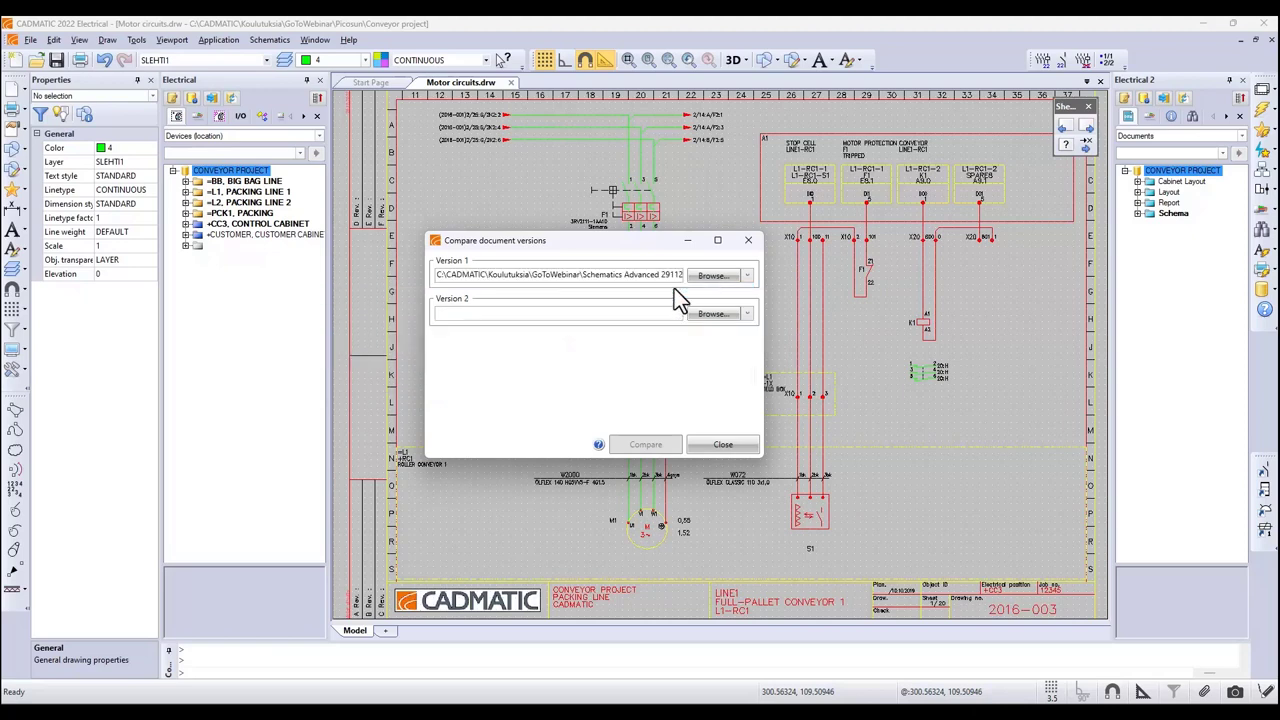
pyautogui.click(747, 315)
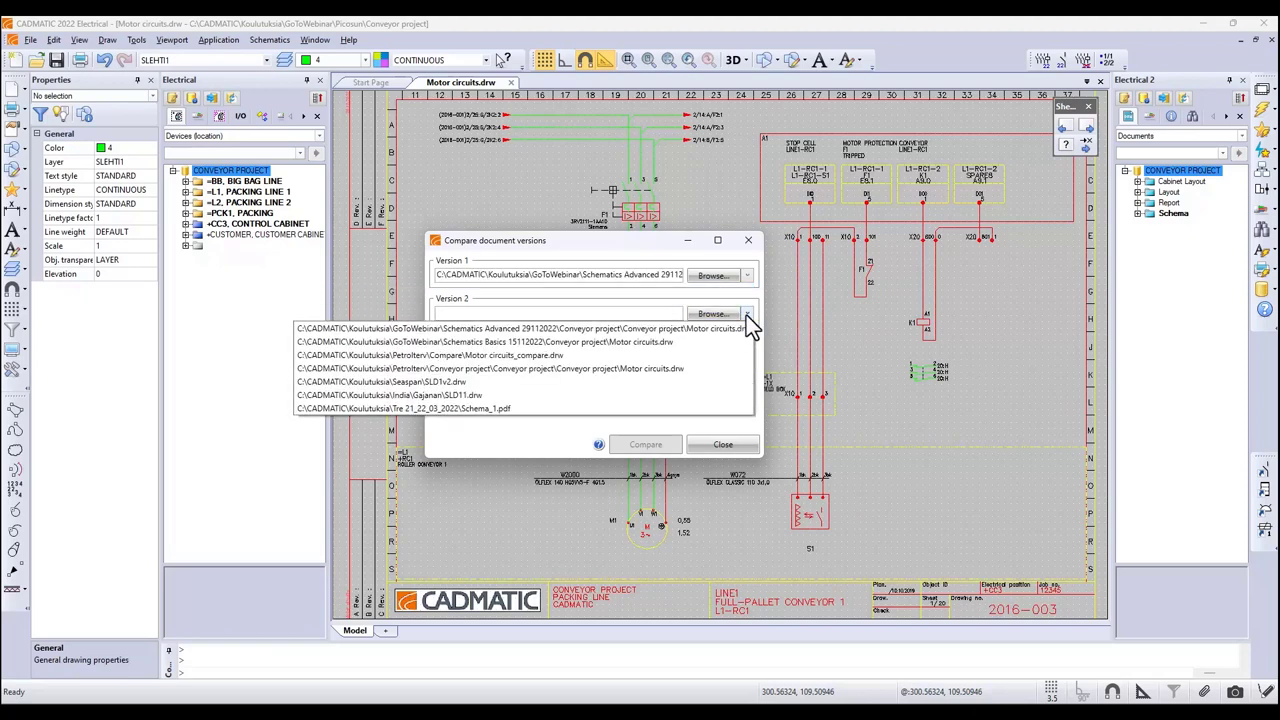
pyautogui.click(659, 341)
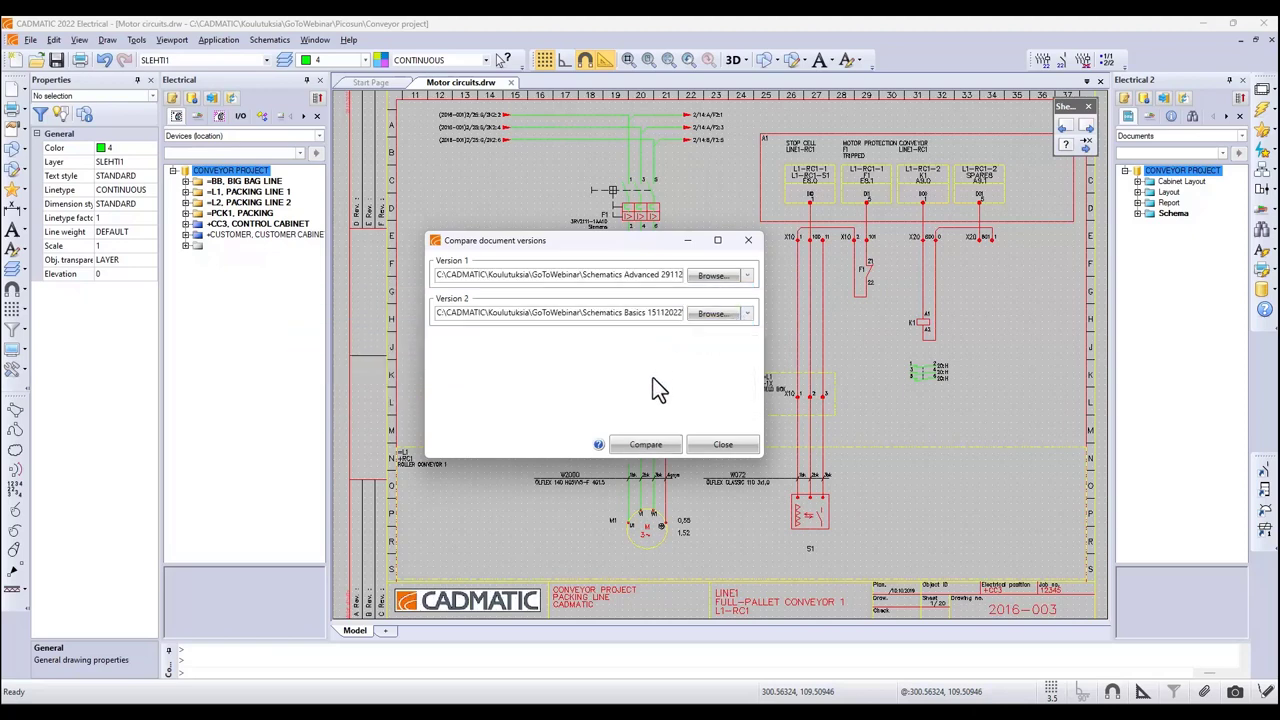
pyautogui.click(655, 448)
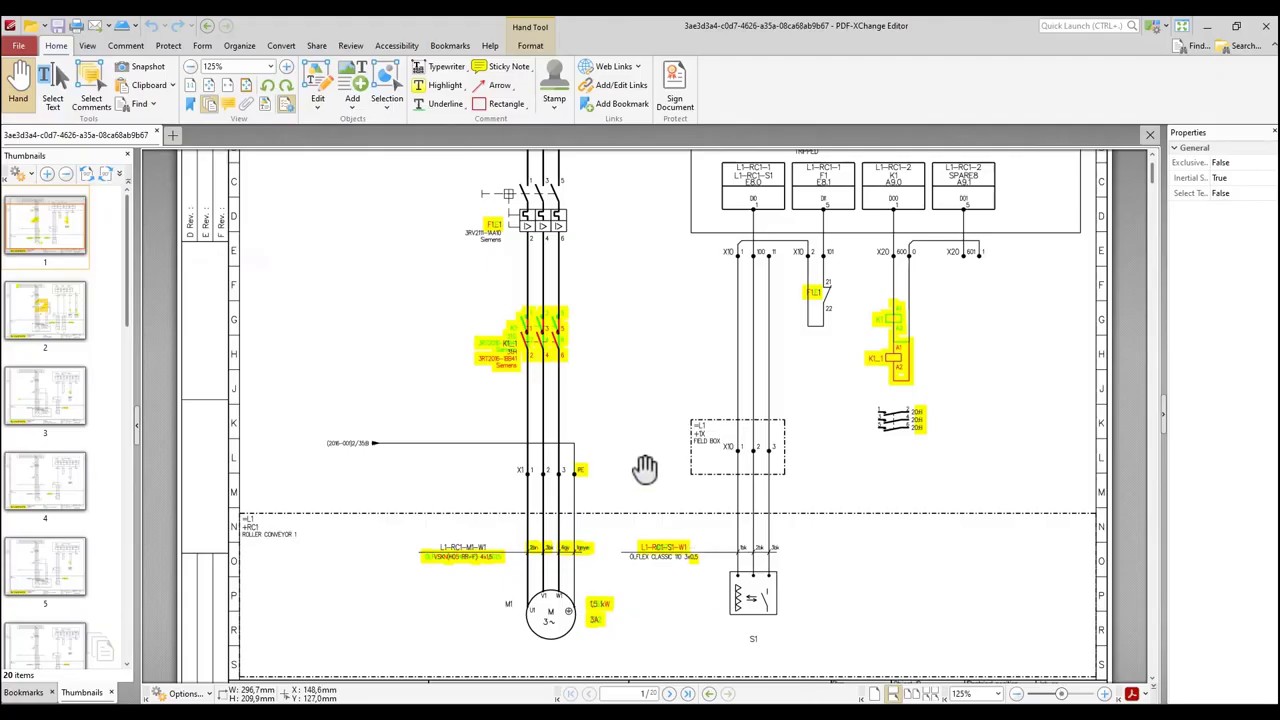
# Examine the highlighted differences between the two drawing versions on sheets 1 and 2 of the comparison PDF.
pyautogui.scroll(1, 631, 453)
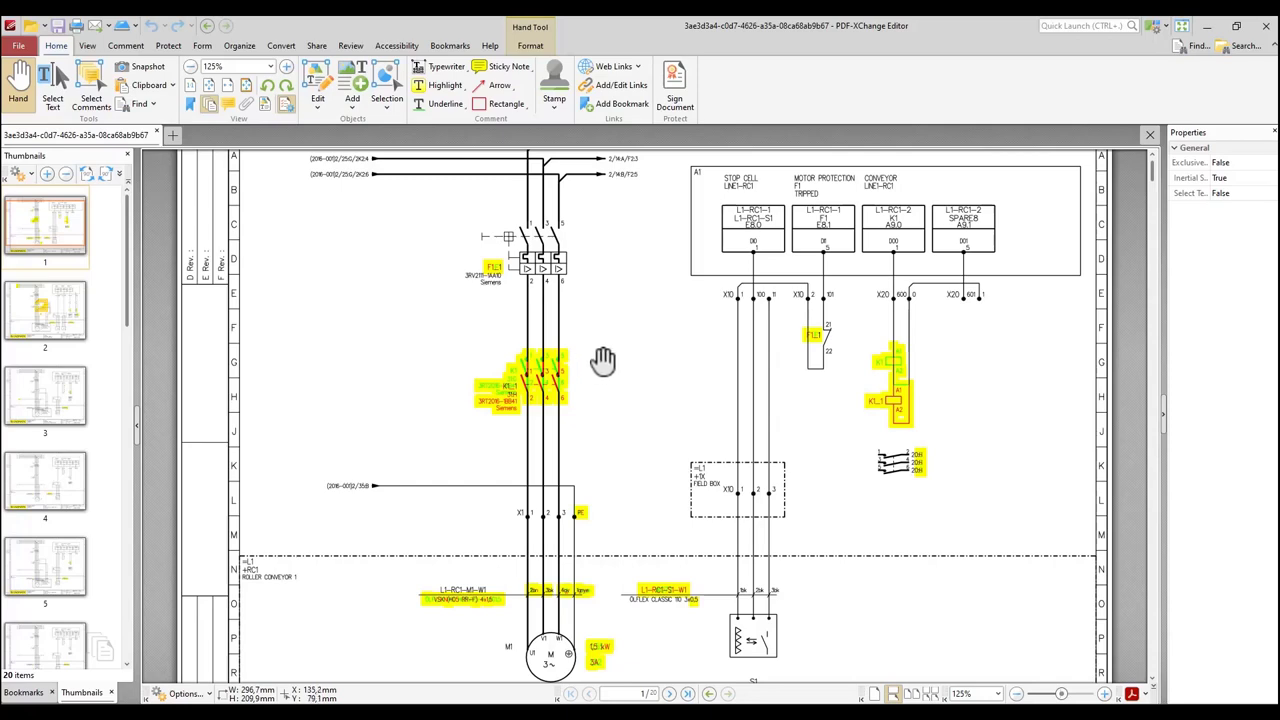
pyautogui.scroll(-3, 607, 358)
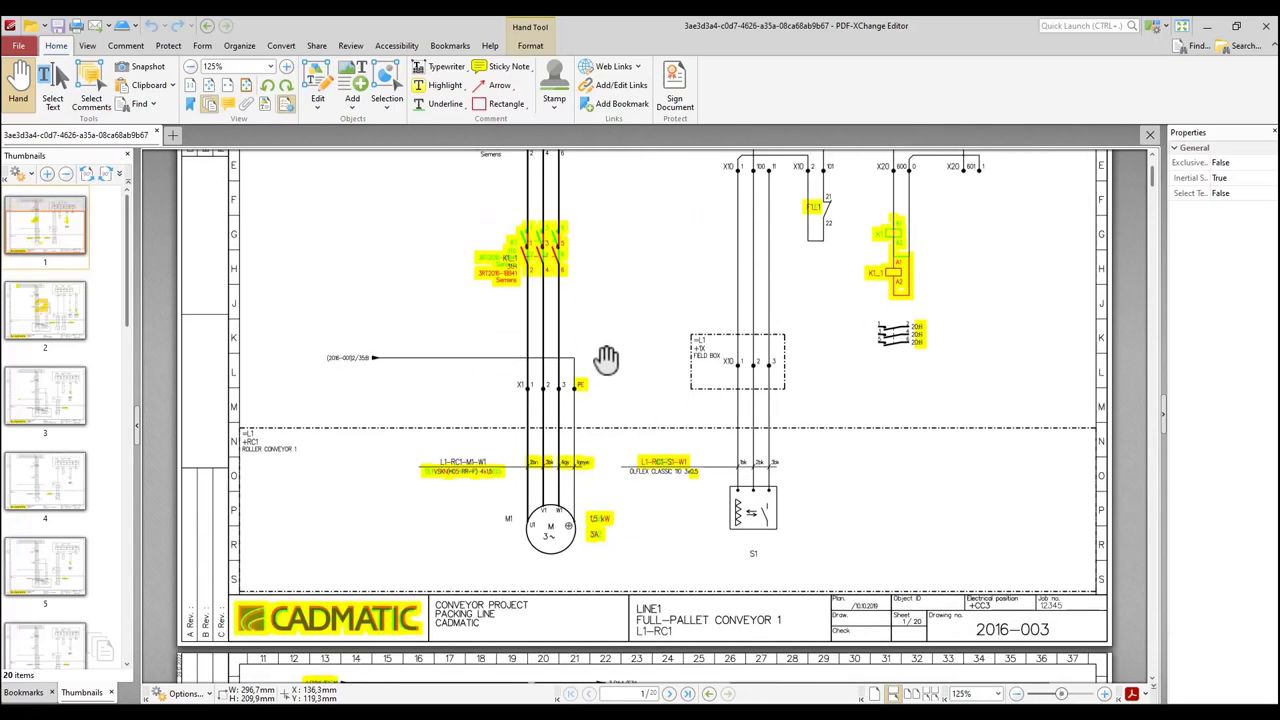
pyautogui.scroll(-5, 607, 358)
pyautogui.scroll(-8, 607, 358)
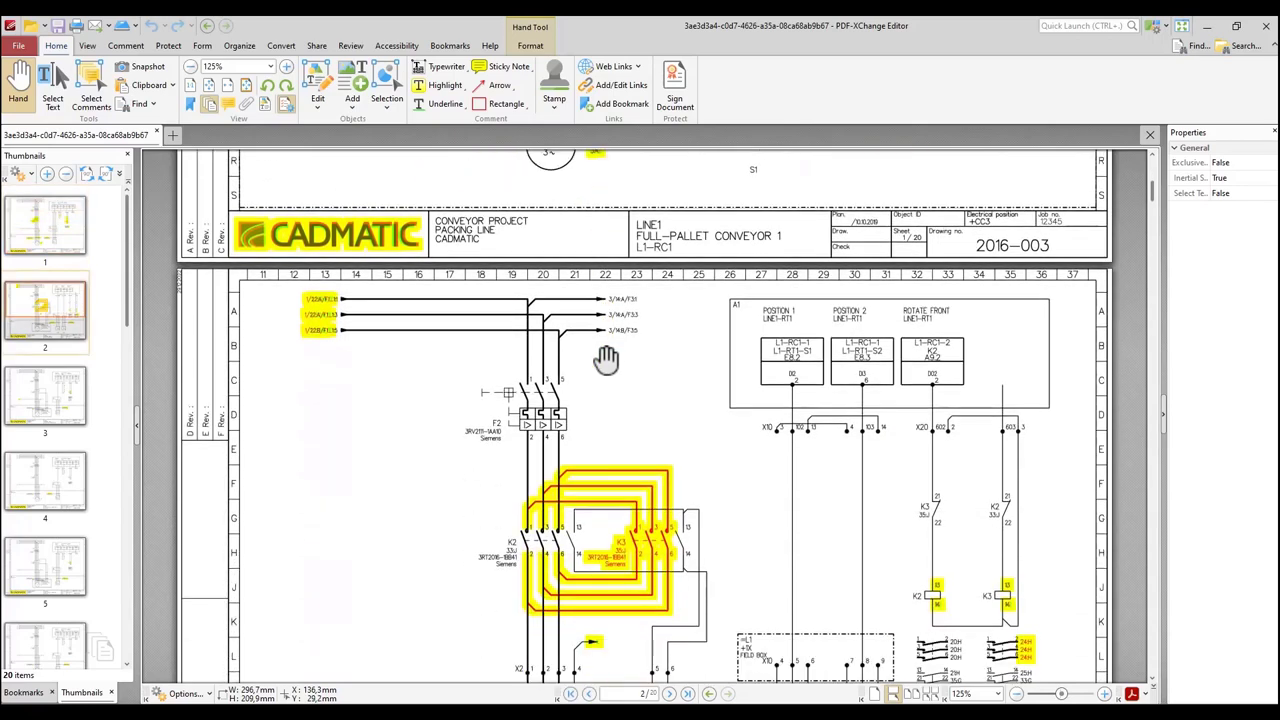